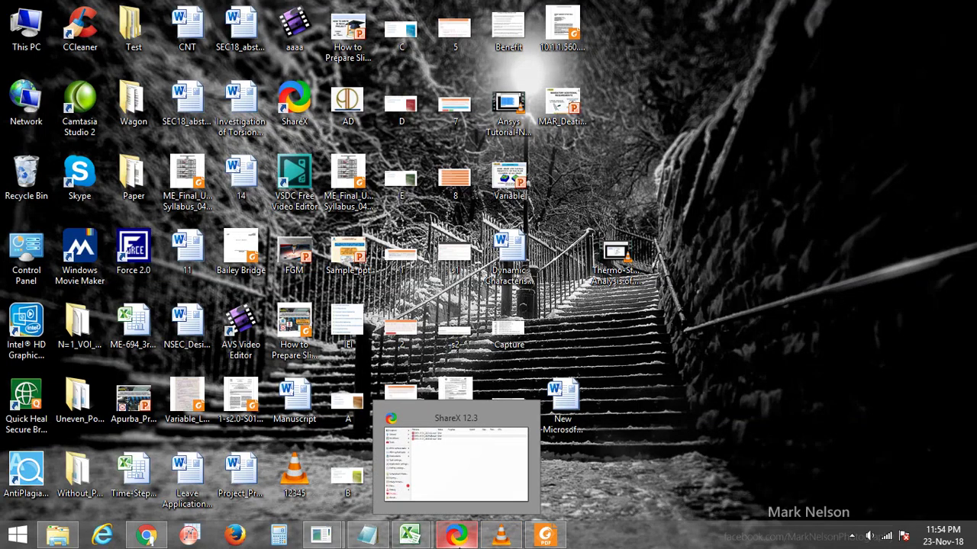
Bring the ANSYS Multiphysics Utility Menu for the Steel_Pipe job to the front
mouse_move(325, 542)
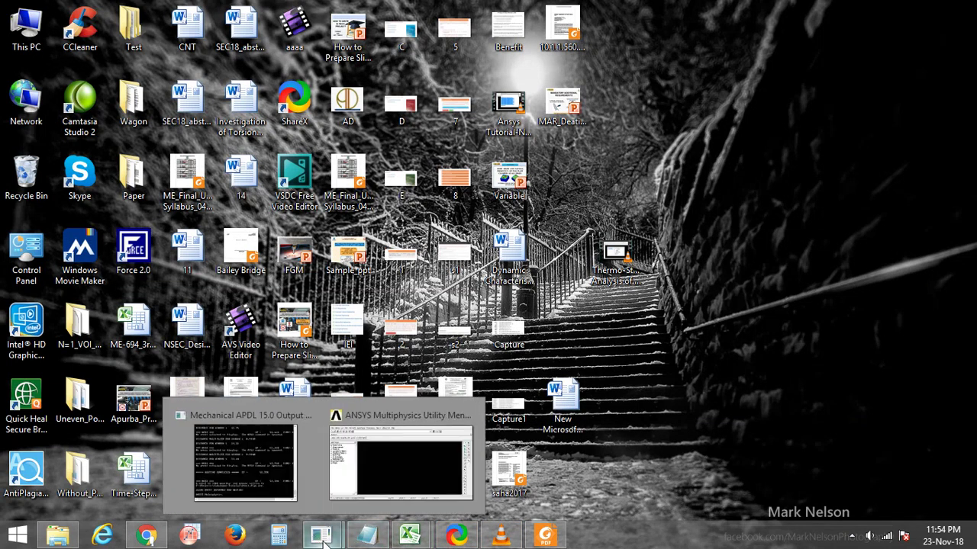
click(395, 473)
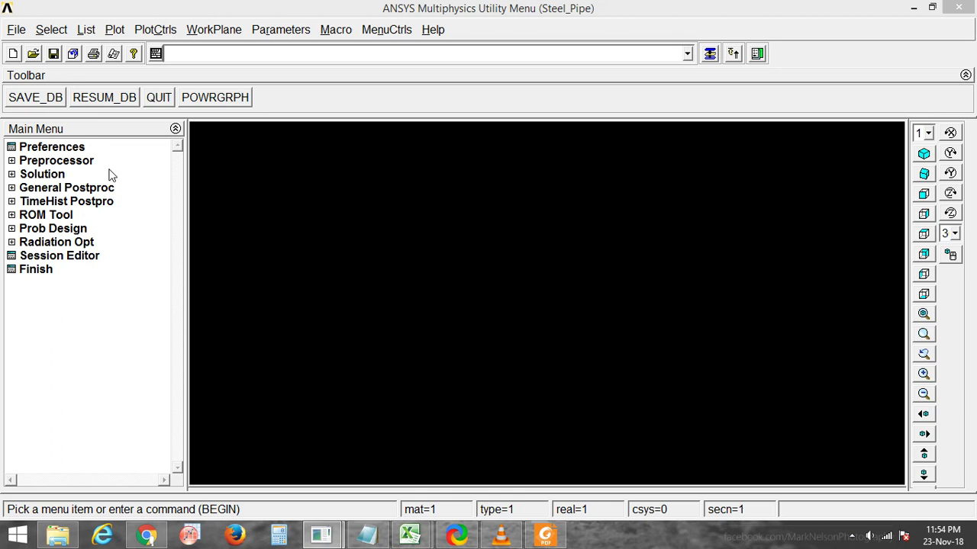
Add the 8-node shell SHELL281 as element type 1
click(67, 166)
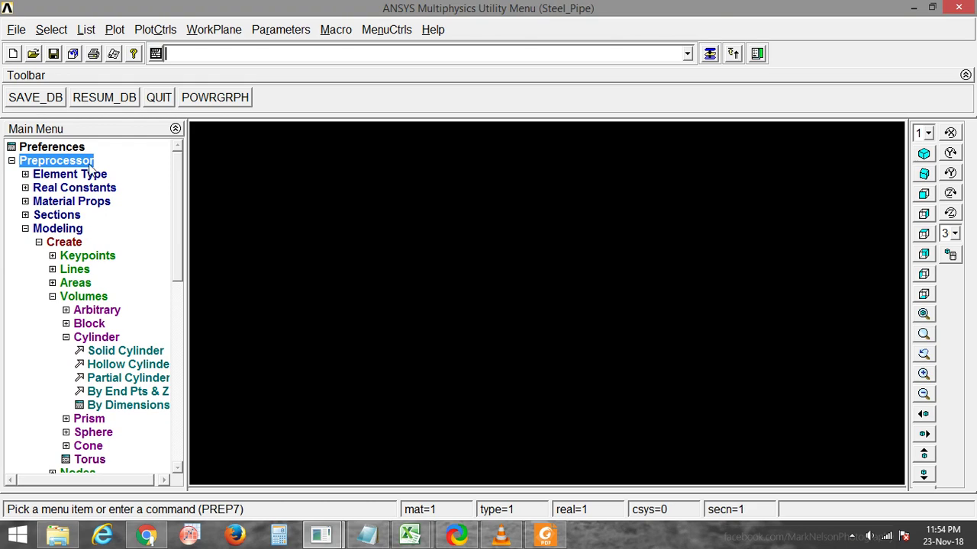
click(70, 176)
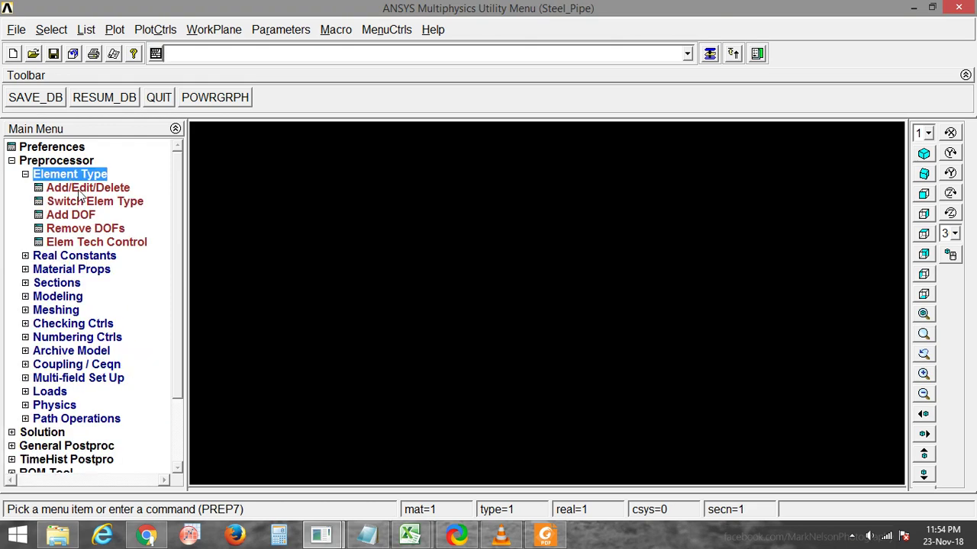
click(80, 190)
click(114, 374)
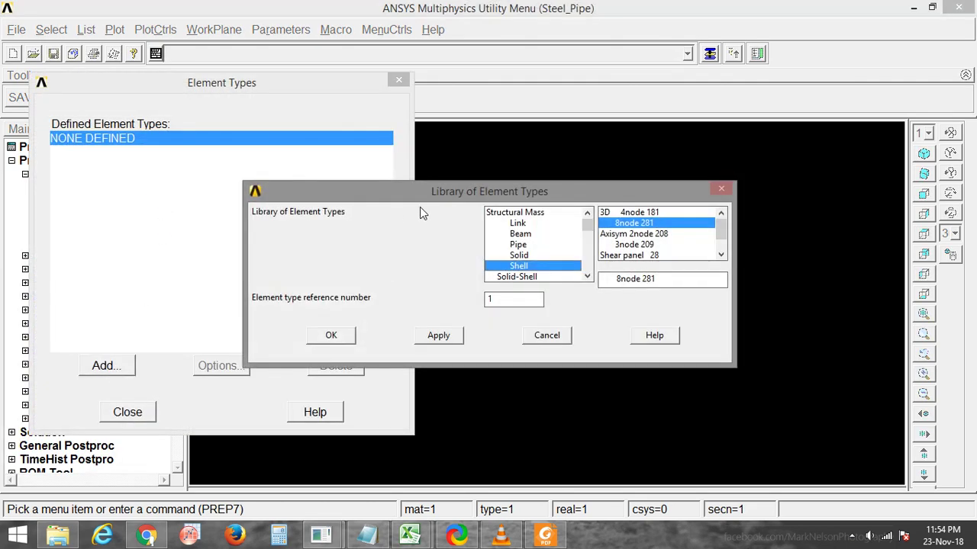
drag(435, 199, 510, 147)
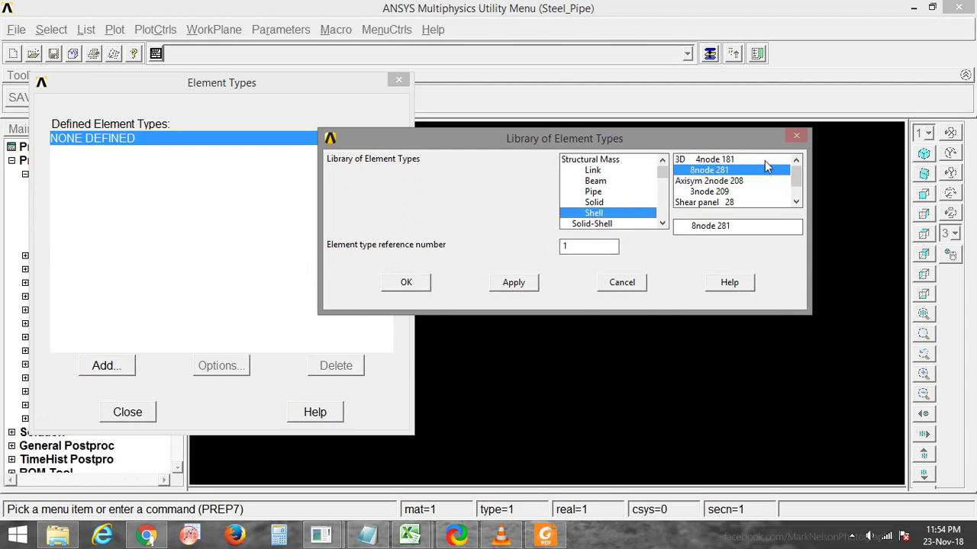
click(420, 285)
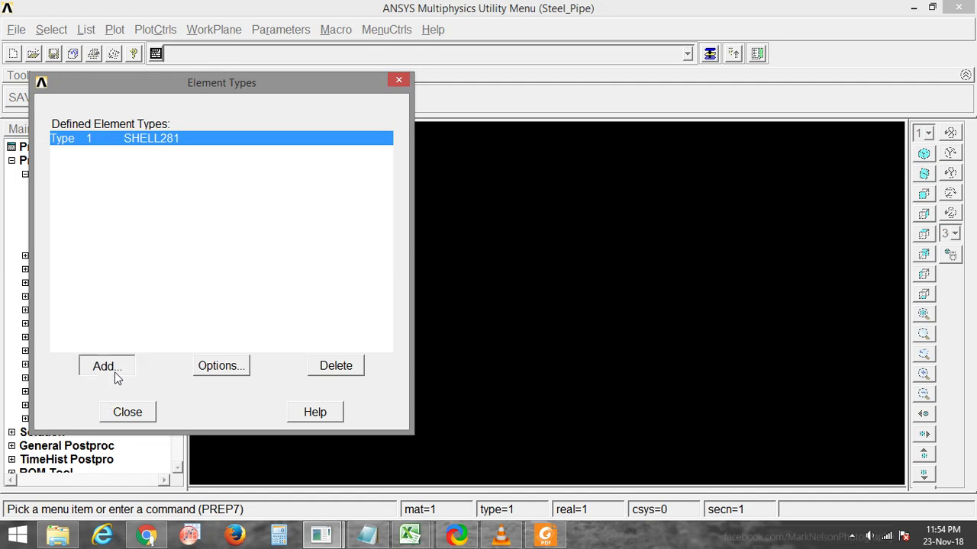
Close the element types list and start the Partial Cylinder volume command
click(128, 412)
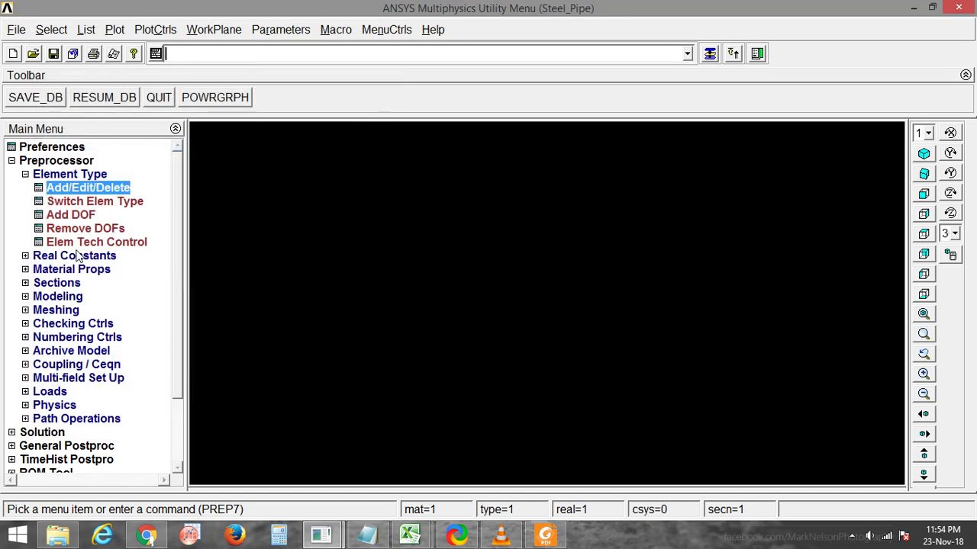
click(66, 299)
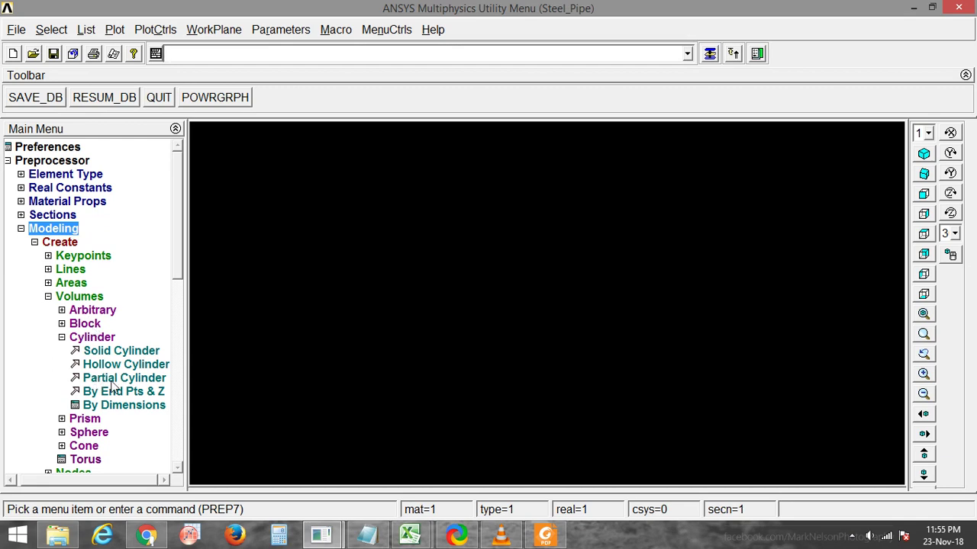
click(77, 297)
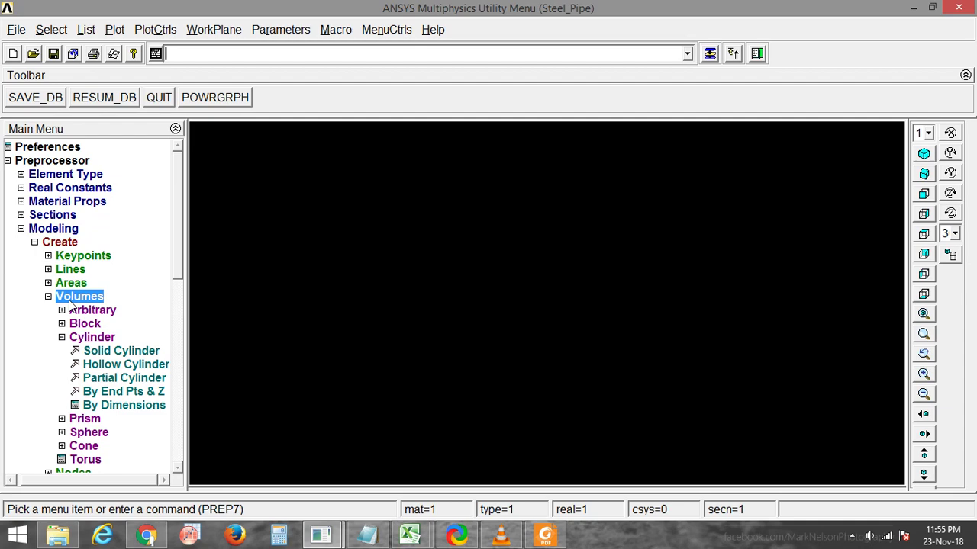
click(77, 300)
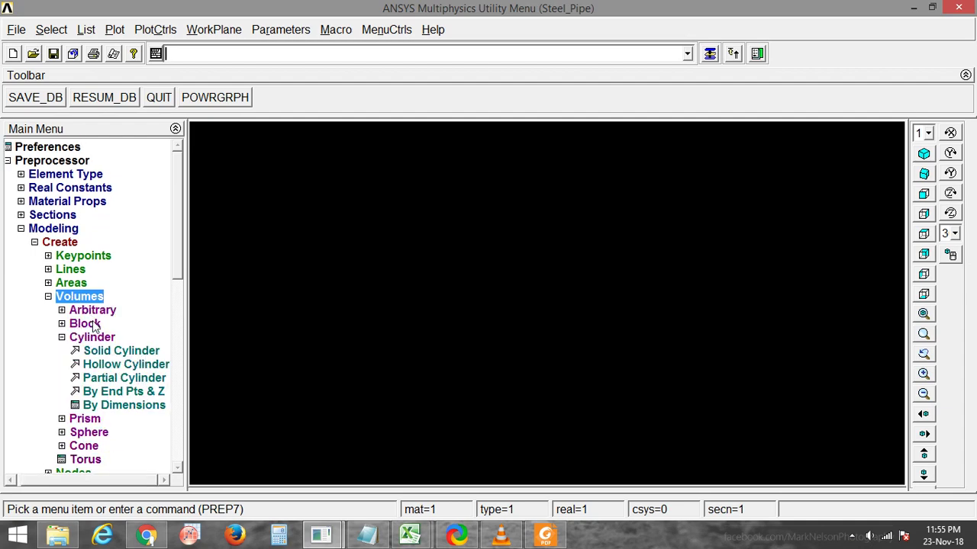
click(109, 378)
drag(106, 254, 196, 148)
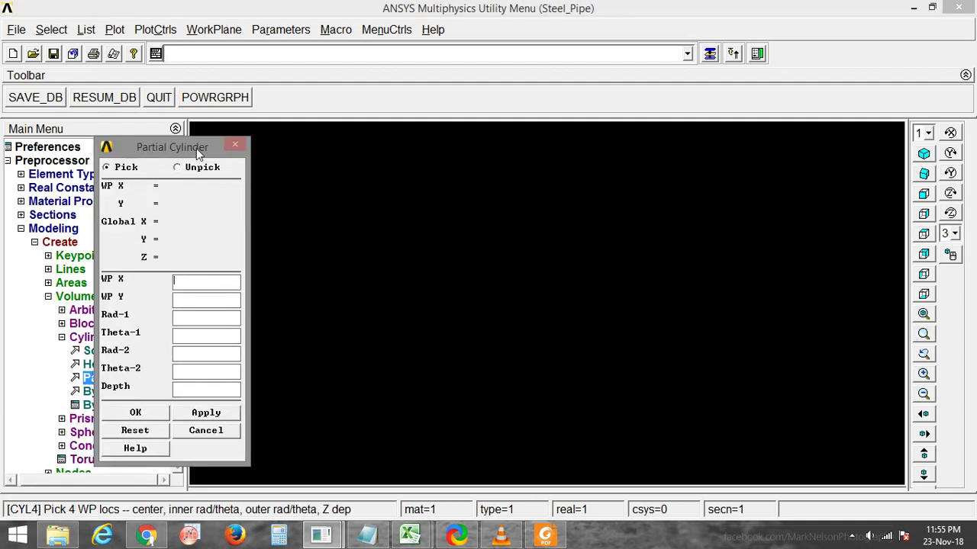
Create a partial cylinder at 0,0 with radii 15 and 16, 0° to 60°, depth 50
text(0)
click(185, 305)
text(0)
click(183, 318)
text(15)
click(181, 333)
text(0)
click(185, 356)
click(188, 354)
text(16)
click(195, 371)
text(60)
click(196, 390)
text(50)
click(148, 413)
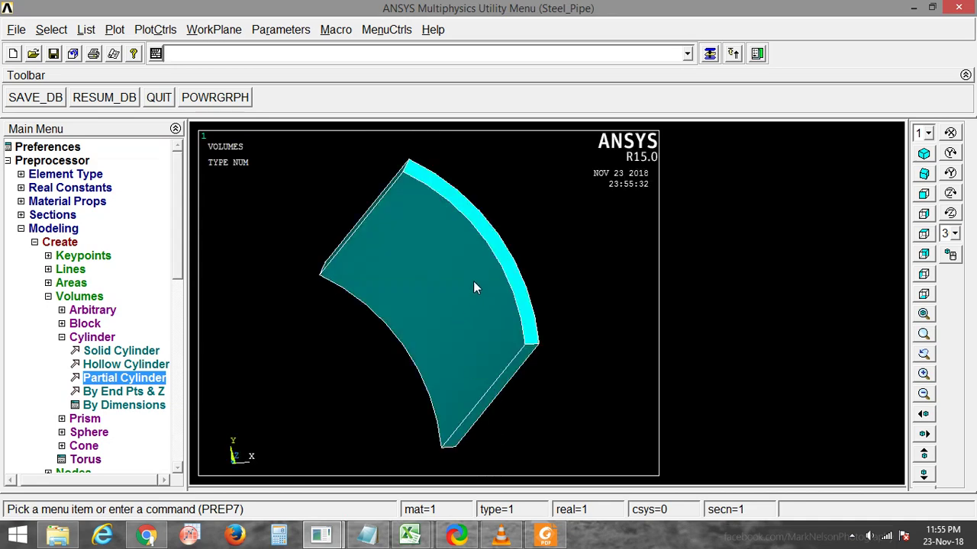
Rotate and zoom the view to show the 60° panel's curvature and thickness
mouse_move(498, 281)
ctrl+right_down()
mouse_move(465, 320)
mouse_move(499, 293)
mouse_move(499, 331)
mouse_move(499, 283)
mouse_move(458, 266)
ctrl+right_up()
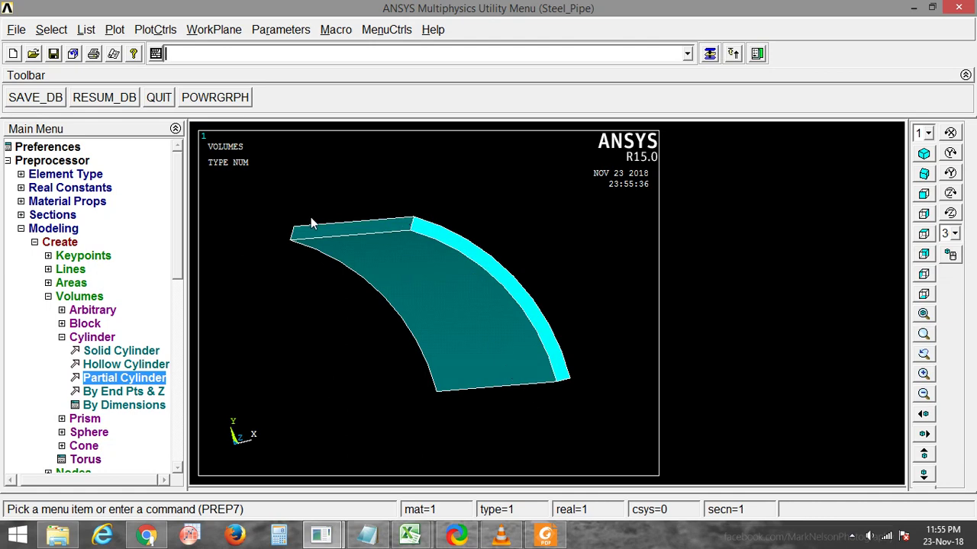
mouse_move(312, 220)
ctrl+right_down()
mouse_move(374, 281)
mouse_move(445, 318)
mouse_move(405, 258)
mouse_move(436, 285)
mouse_move(545, 296)
mouse_move(468, 283)
mouse_move(468, 314)
ctrl+right_up()
scroll(468, 314, down, 3)
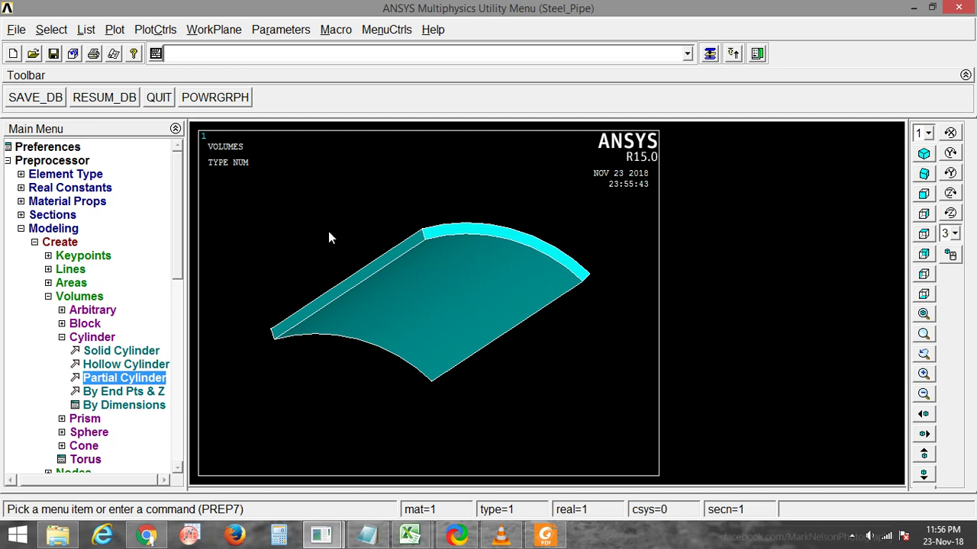
Delete the panel volume with VDELE,P keeping its areas, then plot the areas with APLOT
text(Vdele,p)
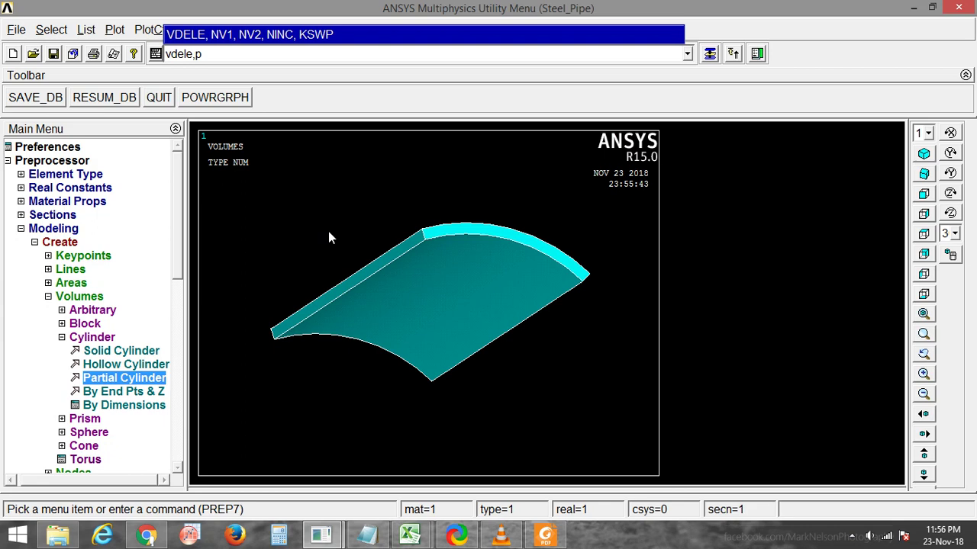
key(Return)
click(417, 298)
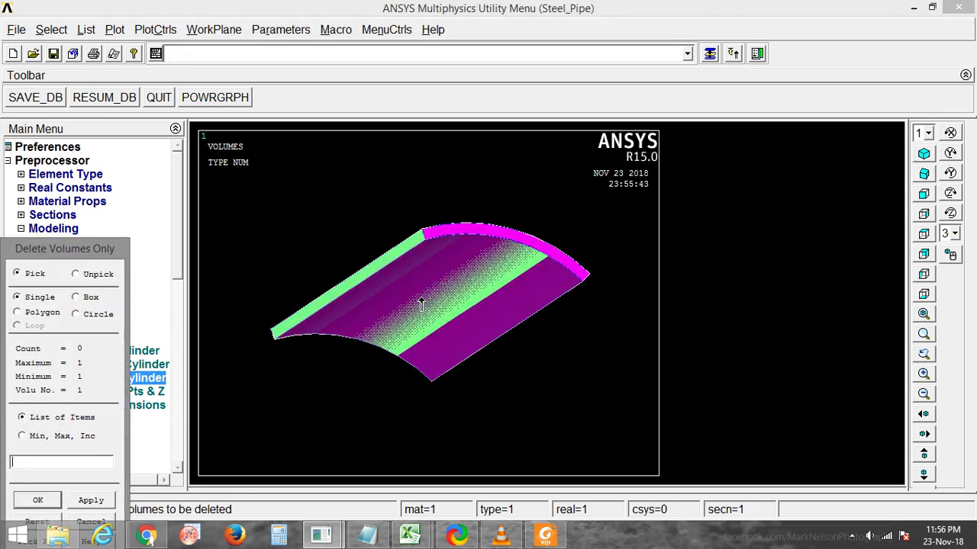
click(38, 500)
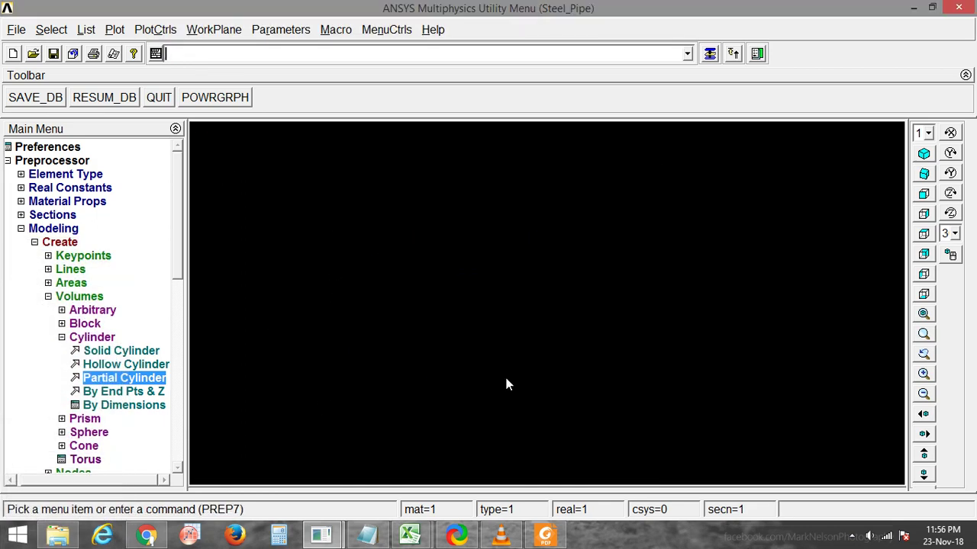
text(a)
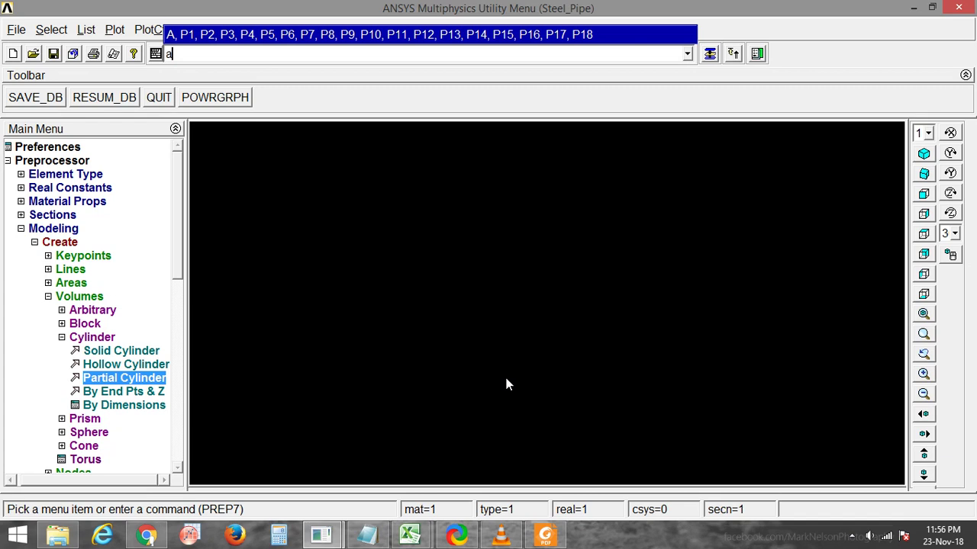
text(plot)
key(Return)
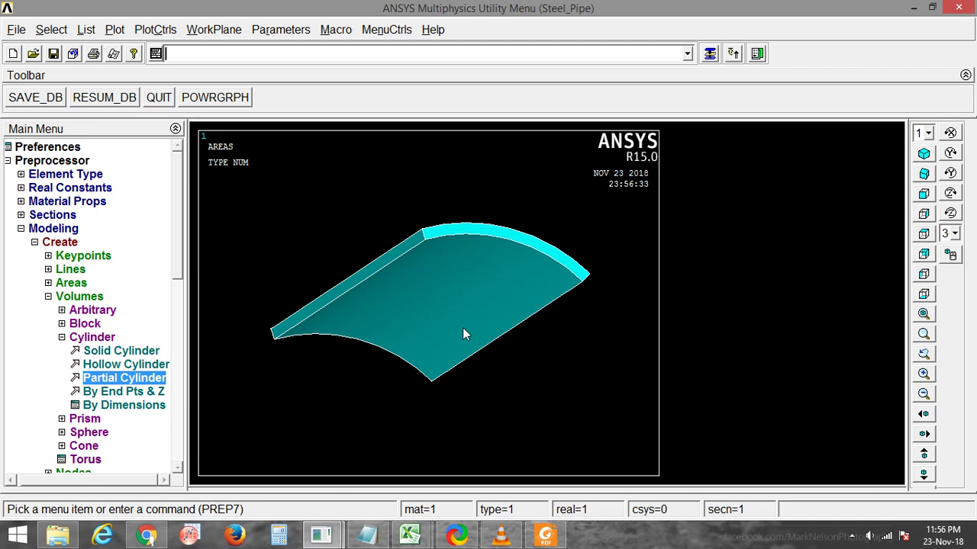
Delete five areas (curved face 4, both end faces, two side faces) with ADELE, leaving one curved surface
text(a)
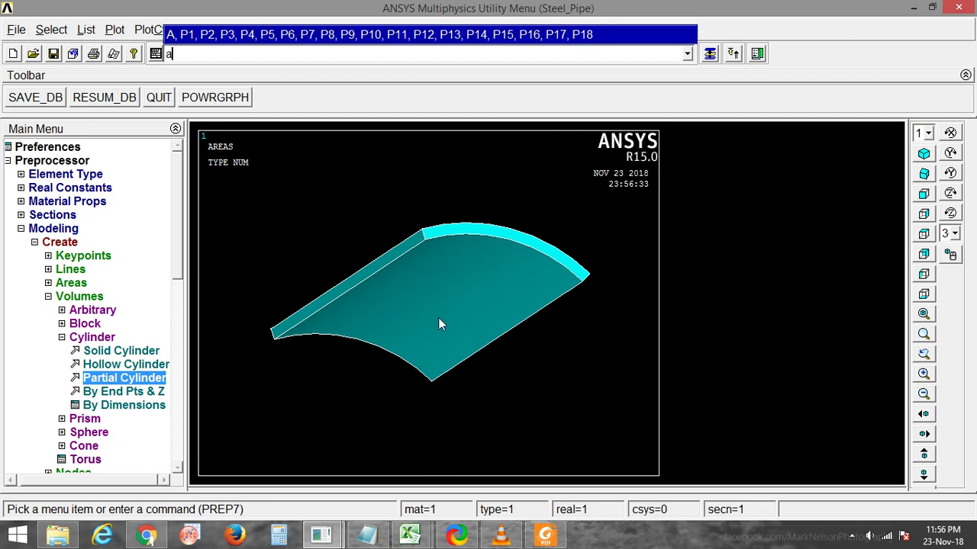
text(dele,p)
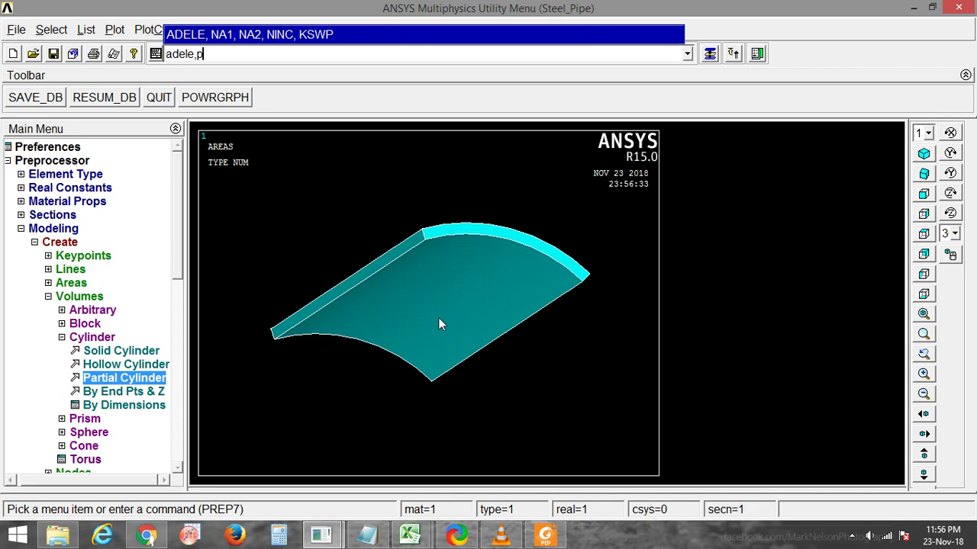
key(Return)
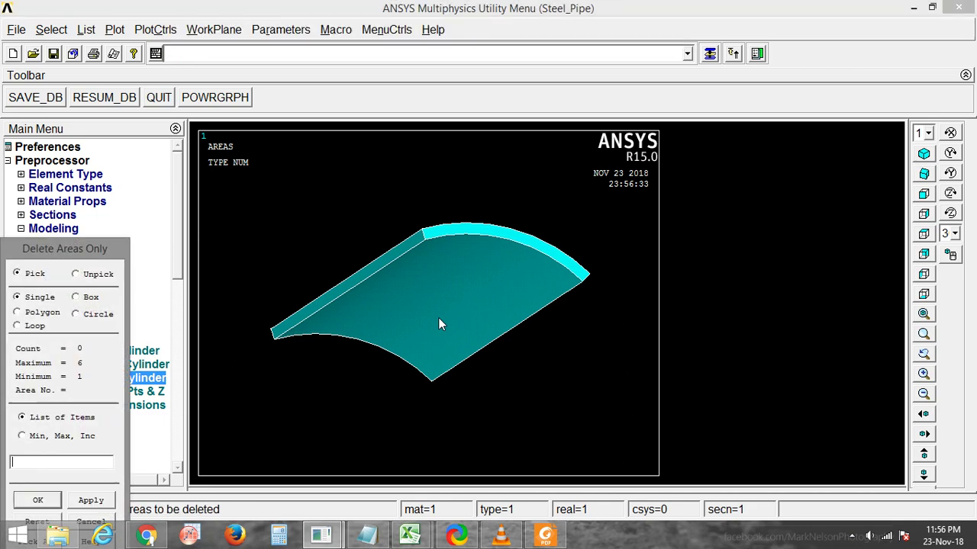
mouse_move(441, 324)
ctrl+right_down()
mouse_move(451, 364)
mouse_move(456, 321)
mouse_move(432, 332)
ctrl+right_up()
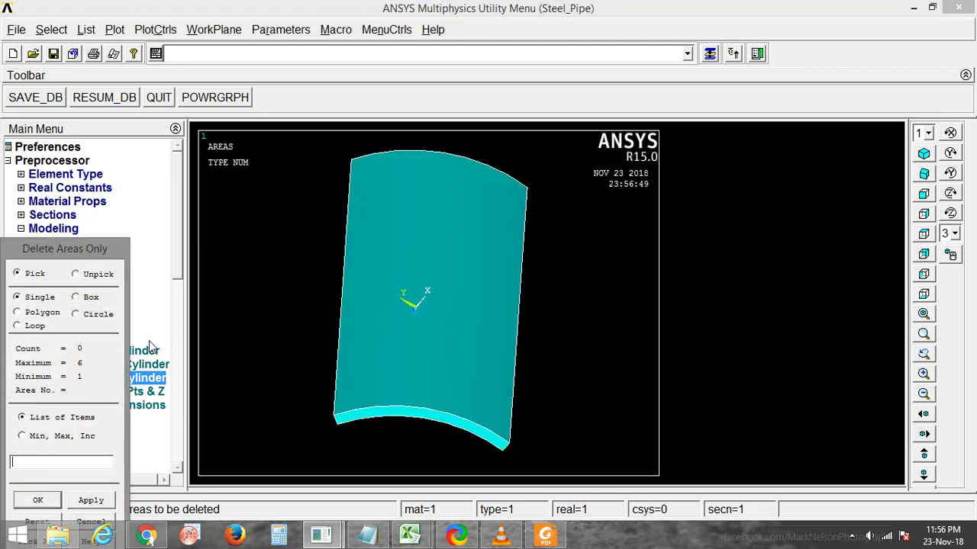
click(431, 300)
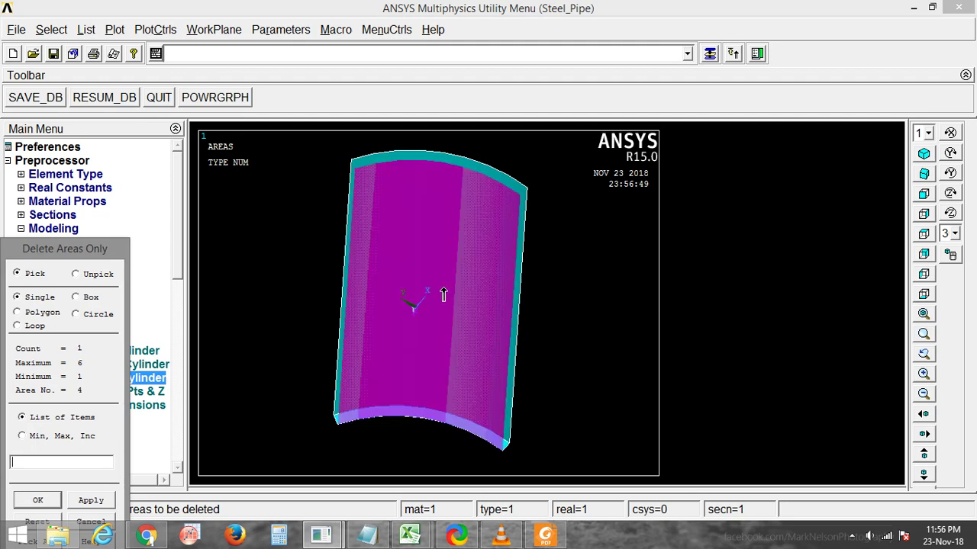
ctrl+right_drag(432, 300, 491, 211)
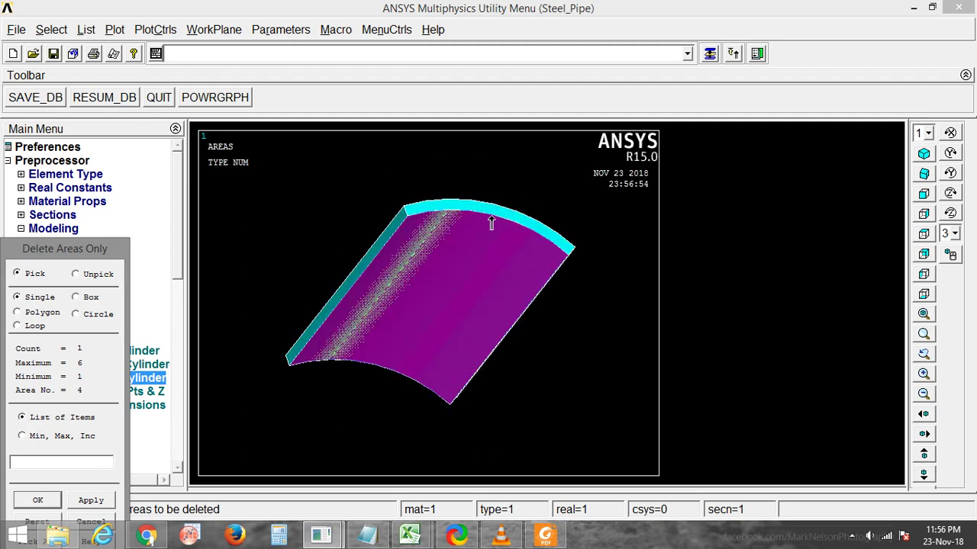
click(491, 214)
click(356, 274)
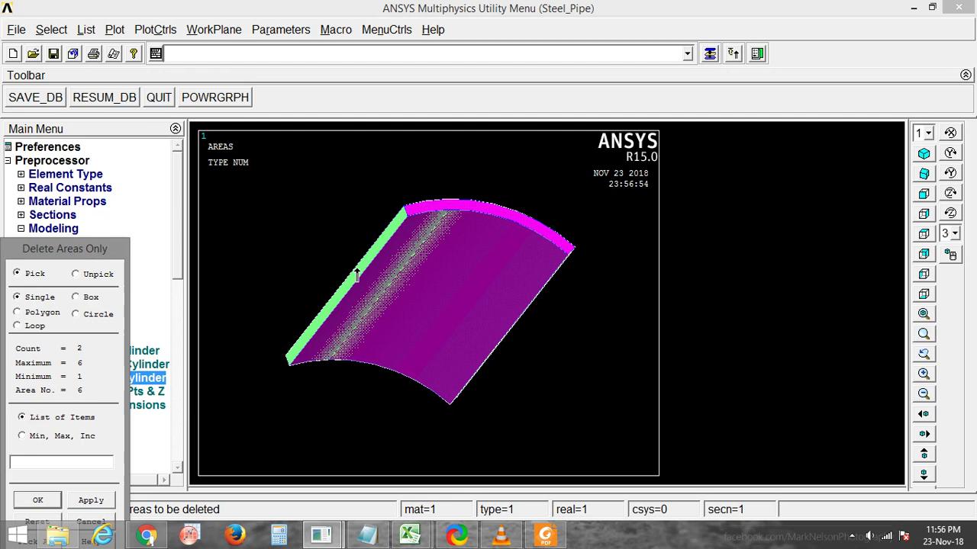
click(526, 315)
mouse_move(526, 321)
ctrl+right_down()
mouse_move(493, 242)
mouse_move(471, 316)
mouse_move(509, 205)
ctrl+right_up()
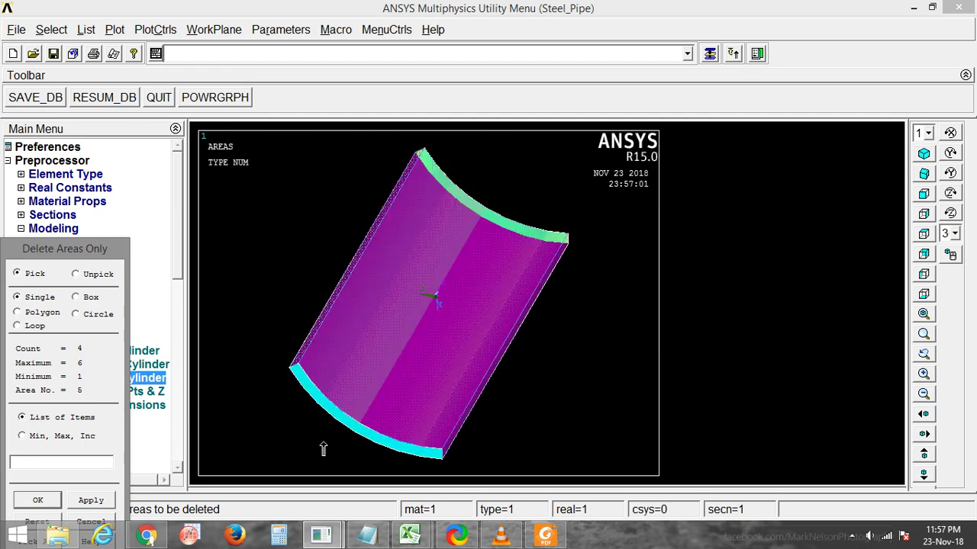
click(342, 431)
click(31, 504)
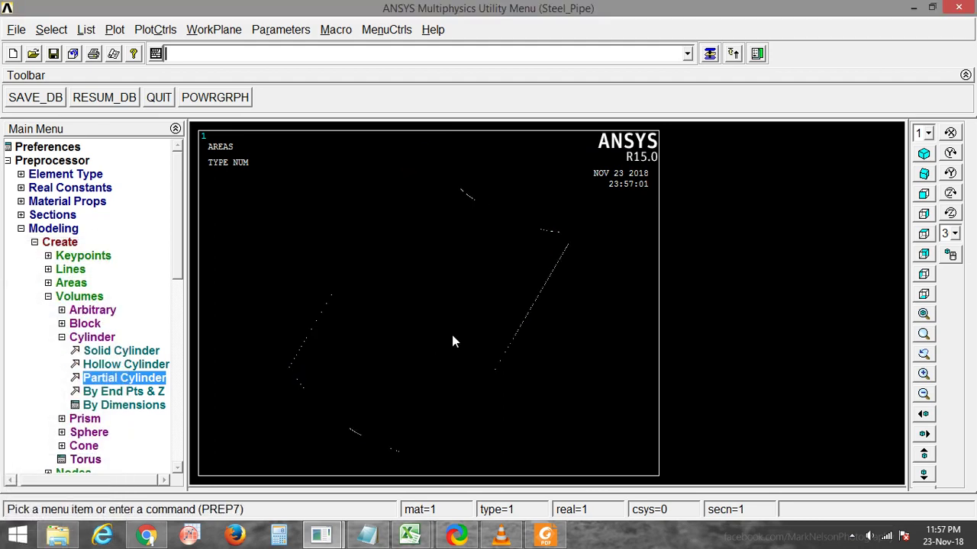
mouse_move(454, 333)
ctrl+right_down()
mouse_move(367, 364)
mouse_move(373, 245)
mouse_move(390, 378)
mouse_move(444, 314)
mouse_move(499, 364)
mouse_move(504, 348)
mouse_move(475, 355)
mouse_move(514, 338)
mouse_move(497, 349)
mouse_move(452, 330)
mouse_move(480, 335)
mouse_move(456, 341)
mouse_move(476, 339)
mouse_move(396, 297)
ctrl+right_up()
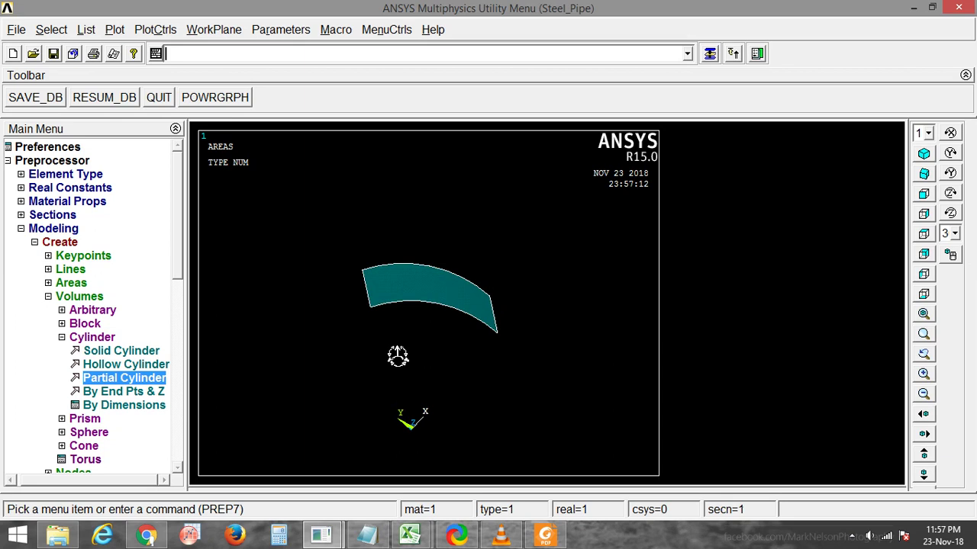
mouse_move(486, 329)
ctrl+right_down()
mouse_move(455, 363)
mouse_move(456, 347)
ctrl+right_up()
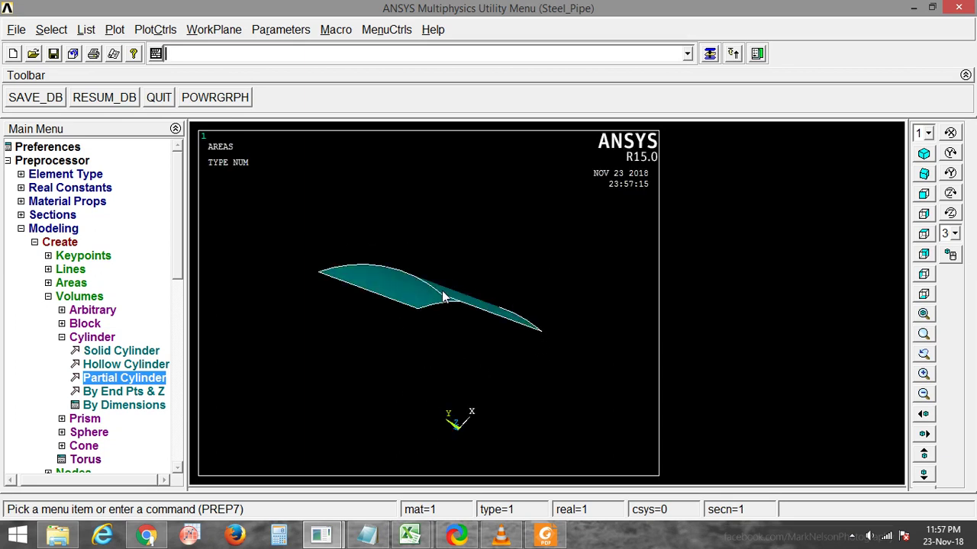
Try the shell Lay-up Add/Edit, dismiss the missing-materials warning, and expand Material Props
click(47, 217)
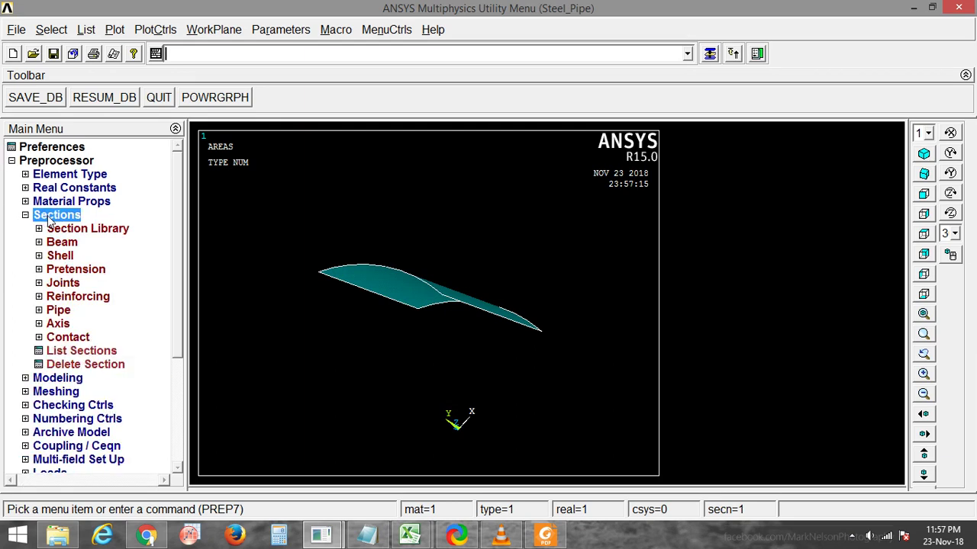
click(66, 259)
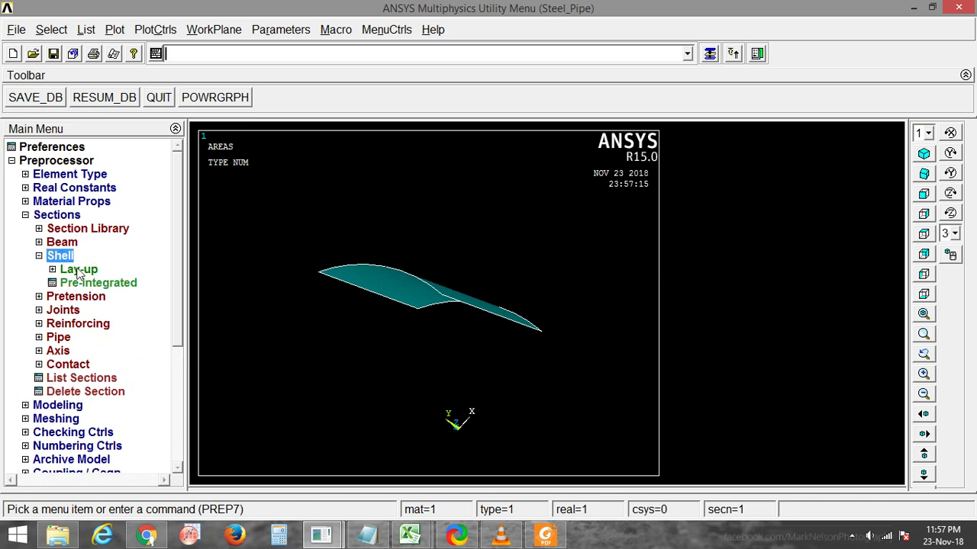
click(79, 271)
click(94, 284)
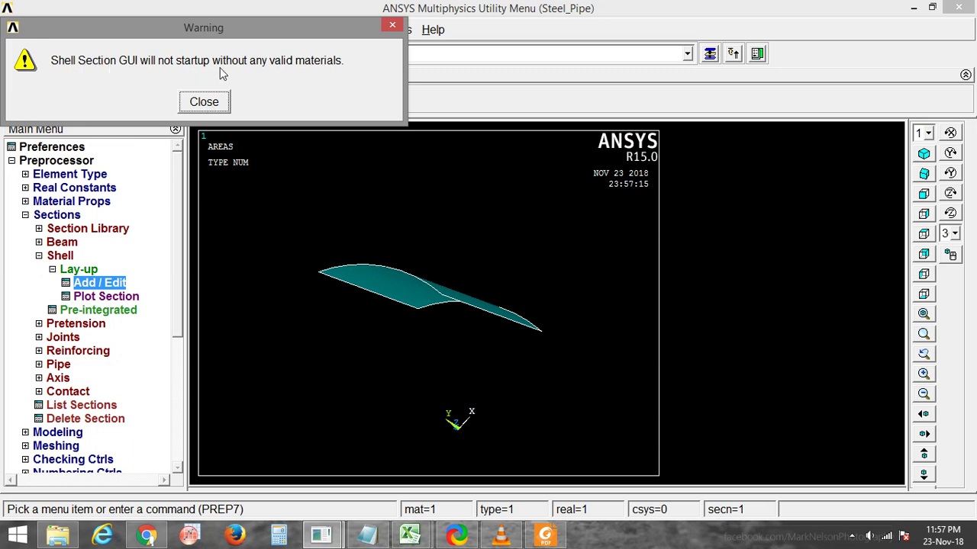
click(204, 102)
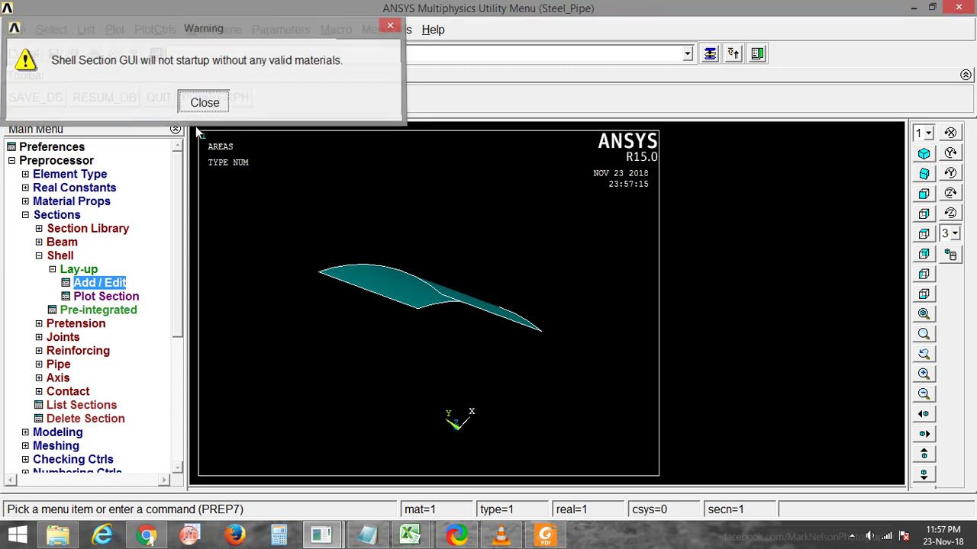
click(73, 203)
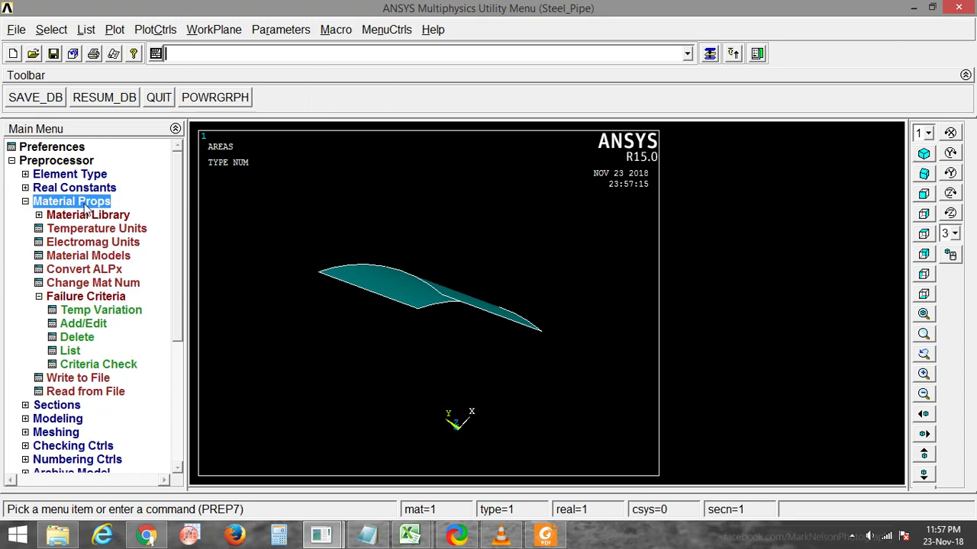
Open Material Models and start Structural > Linear > Elastic > Orthotropic properties for material 1
click(93, 257)
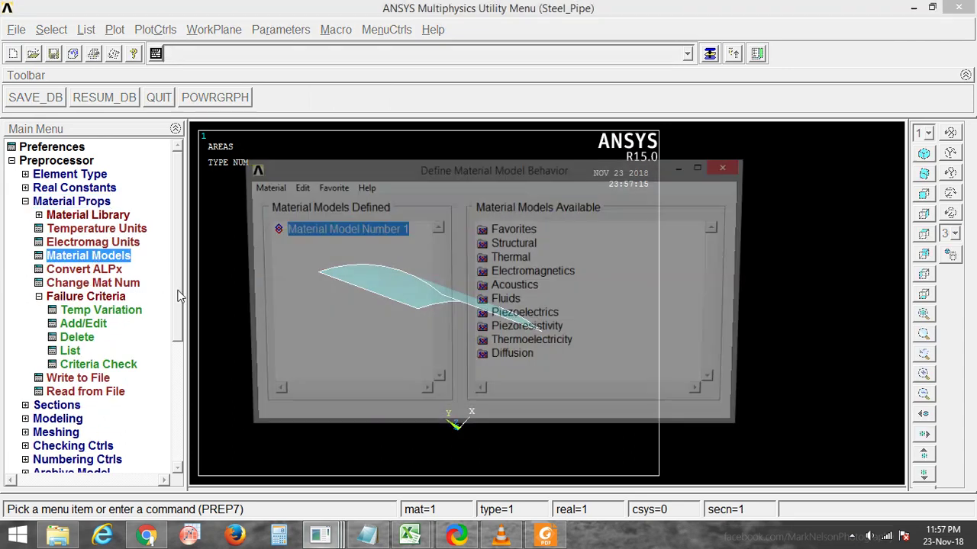
drag(477, 168, 476, 130)
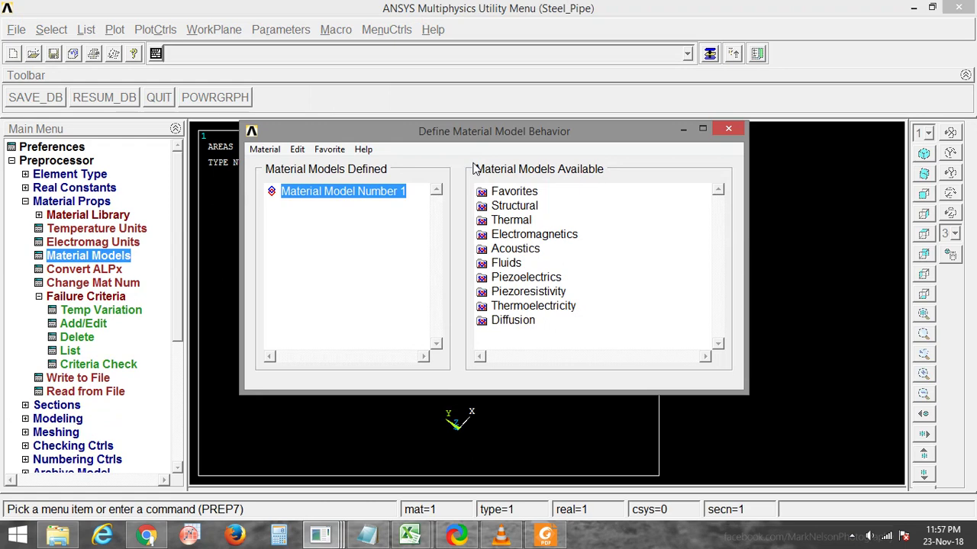
double_click(508, 208)
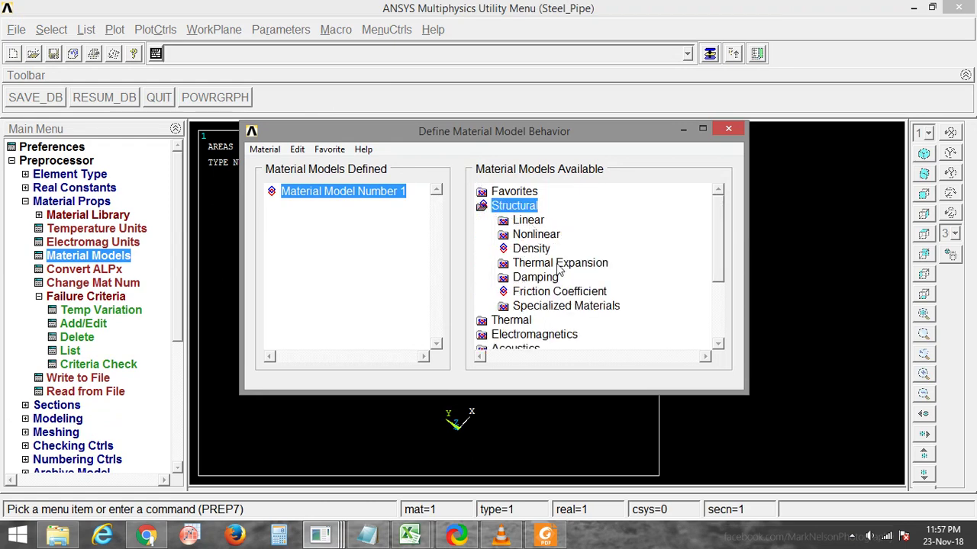
double_click(527, 222)
double_click(551, 235)
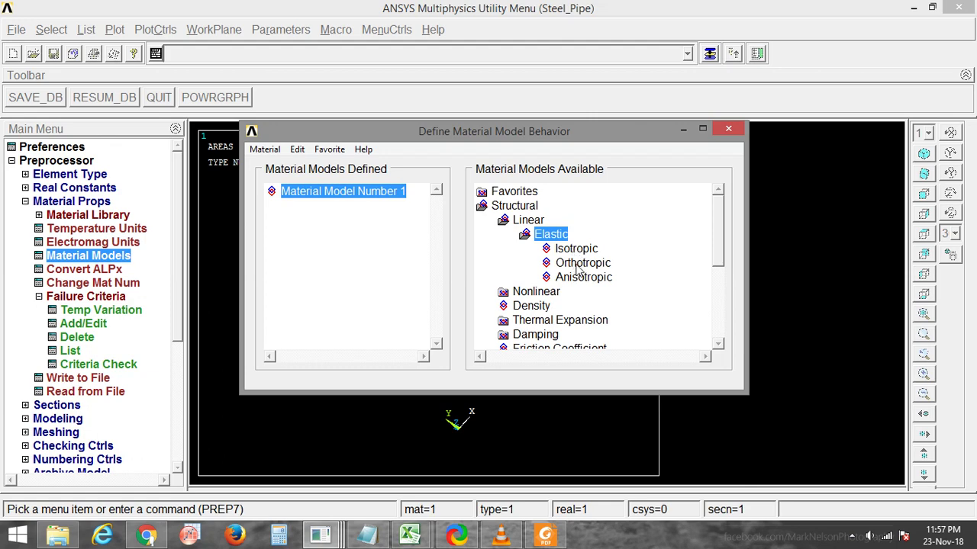
double_click(582, 264)
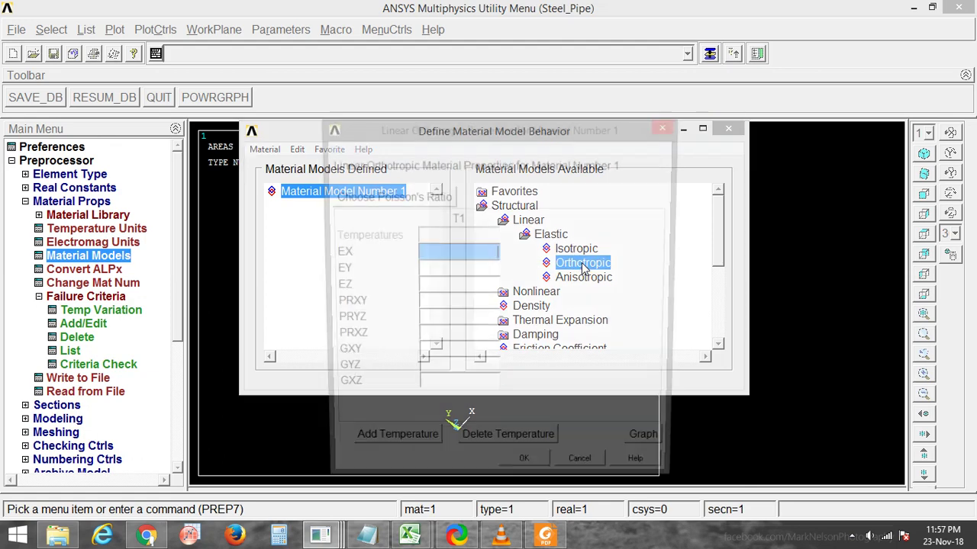
drag(531, 131, 545, 52)
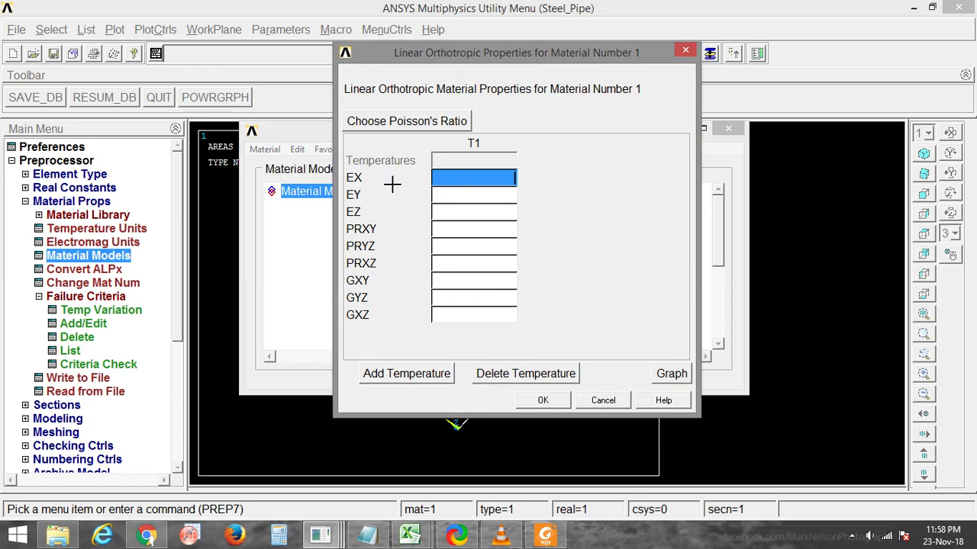
Scroll saha2017.pdf in Foxit Reader to Table 1's graphite/epoxy properties on page 7
click(544, 536)
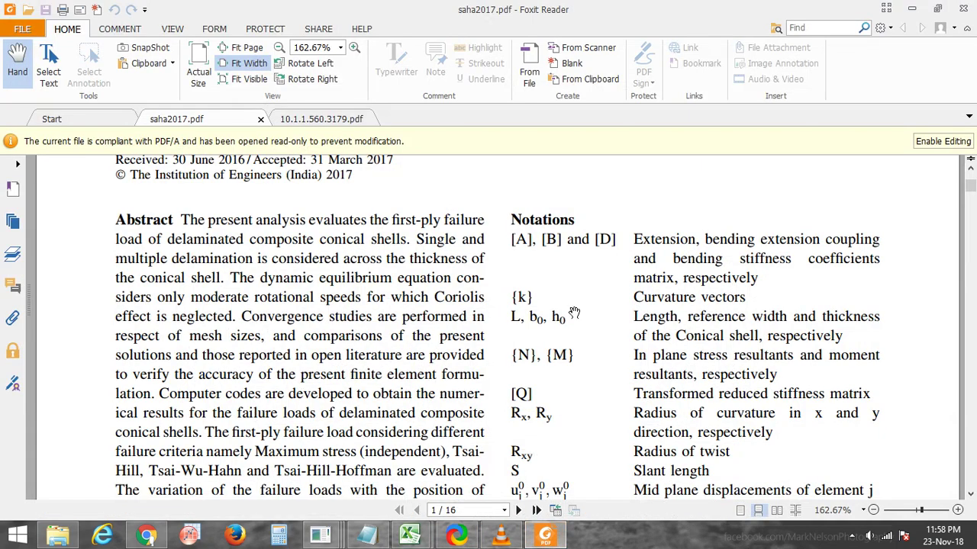
drag(971, 187, 971, 294)
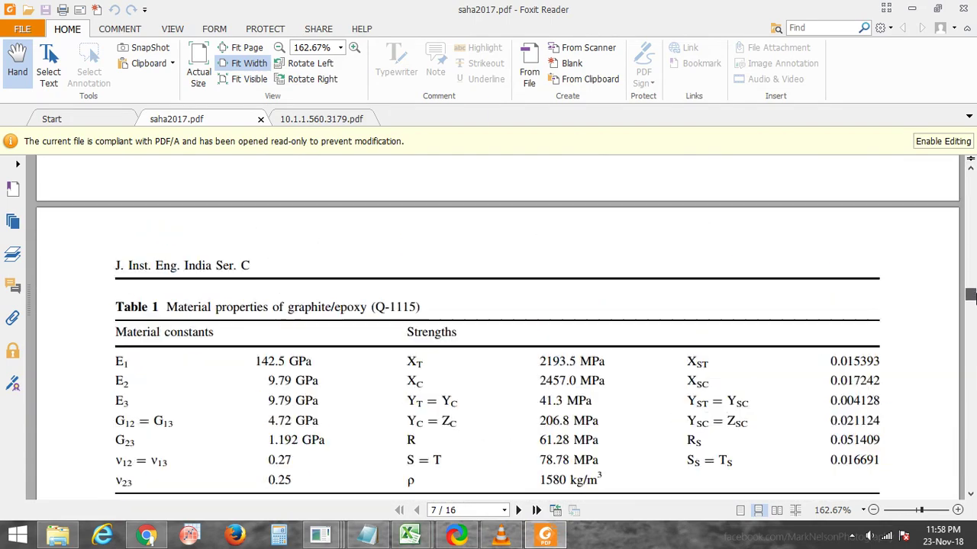
scroll(427, 374, up, 1)
scroll(428, 441, down, 1)
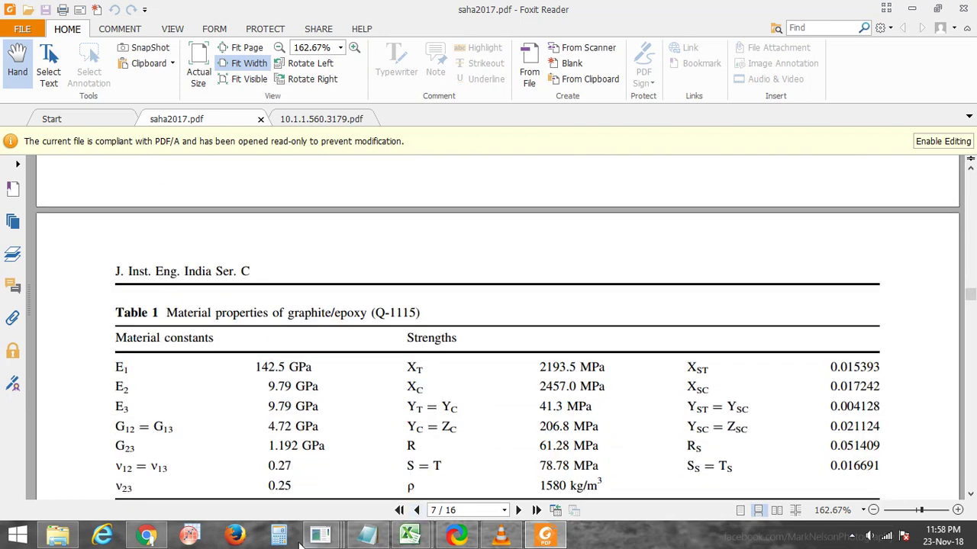
Enter EX 142.5e9, EY 9.79e9 and EZ 9.79e9 for material 1, checking the paper's table
click(447, 467)
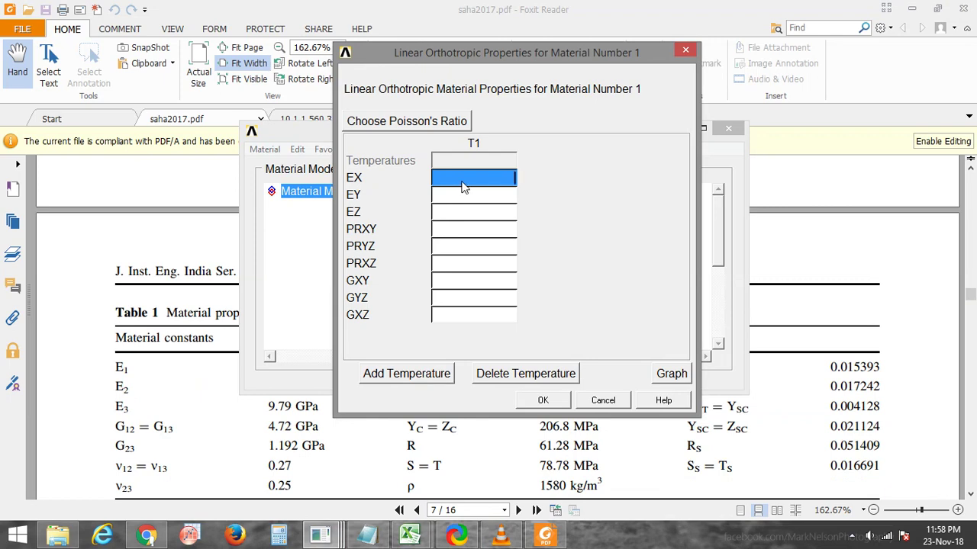
text(142.5e9)
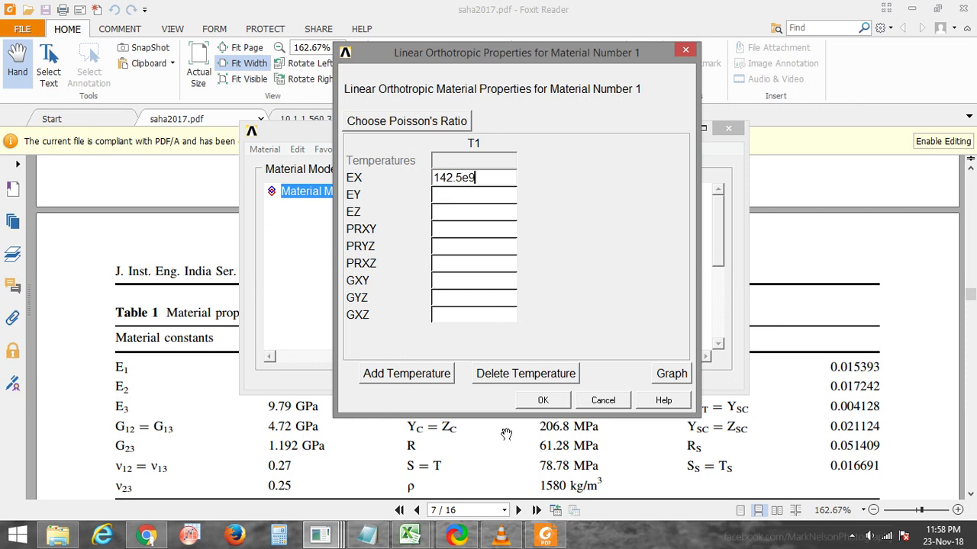
click(547, 536)
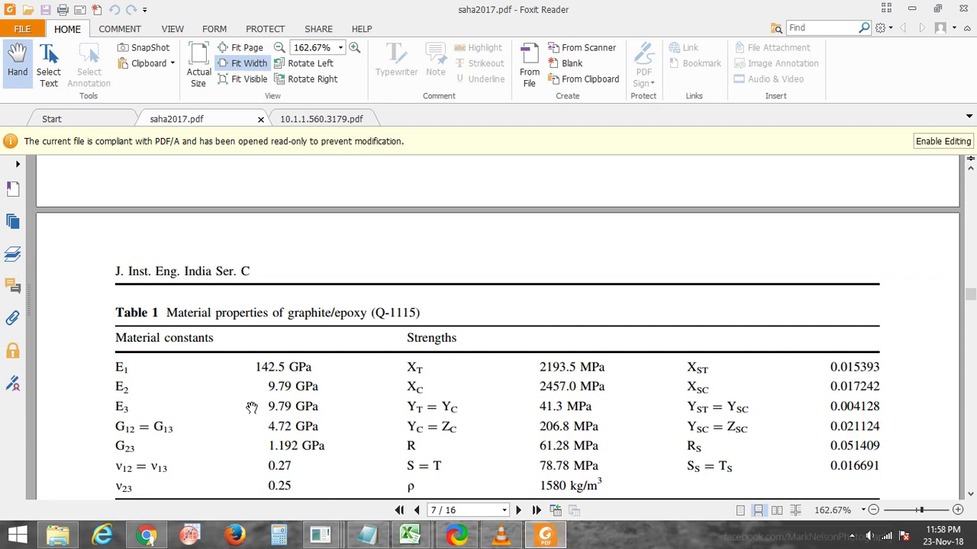
click(547, 537)
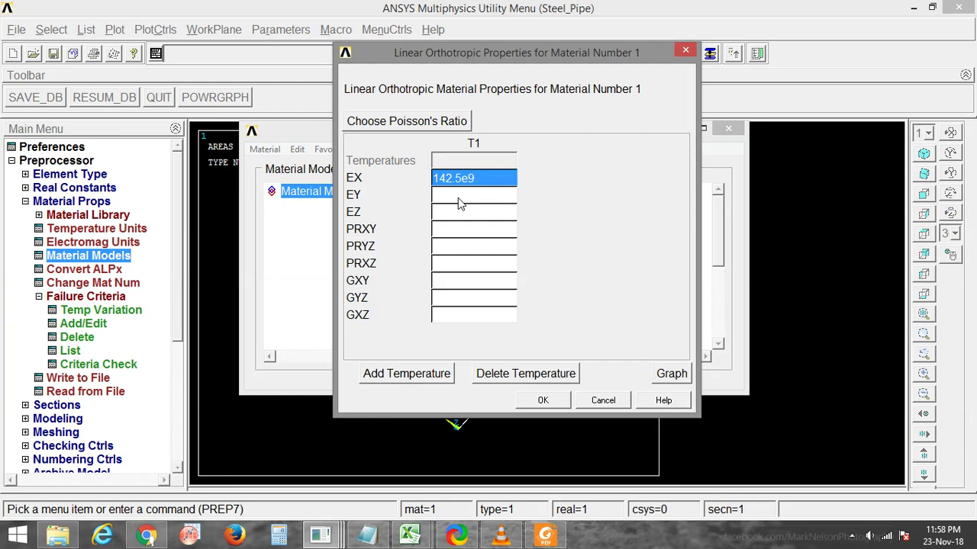
click(460, 200)
click(461, 199)
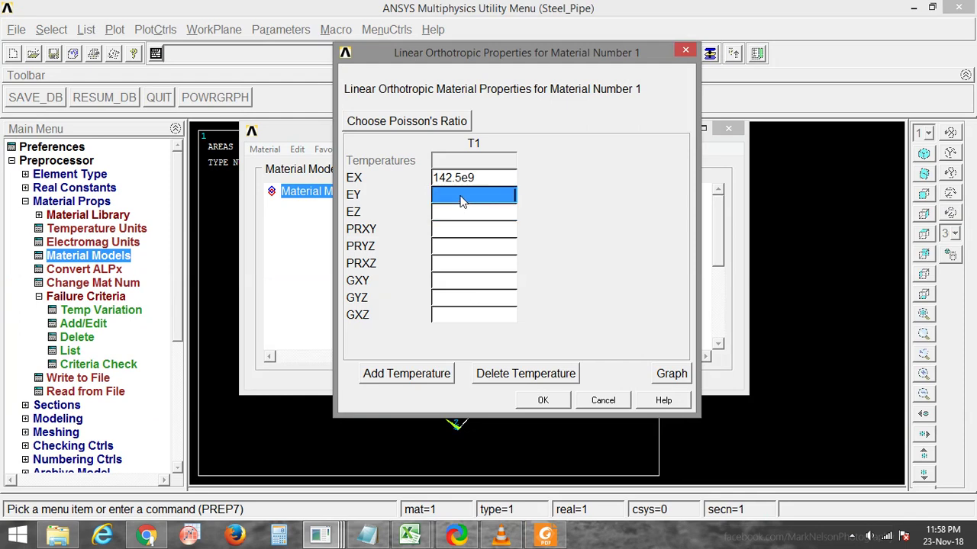
text(9.79e9)
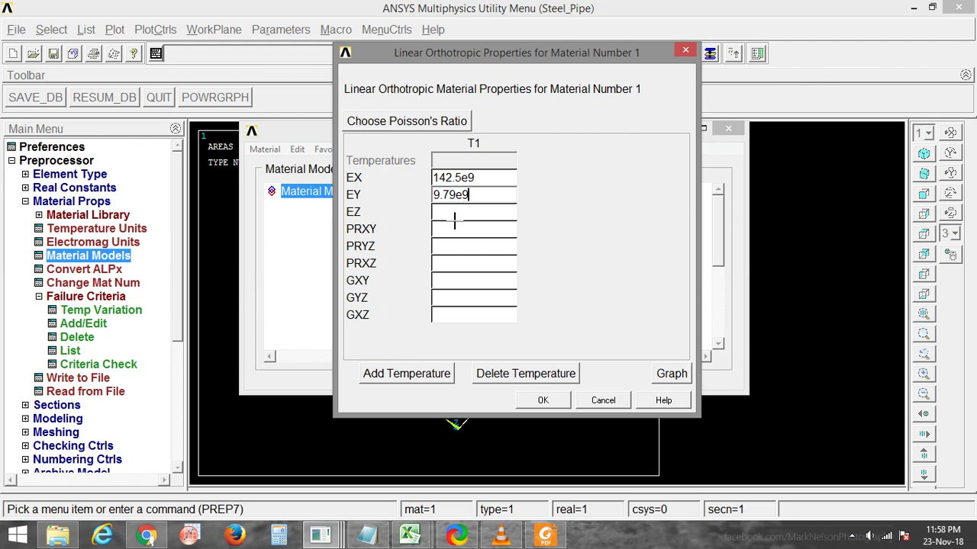
click(460, 218)
text(9.79e9)
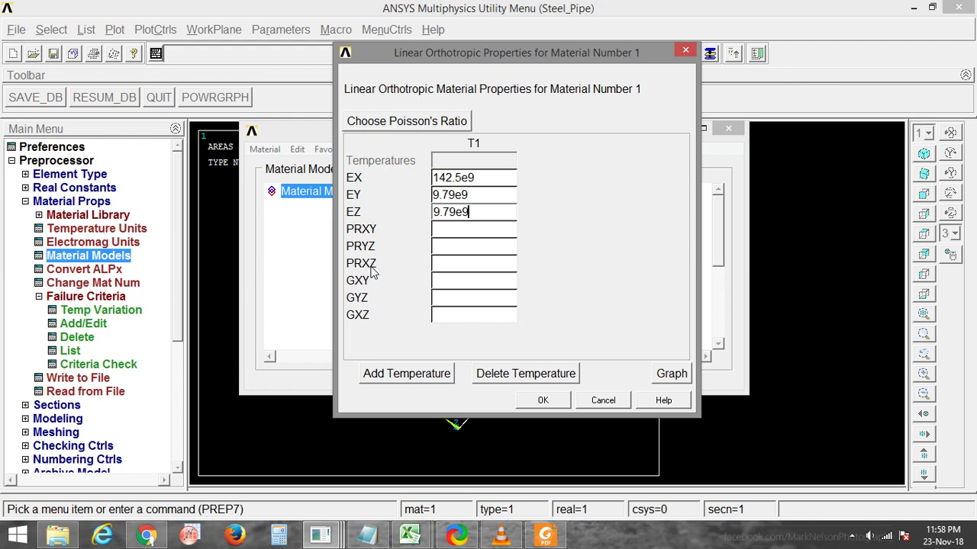
Look up the Poisson's ratios in the paper's table before returning to the orthotropic entry
click(546, 537)
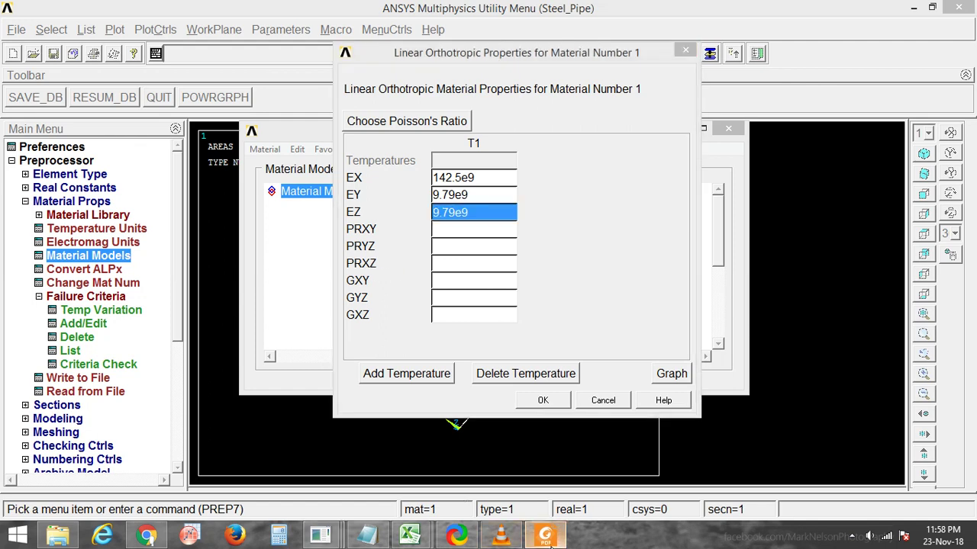
scroll(157, 473, down, 1)
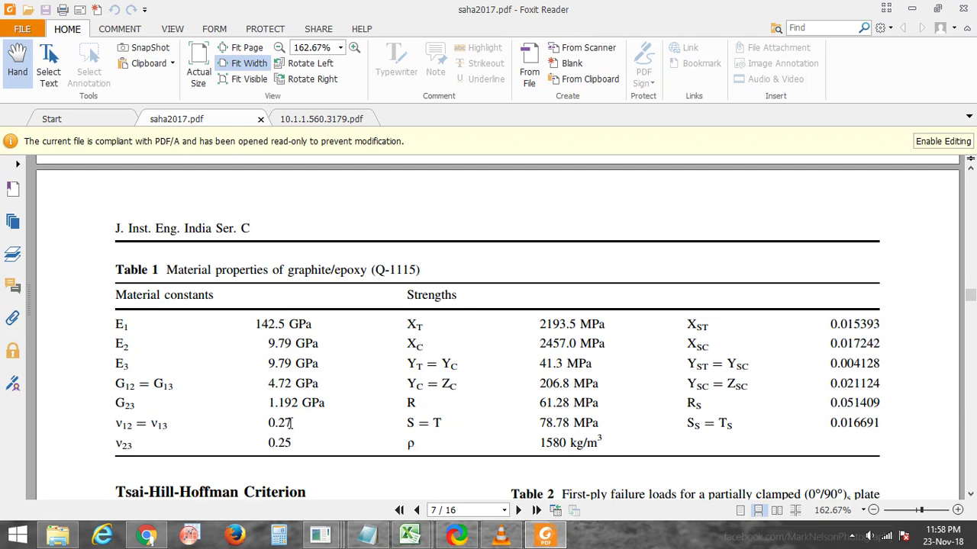
click(553, 539)
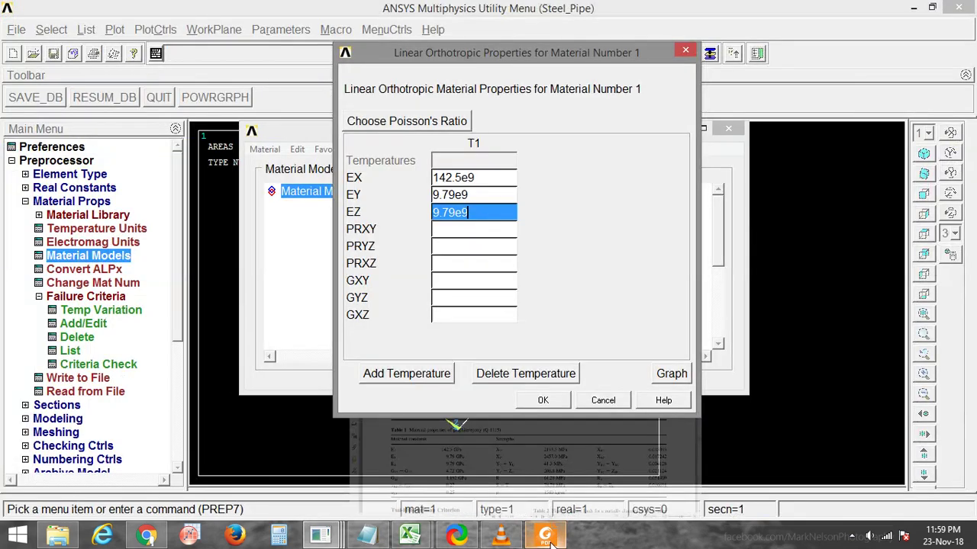
Enter the orthotropic Poisson's ratios from the paper: PRXY .27 and PRYZ .25
click(463, 229)
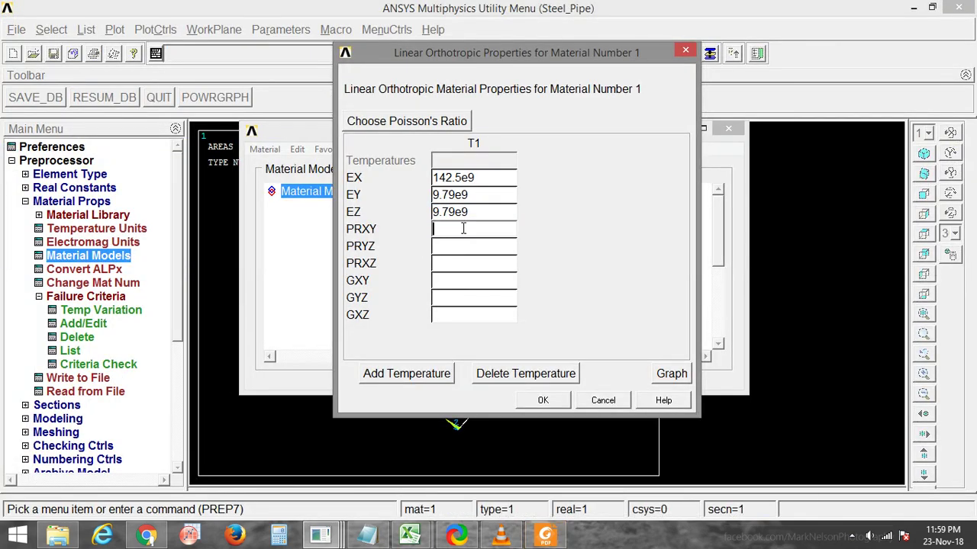
text(.27)
click(448, 264)
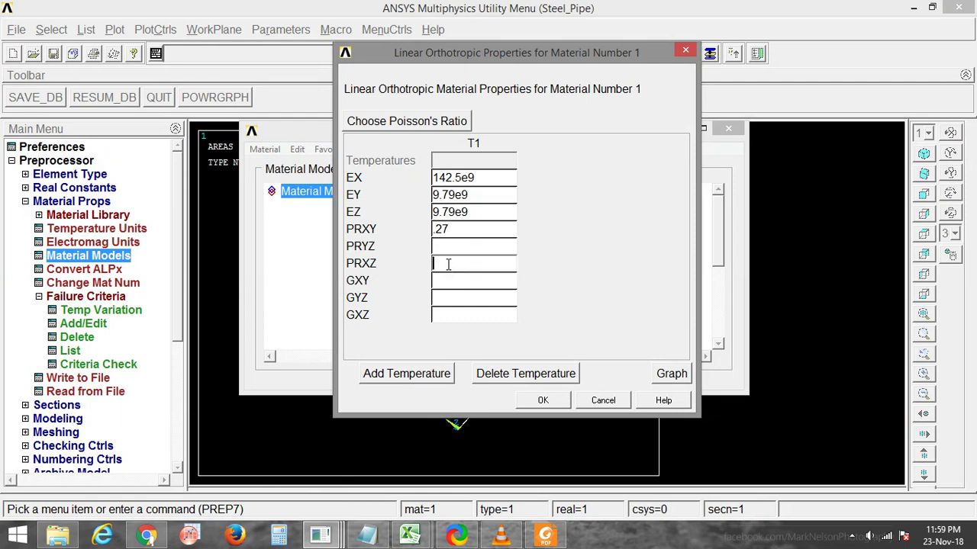
text(.27)
click(545, 537)
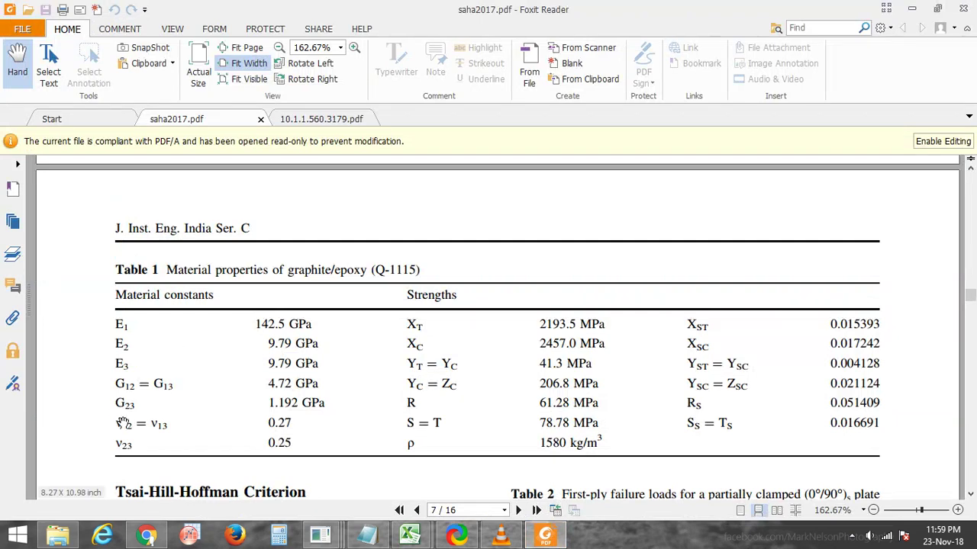
click(545, 536)
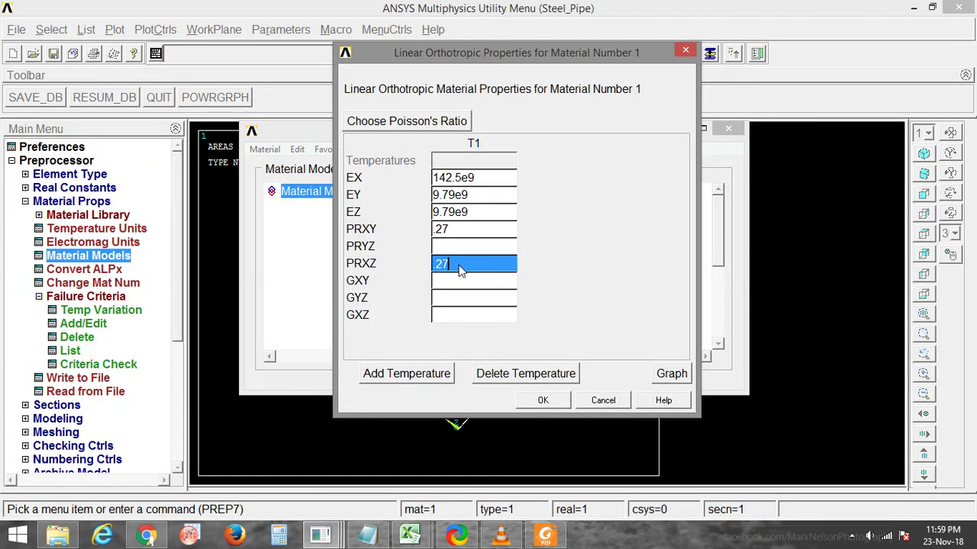
click(452, 244)
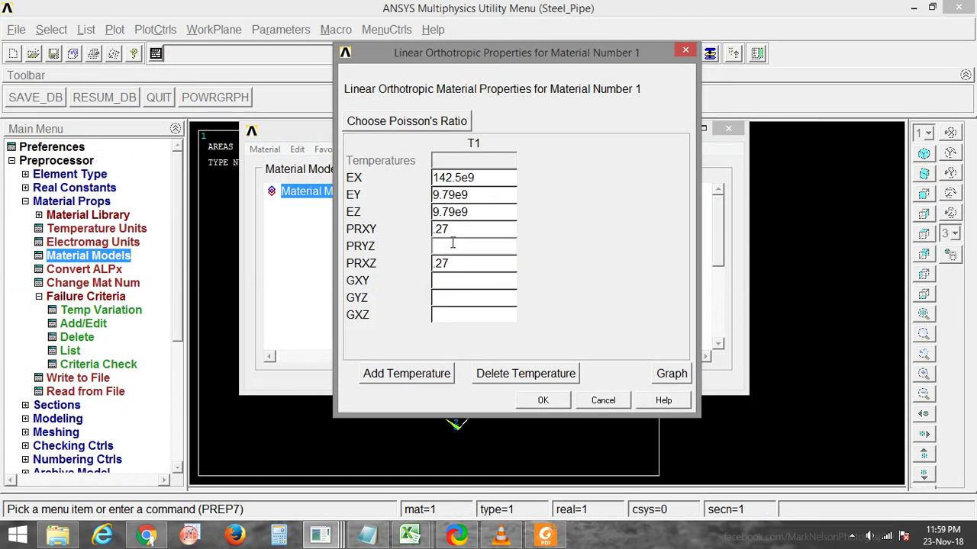
text(.25)
Enter the shear moduli GXY and GXZ as 4.72e9 and GYZ as 1.192e9
click(556, 539)
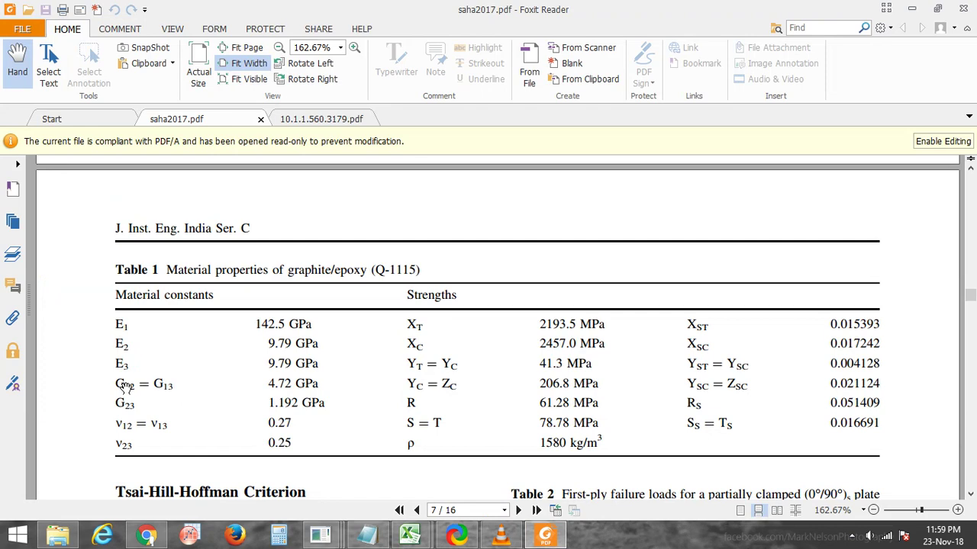
drag(118, 384, 157, 386)
click(557, 539)
click(444, 281)
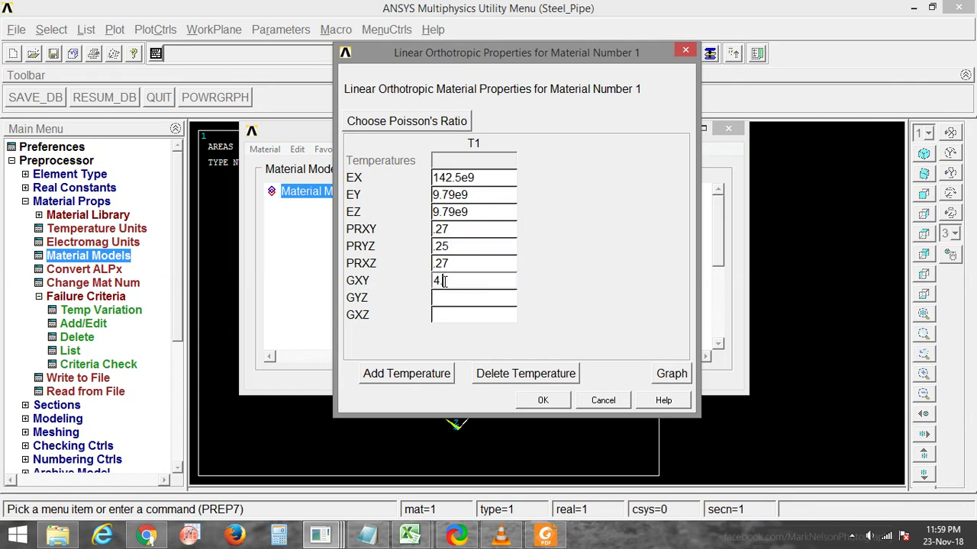
text(4.72e9)
click(452, 315)
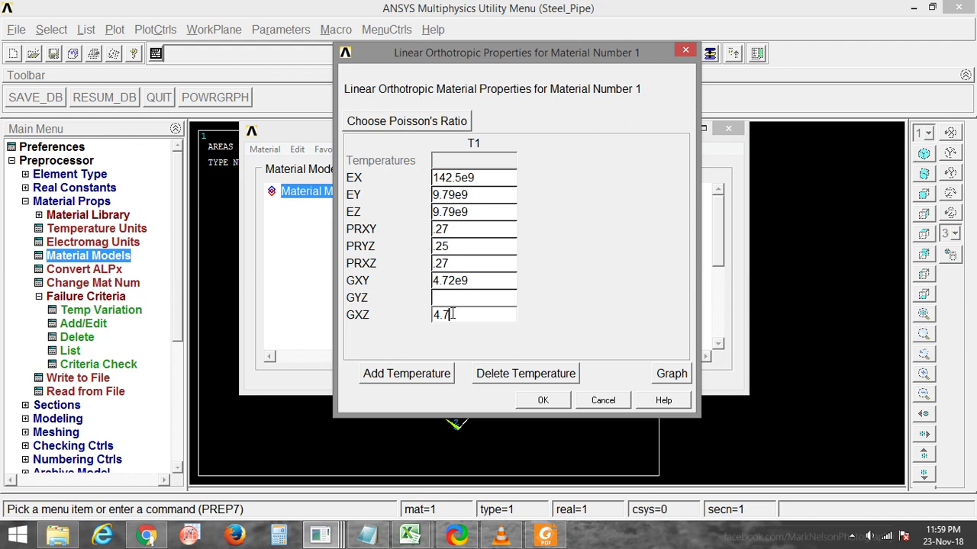
text(4.72e9)
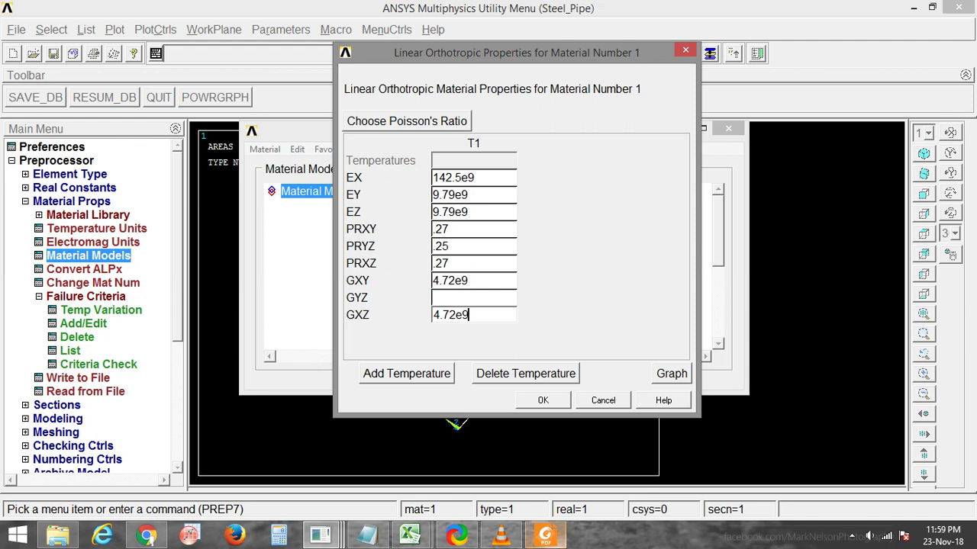
double_click(467, 315)
key(alt+Tab)
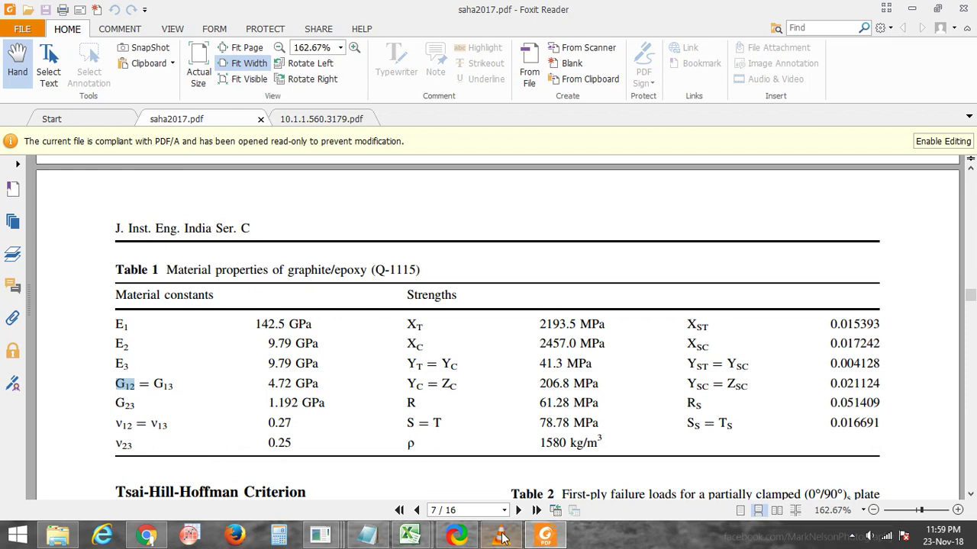
key(alt+Tab)
double_click(465, 298)
key(BackSpace)
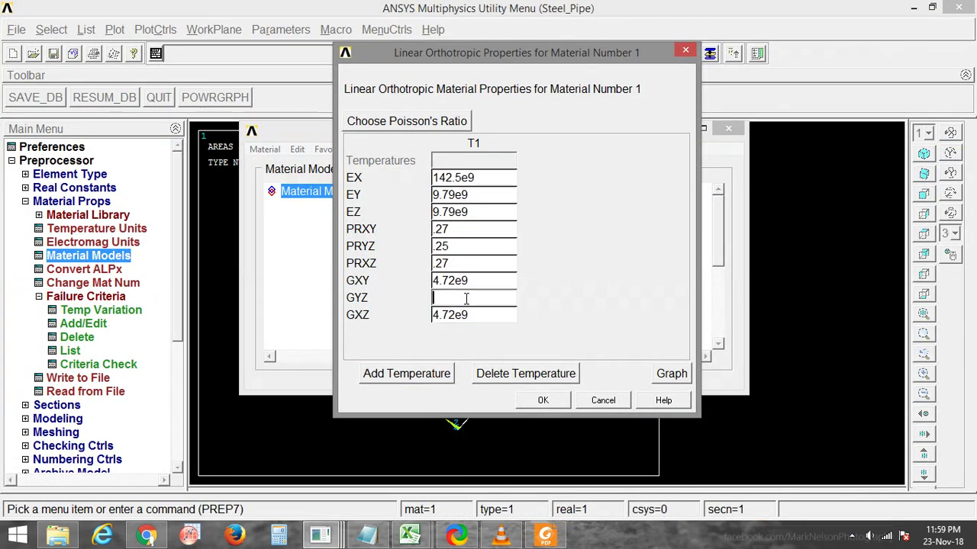
text(1.192e9)
Accept the orthotropic properties, open material 1's Density form, then consult the PDF and Chrome
click(541, 400)
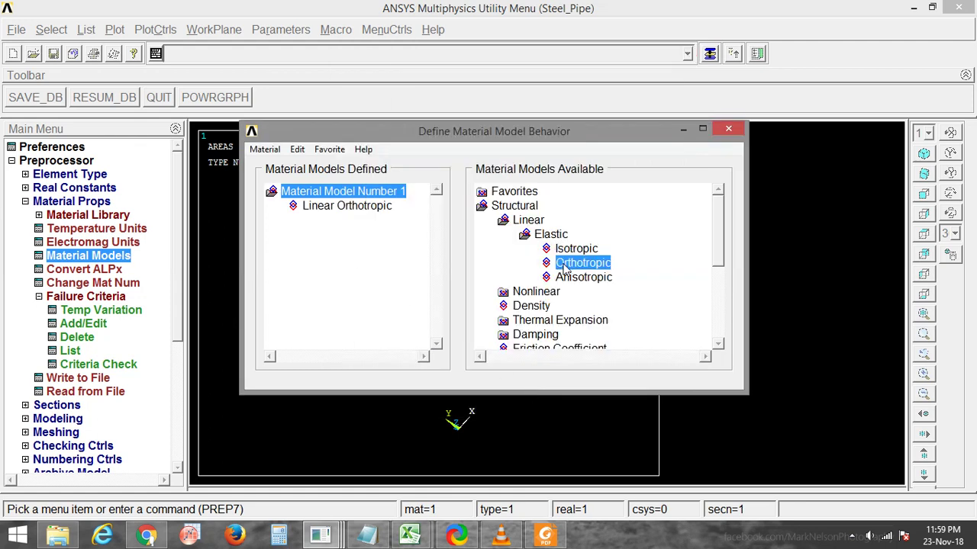
double_click(534, 306)
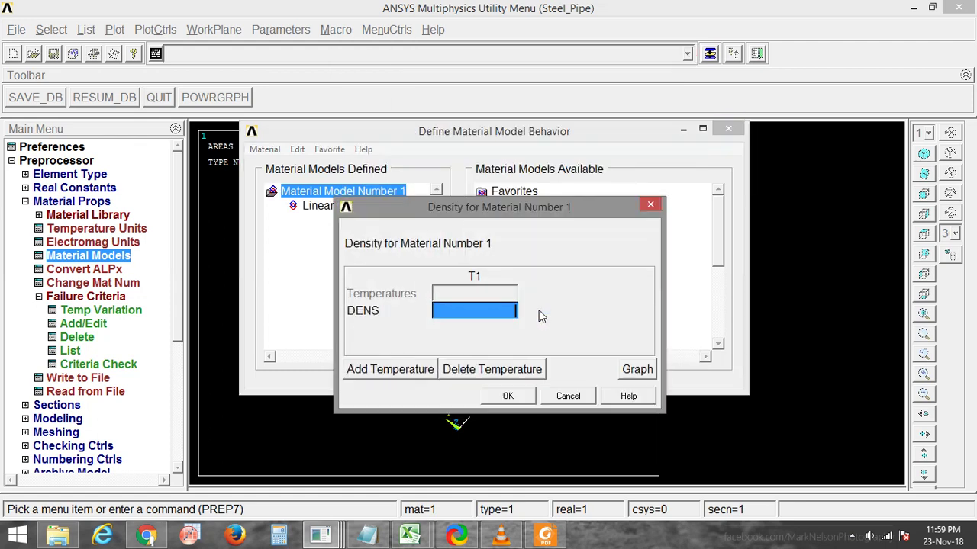
click(559, 540)
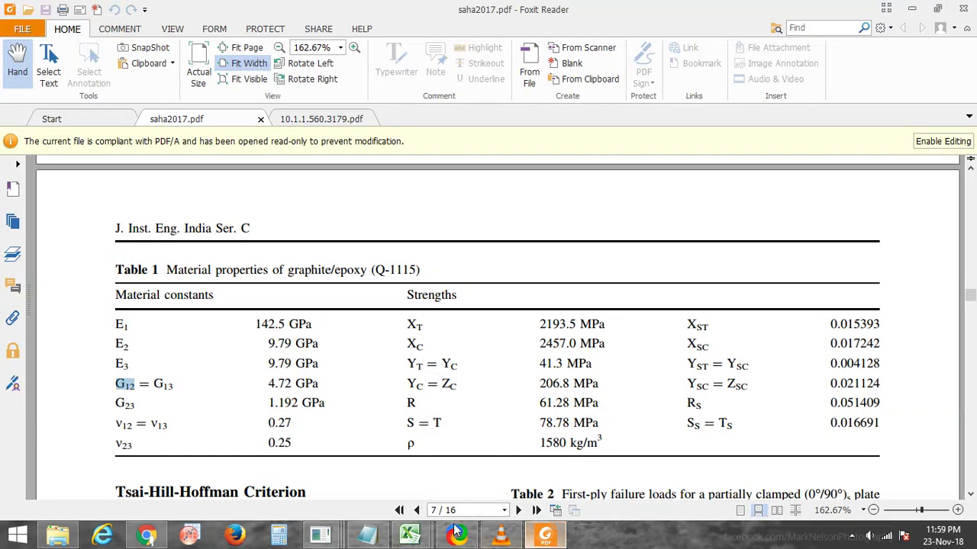
click(313, 119)
scroll(627, 350, down, 3)
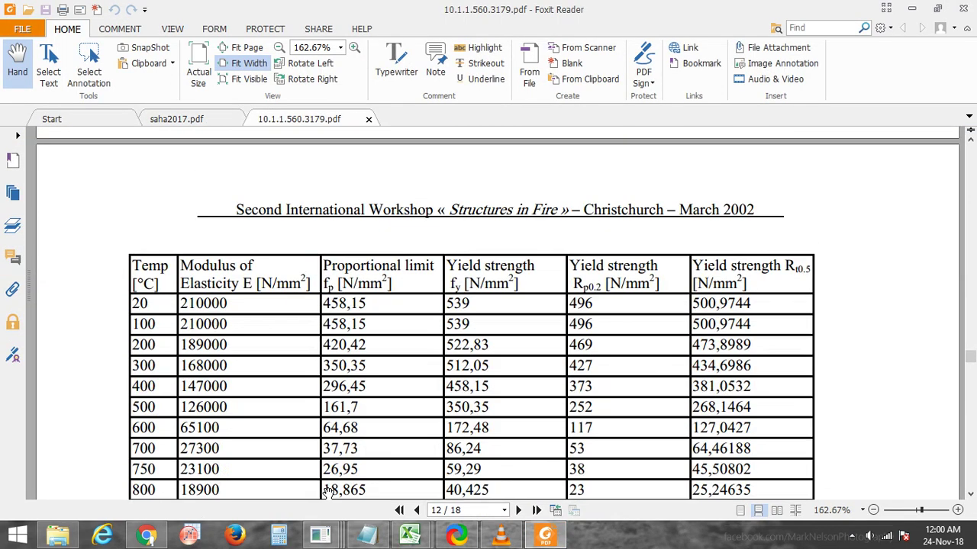
click(147, 535)
In the Sci-Hub paper, find Figure 3 and mark the caption's density ρ = 1380 kg/m³
click(287, 11)
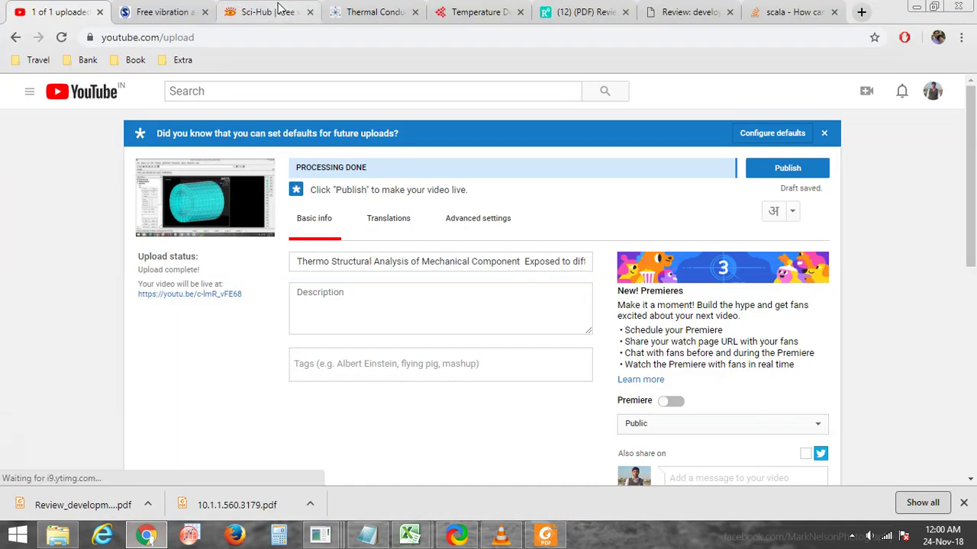
scroll(527, 297, down, 15)
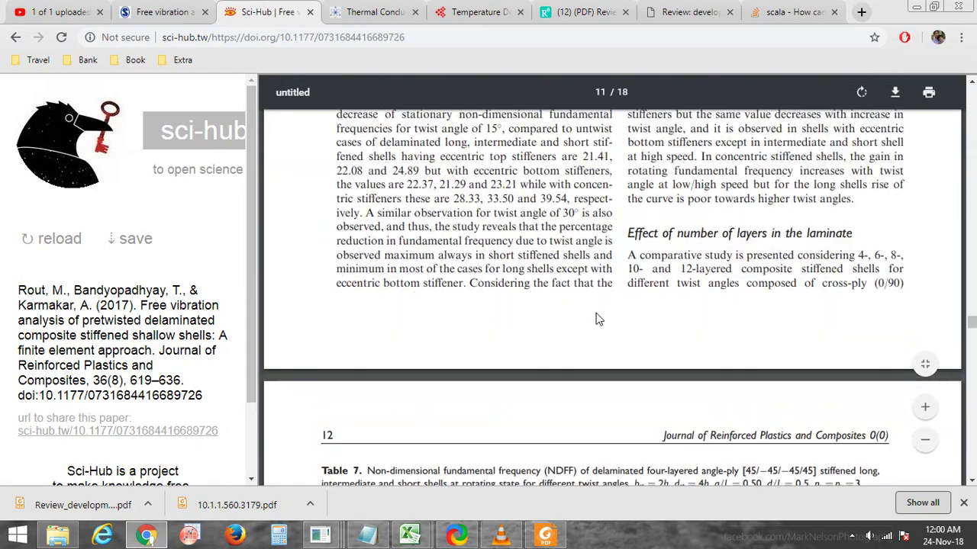
scroll(592, 305, down, 15)
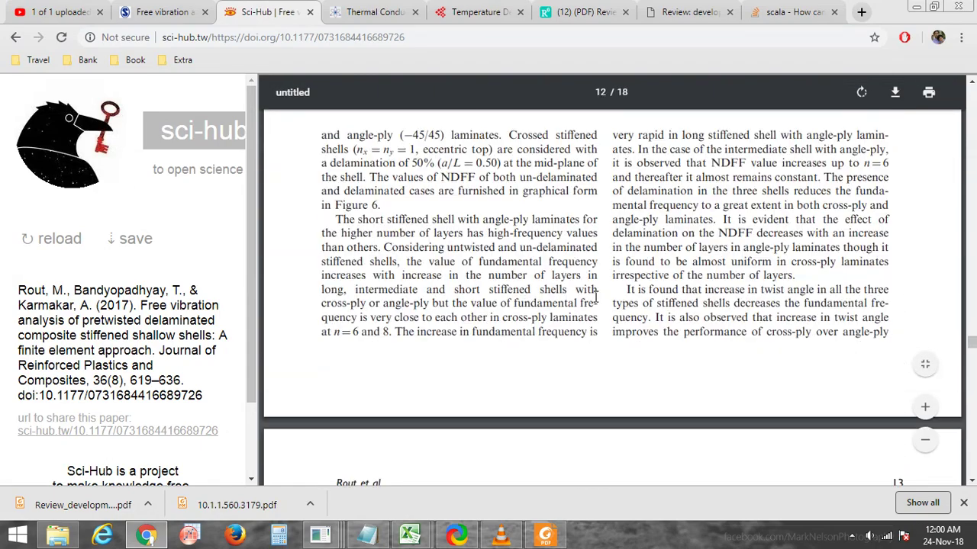
scroll(595, 297, down, 15)
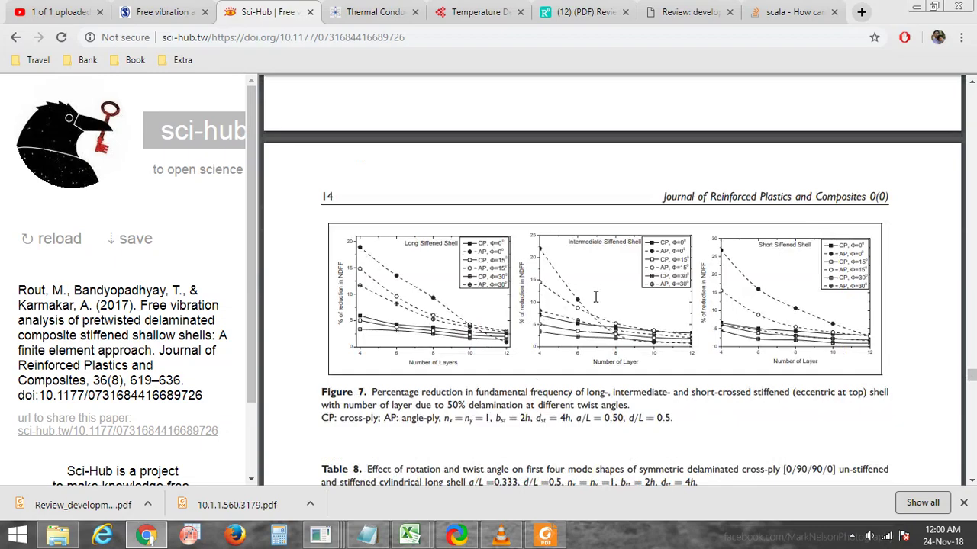
scroll(595, 297, up, 15)
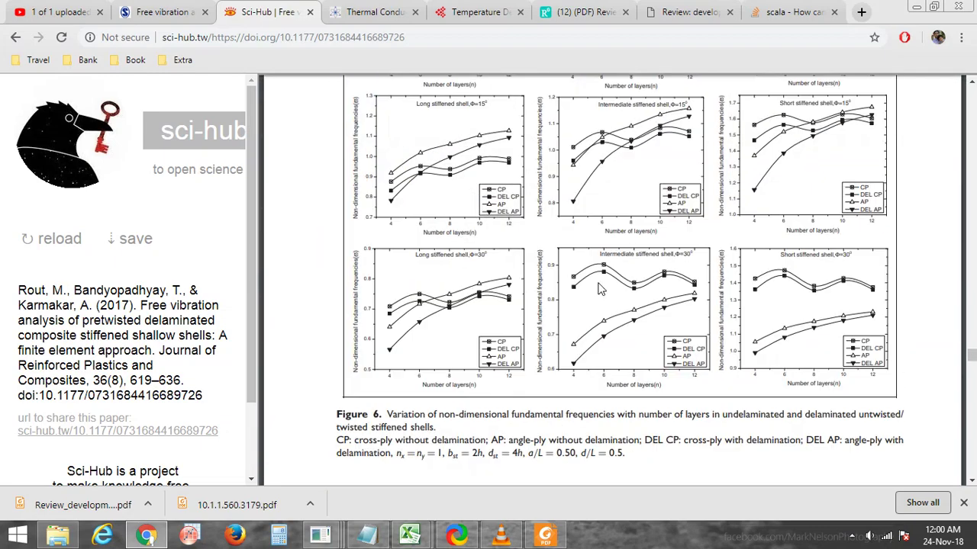
scroll(600, 289, up, 10)
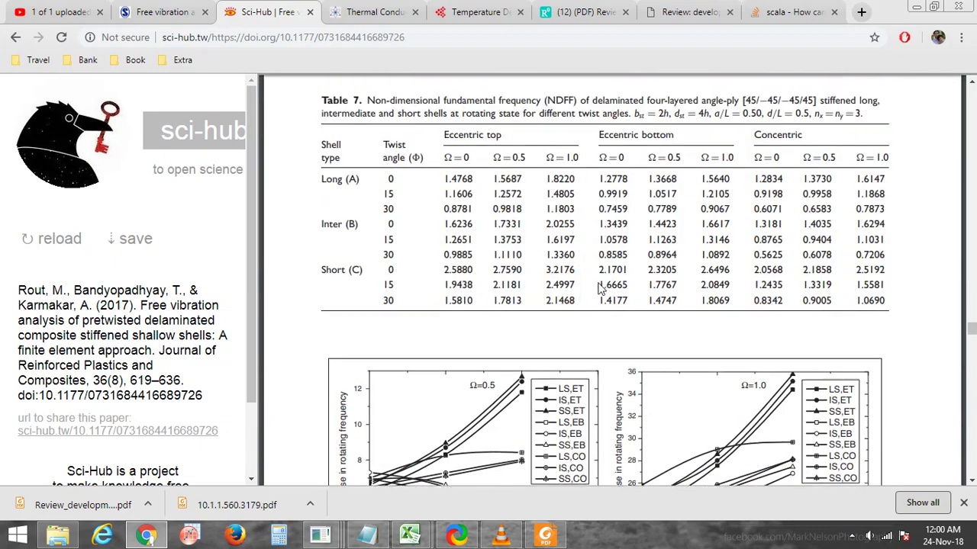
scroll(672, 299, up, 10)
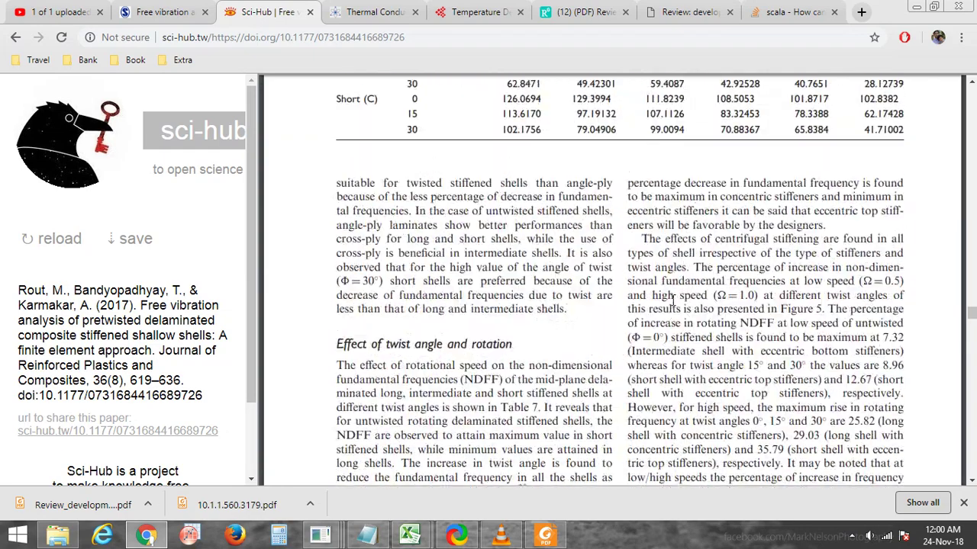
scroll(673, 299, up, 4)
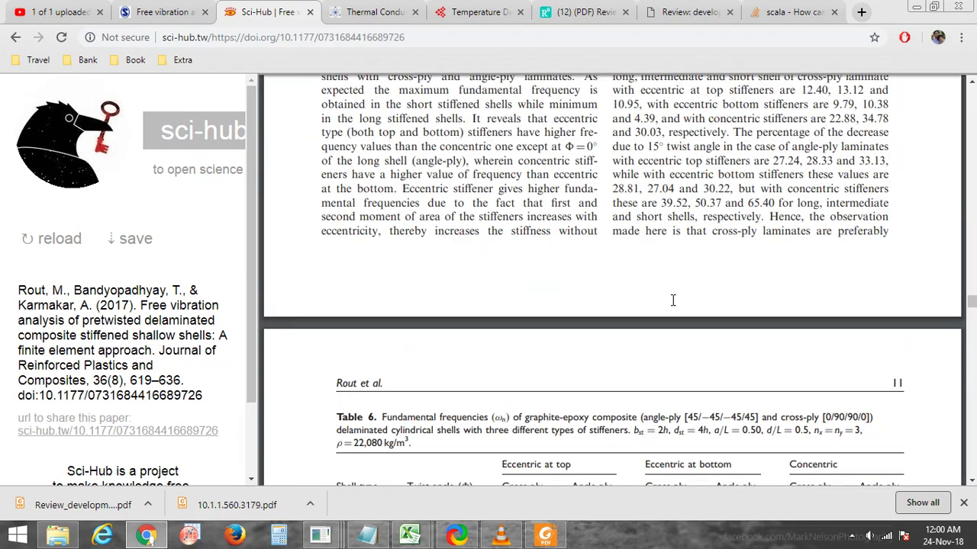
scroll(617, 333, down, 3)
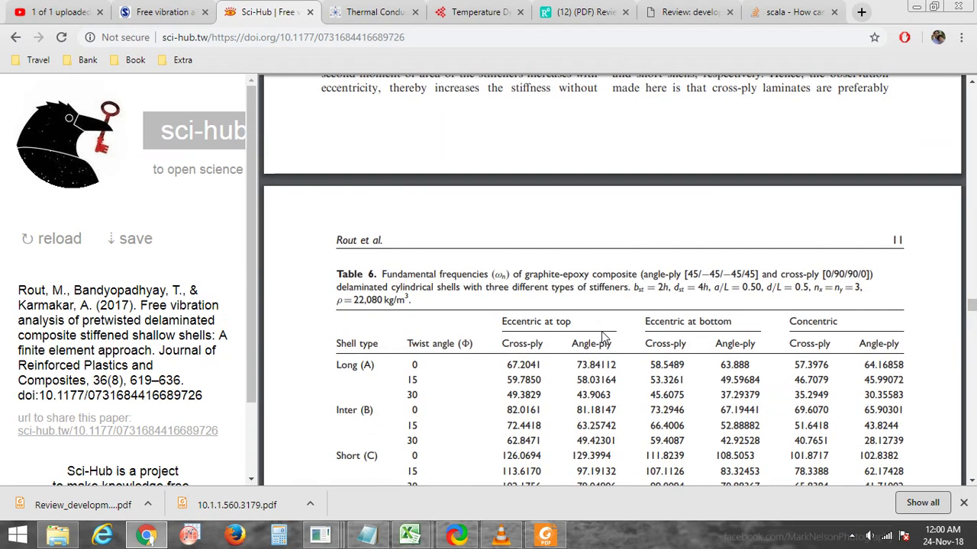
scroll(614, 318, up, 15)
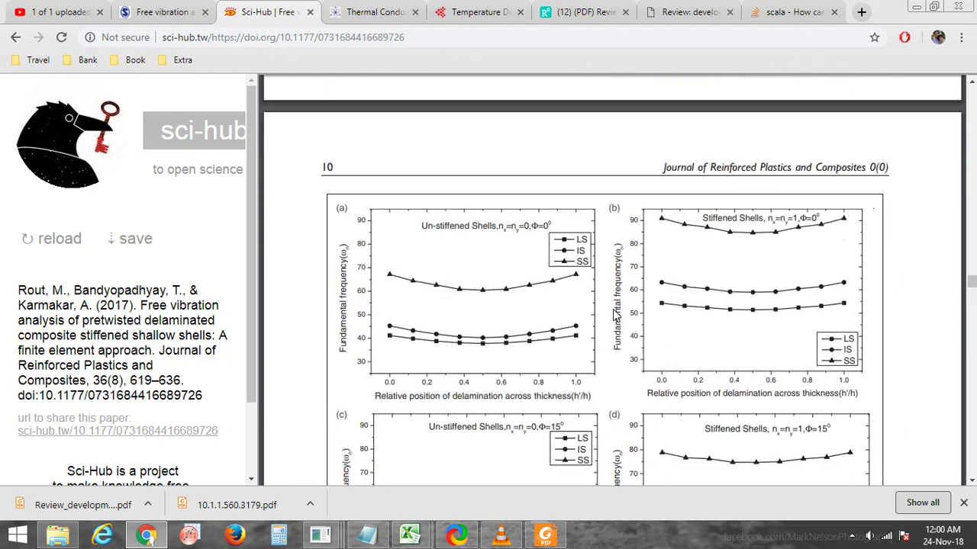
scroll(612, 309, up, 5)
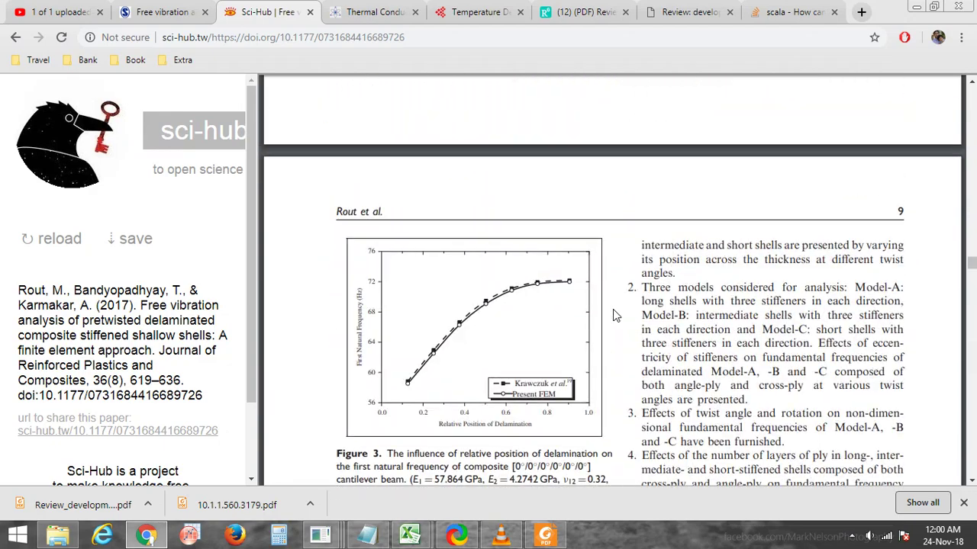
scroll(612, 309, down, 3)
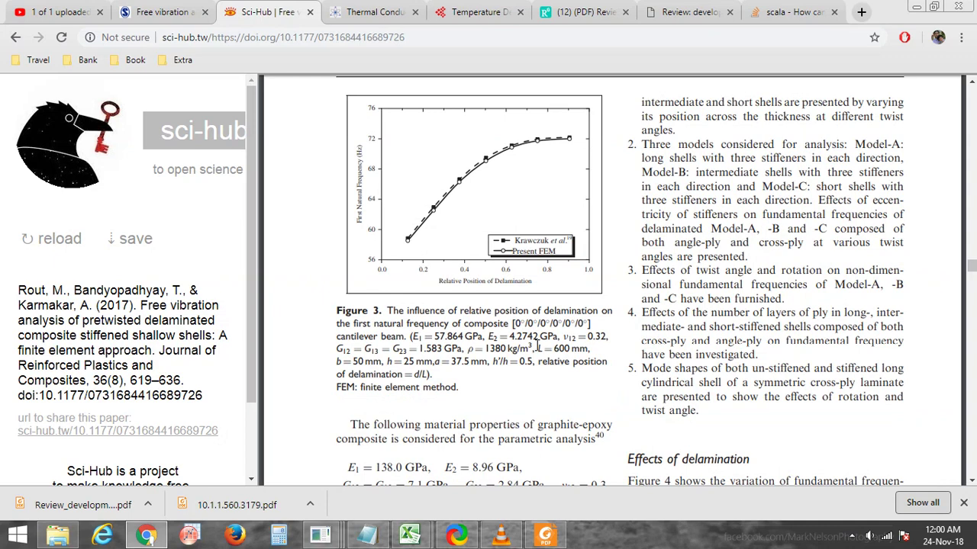
scroll(537, 346, up, 1)
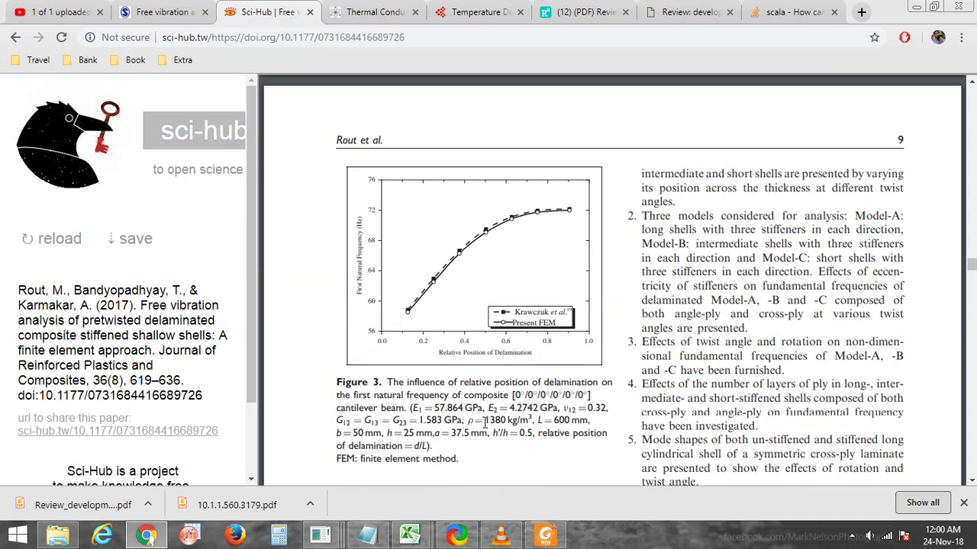
drag(487, 420, 504, 421)
click(545, 536)
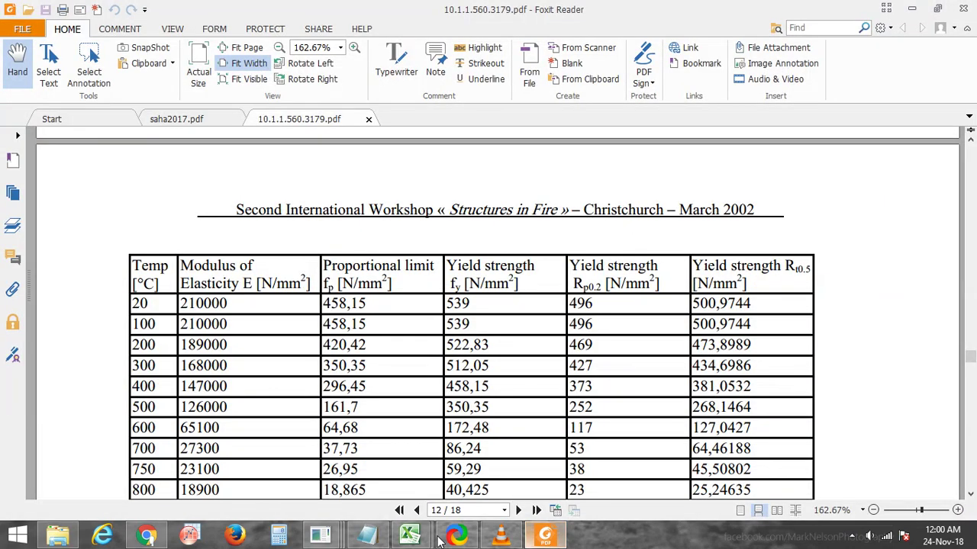
Give material 1 a density of 1380 and close the material model window
mouse_move(322, 536)
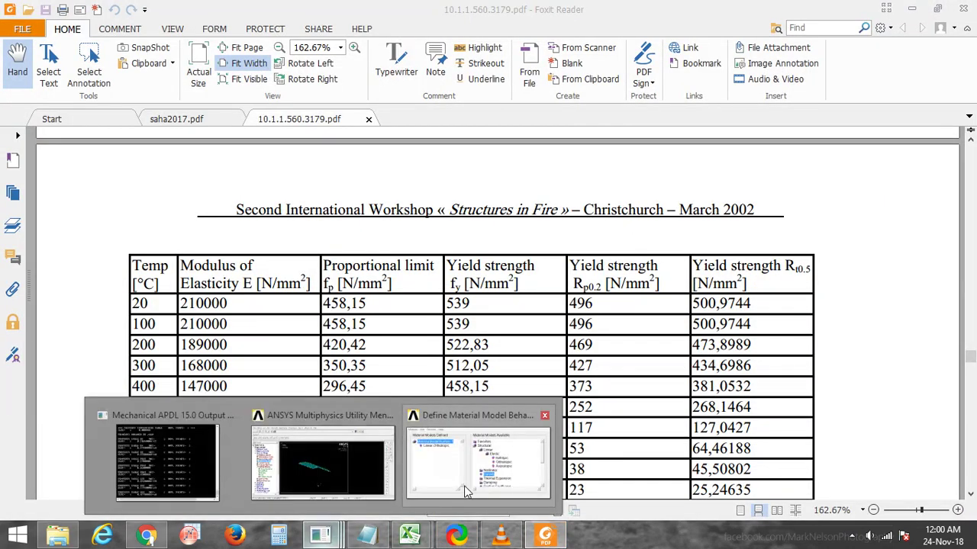
click(470, 467)
click(478, 311)
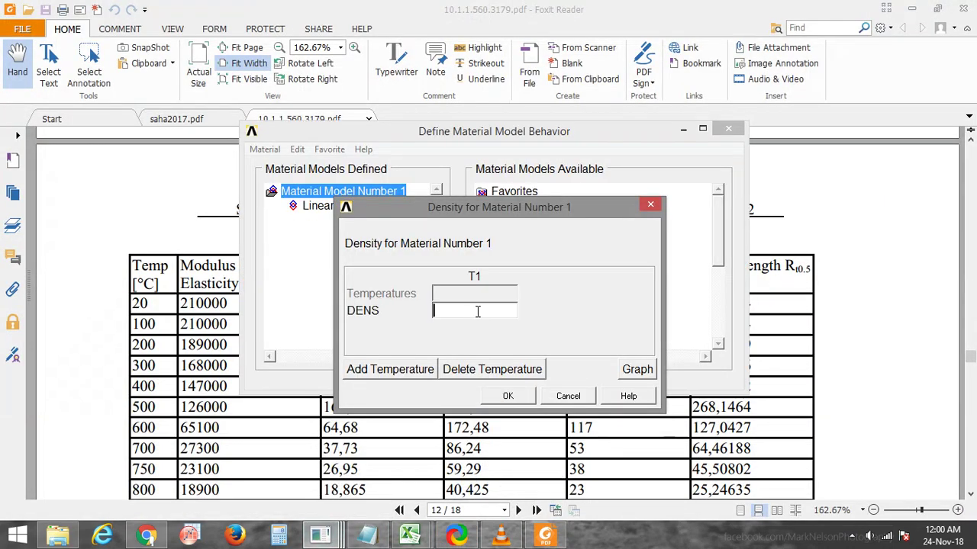
text(1380)
click(509, 396)
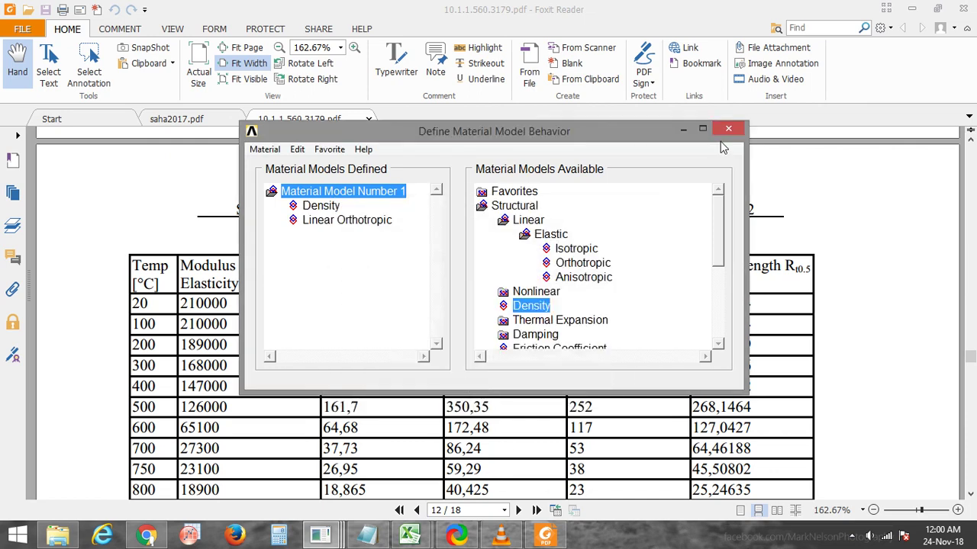
click(727, 129)
click(376, 427)
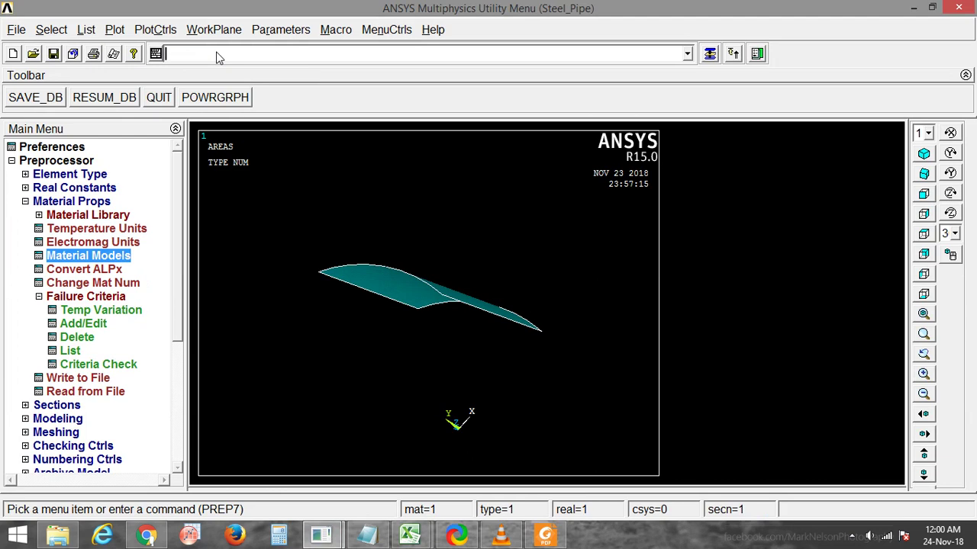
Run /units,si after correcting the misspelled units command
text(/)
text(unl)
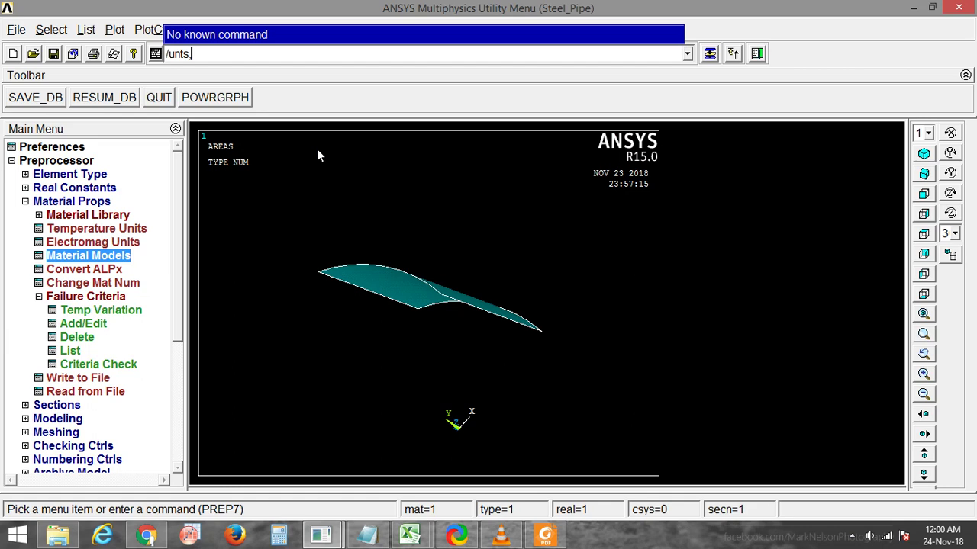
text(,)
click(544, 536)
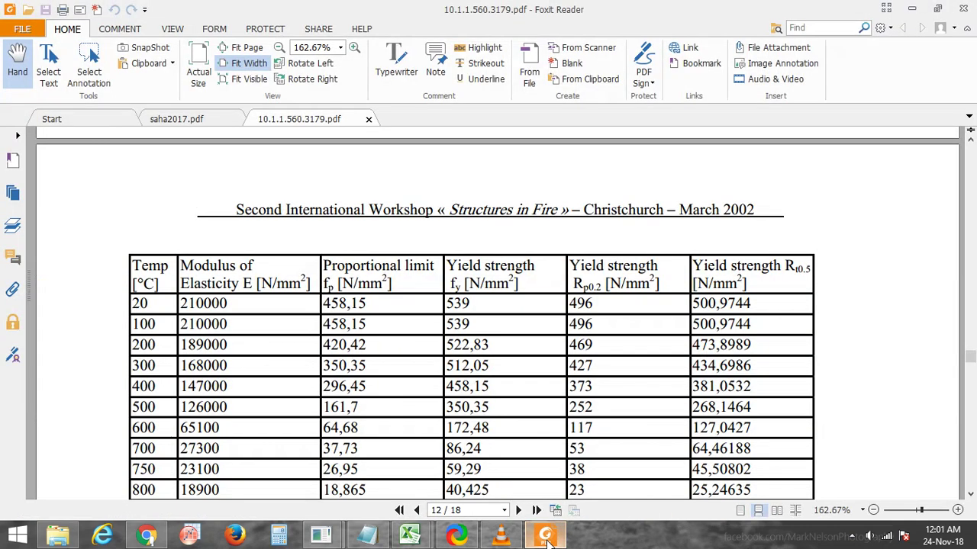
click(545, 536)
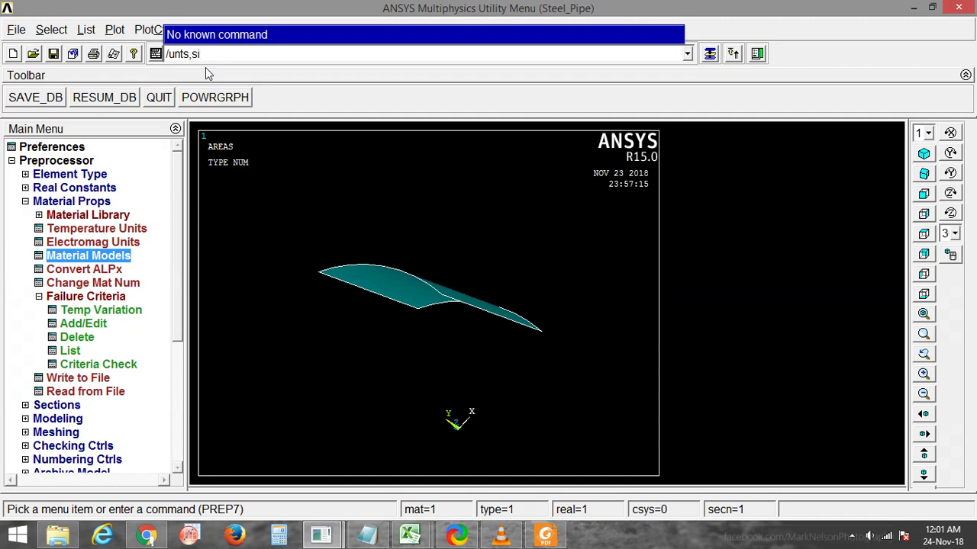
double_click(183, 54)
click(182, 55)
text(i)
key(Return)
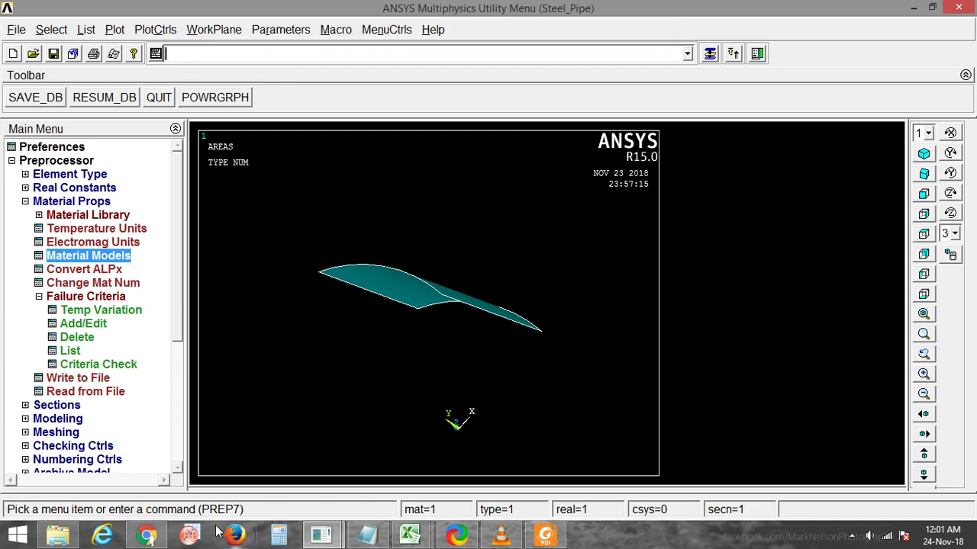
Check the Output Window listing for the SI units confirmation, then return to ANSYS
mouse_move(322, 538)
click(245, 461)
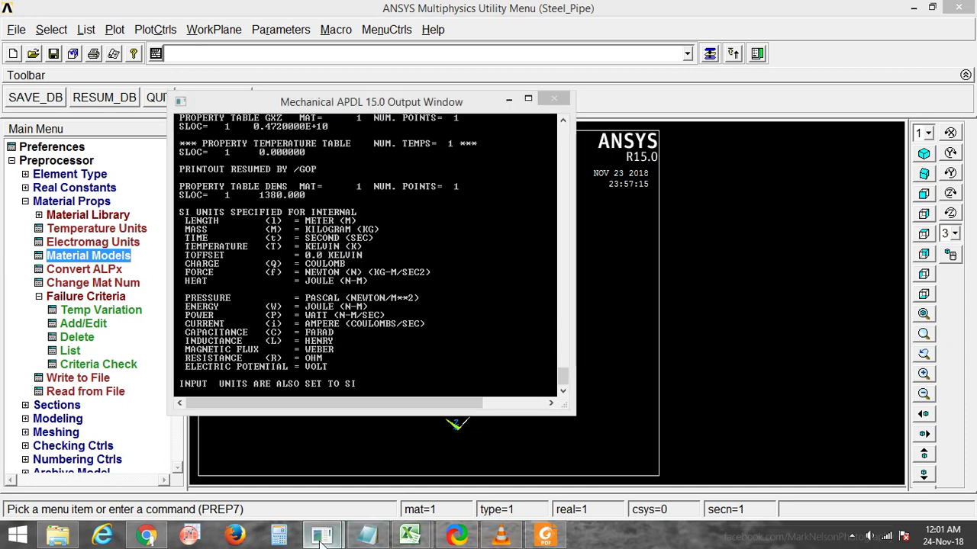
mouse_move(320, 539)
click(408, 473)
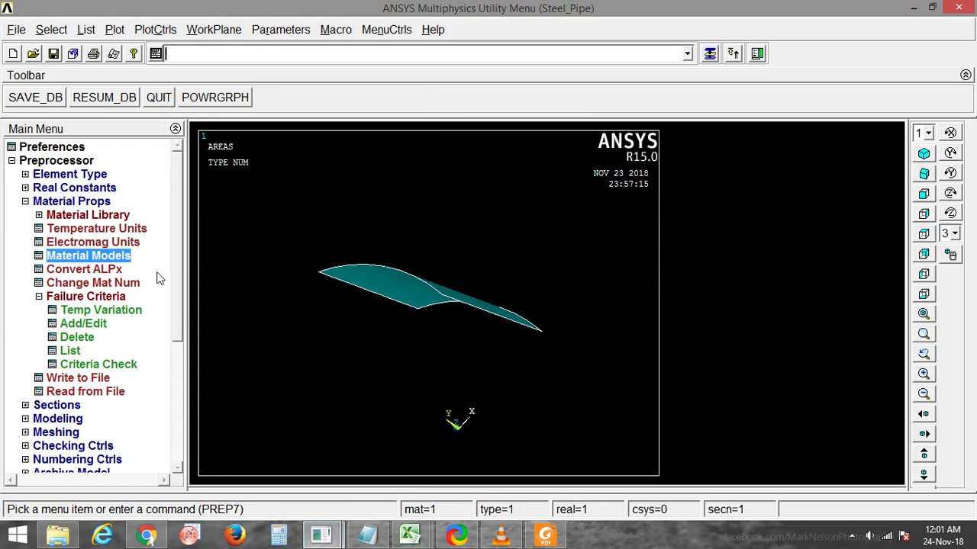
In the shell lay-up editor, set layer 1 to thickness 0.5 at -45°
click(61, 406)
click(99, 283)
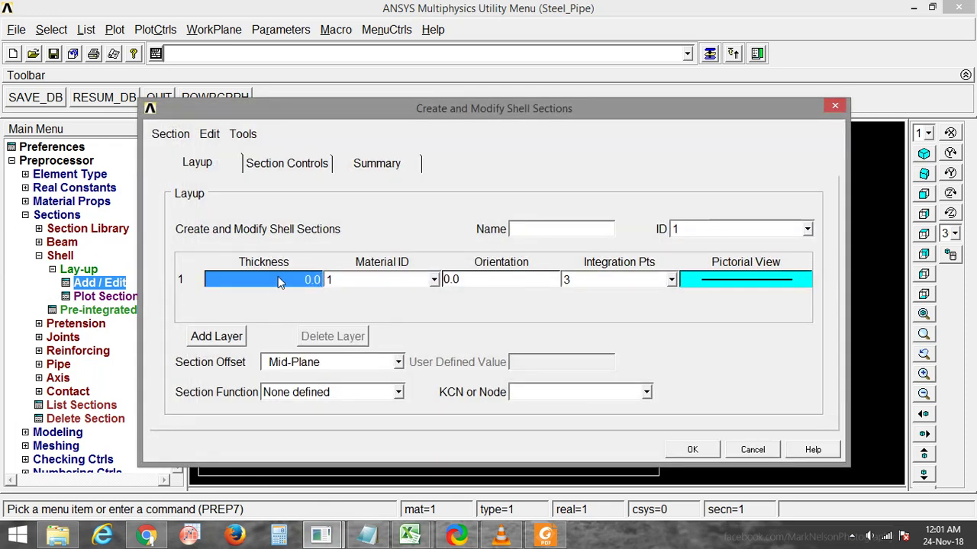
click(277, 280)
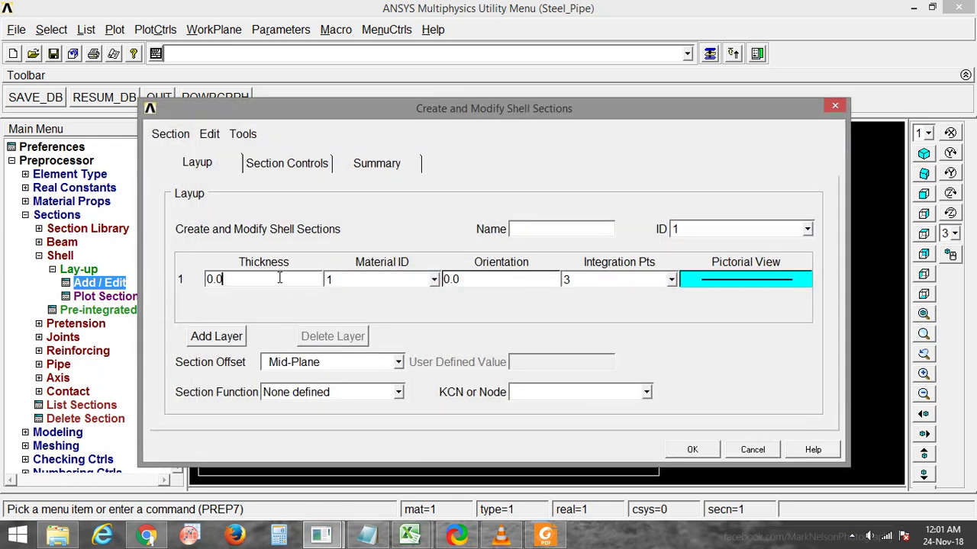
double_click(284, 276)
text(.5)
click(349, 282)
click(489, 280)
click(510, 282)
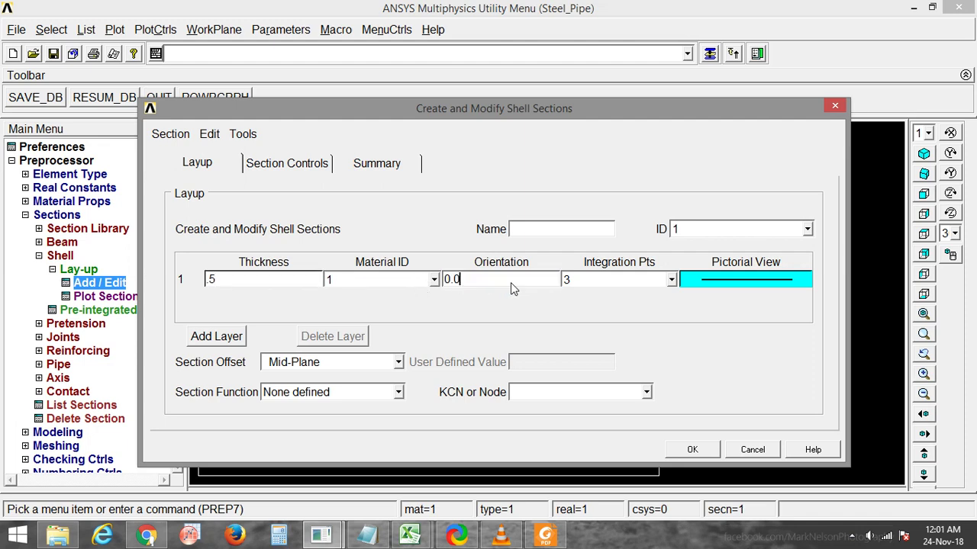
double_click(462, 279)
key(BackSpace)
text(-45)
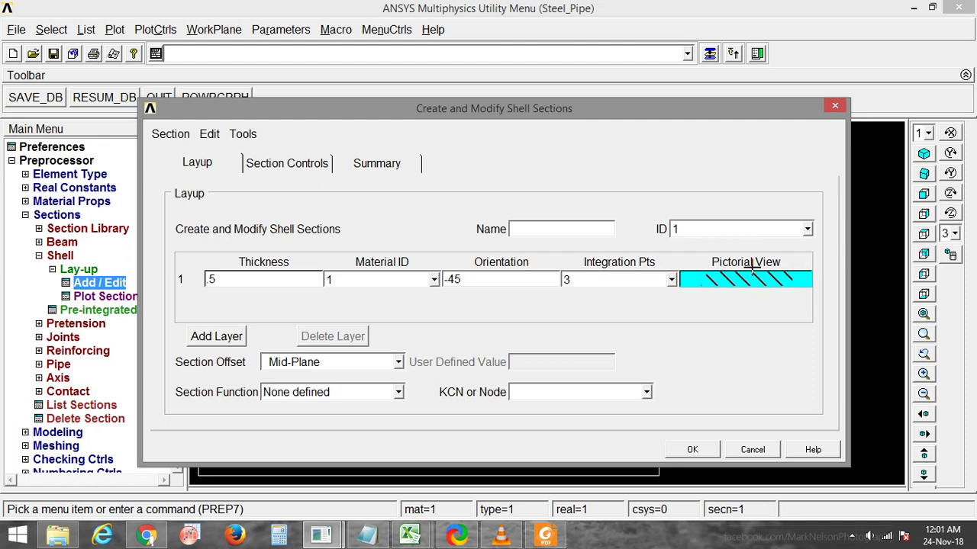
Add layer 2 at 0.5 thick, 45°, and layer 3 at -45°
click(214, 340)
click(239, 281)
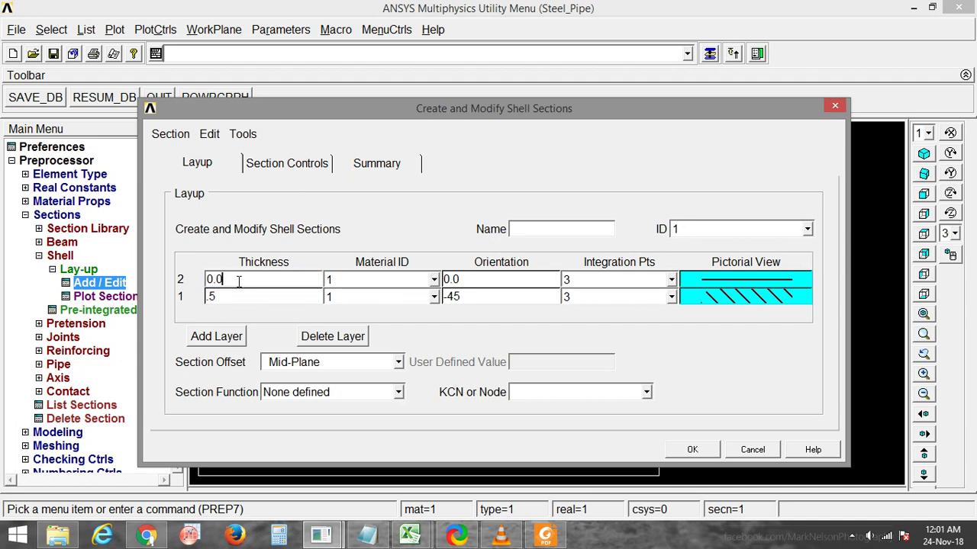
drag(223, 280, 217, 280)
text(5)
click(534, 280)
click(532, 281)
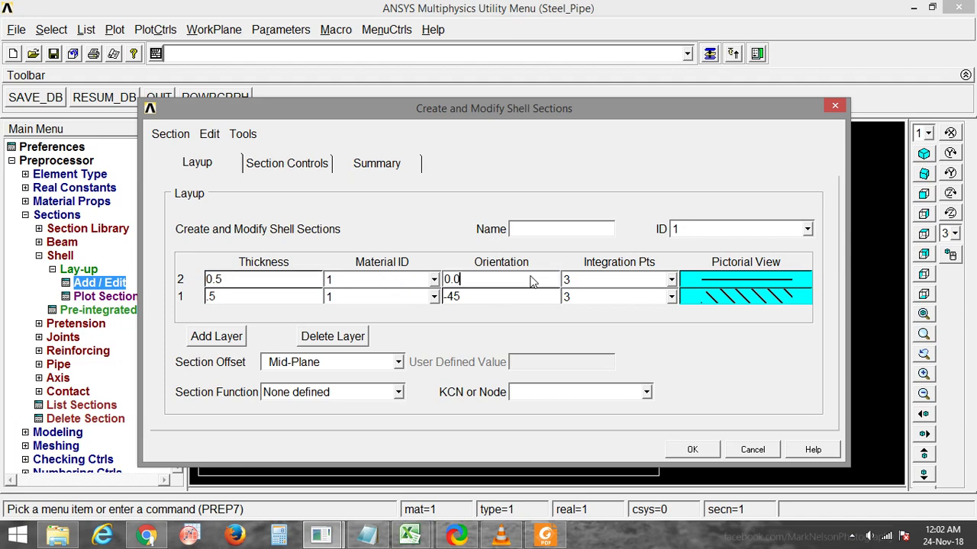
drag(487, 280, 444, 280)
text(45)
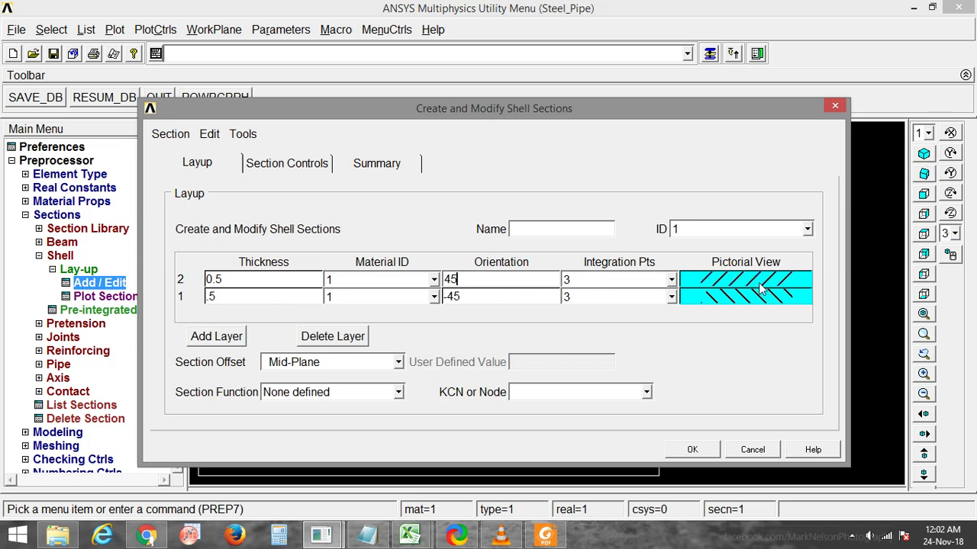
click(220, 335)
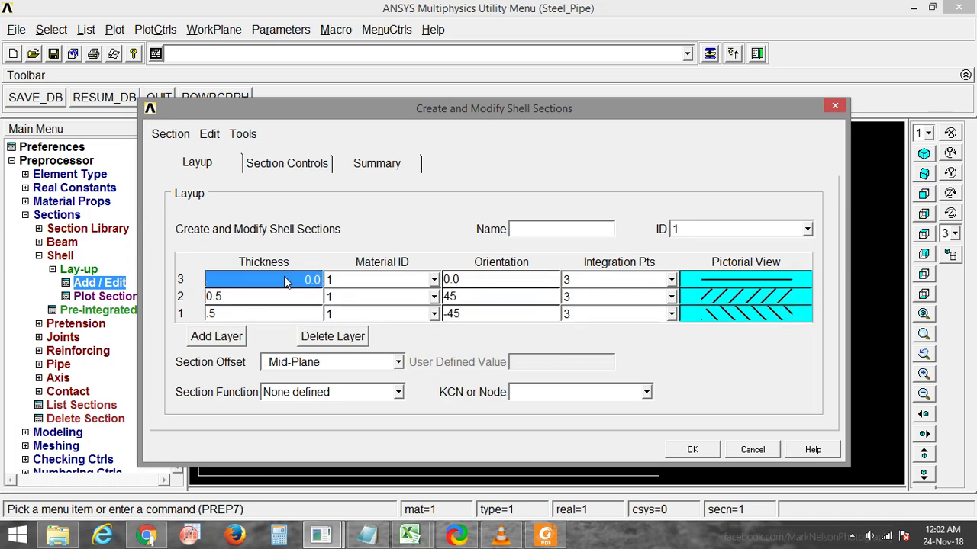
click(283, 278)
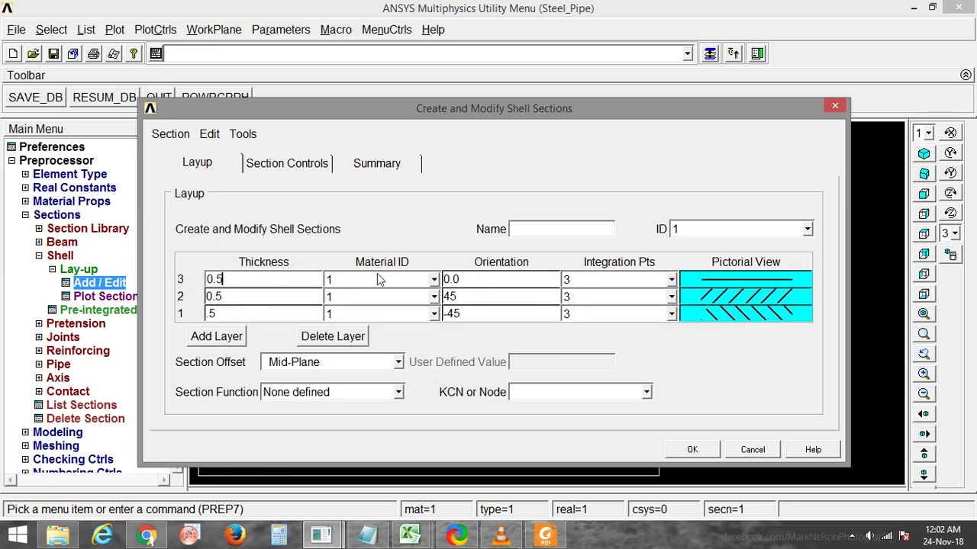
click(479, 278)
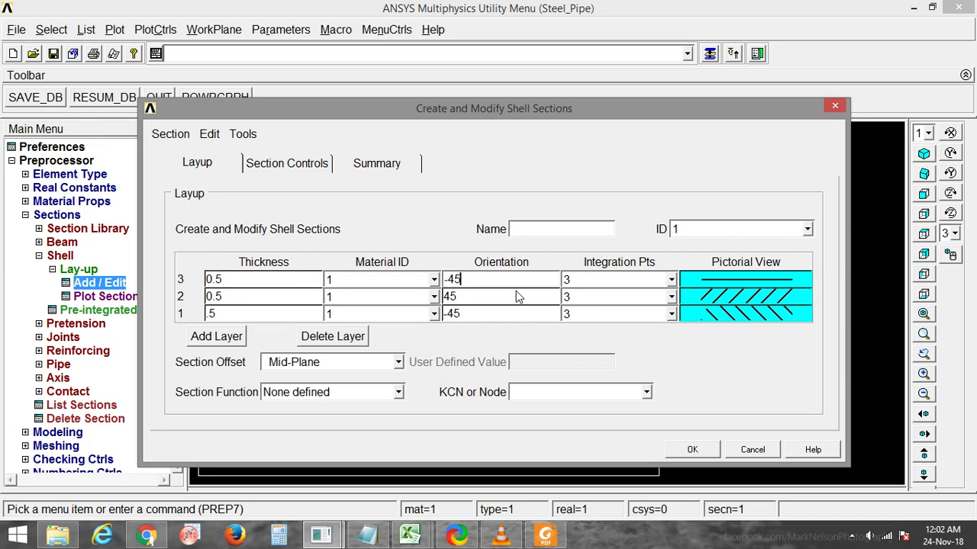
key(Return)
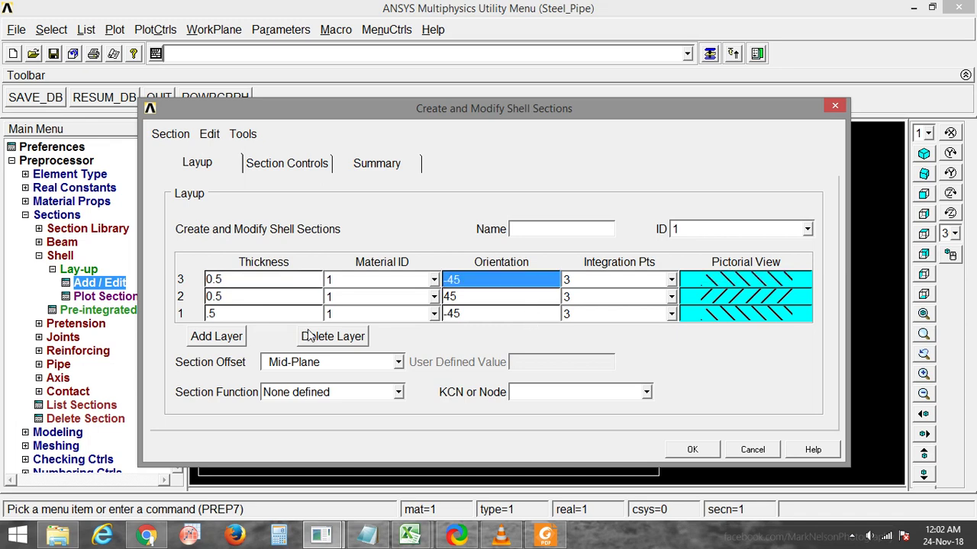
Add layer 4 at 0.5 thick, 45°, and apply the four-layer lay-up
click(218, 335)
click(259, 280)
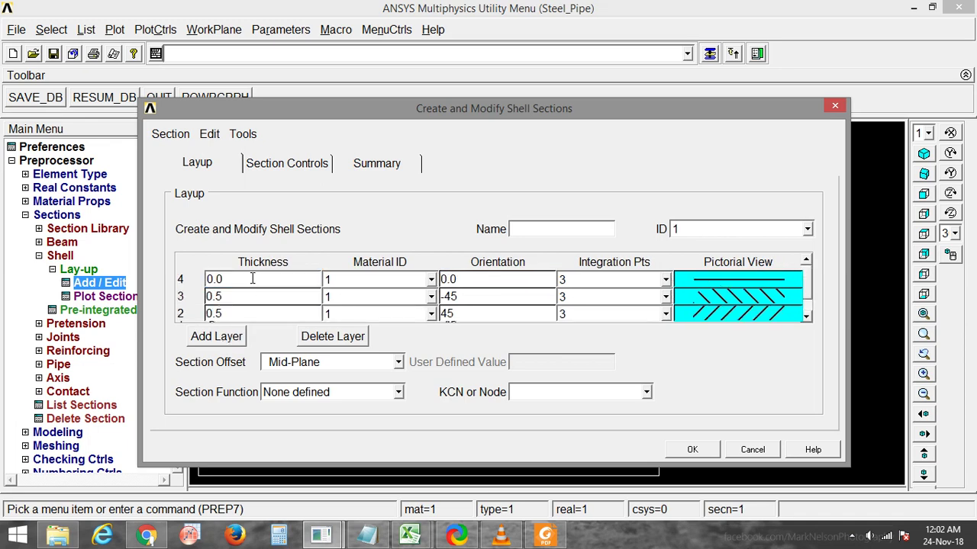
text(.5)
click(480, 279)
click(480, 279)
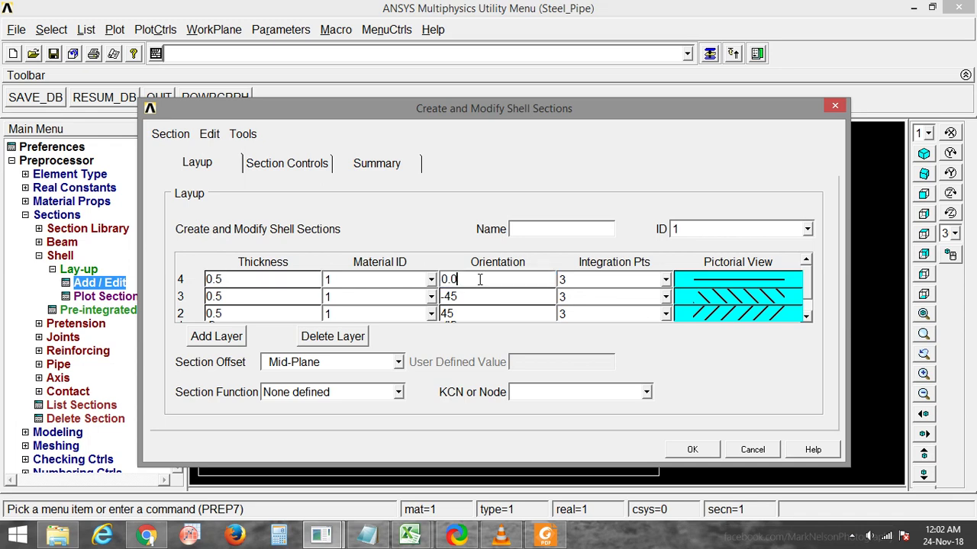
drag(480, 279, 438, 279)
text(45)
key(Return)
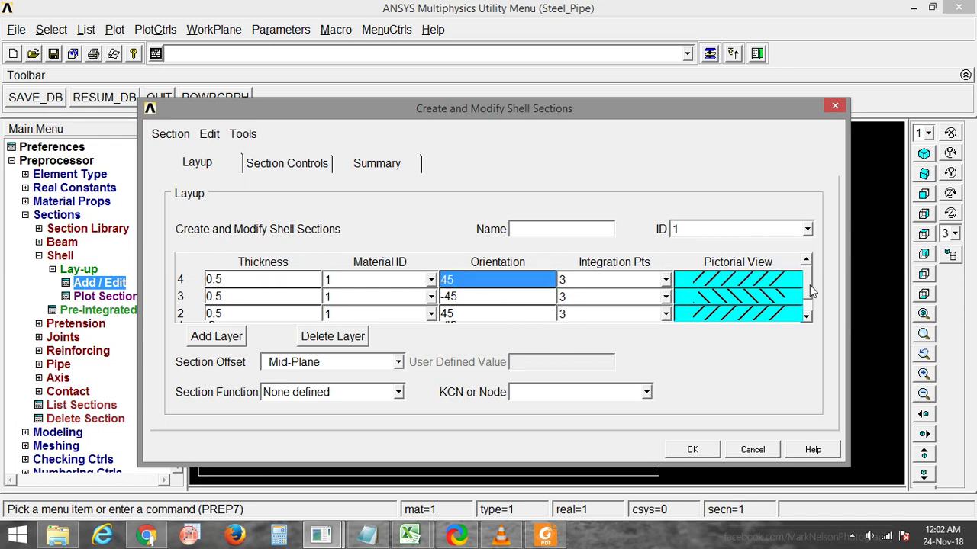
drag(810, 285, 815, 302)
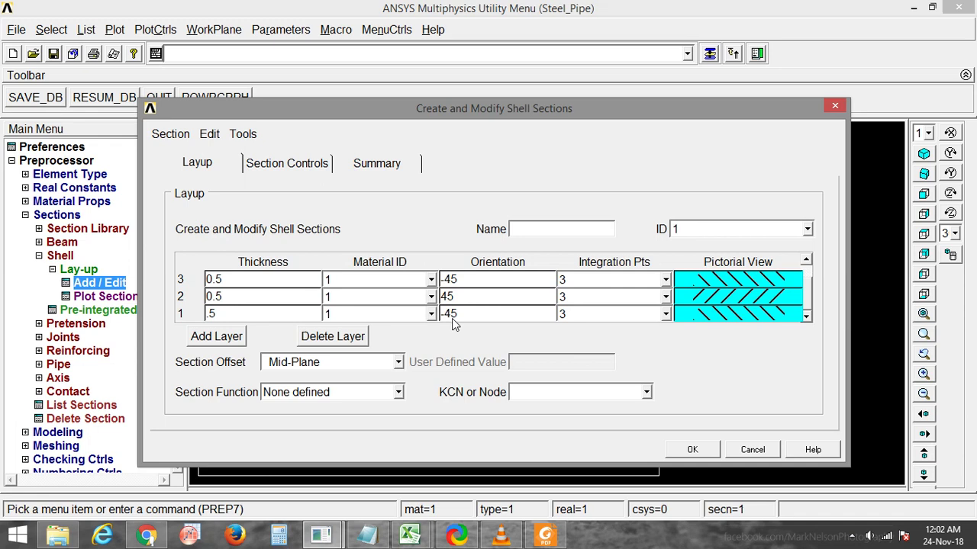
click(692, 449)
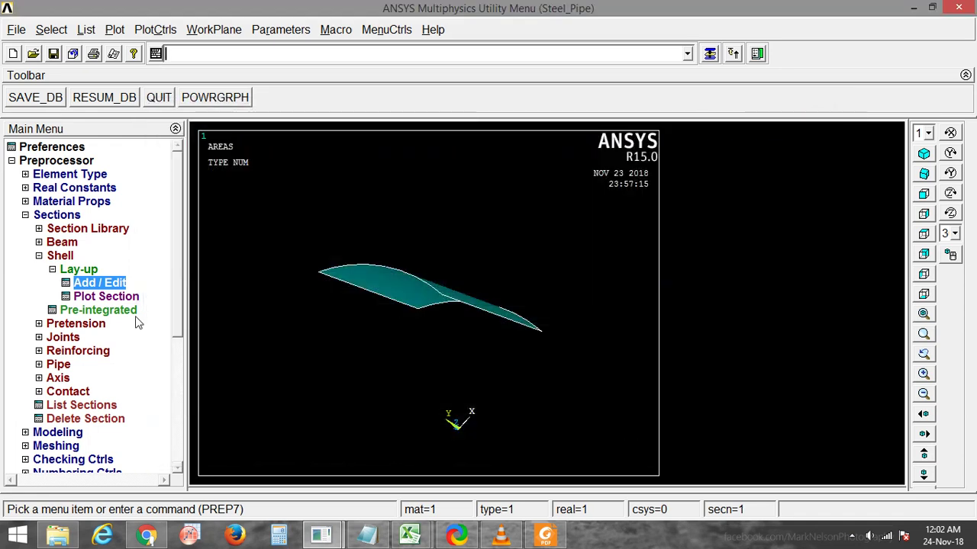
mouse_move(416, 318)
ctrl+right_down()
mouse_move(504, 323)
mouse_move(456, 329)
mouse_move(495, 316)
mouse_move(492, 287)
mouse_move(497, 316)
ctrl+right_up()
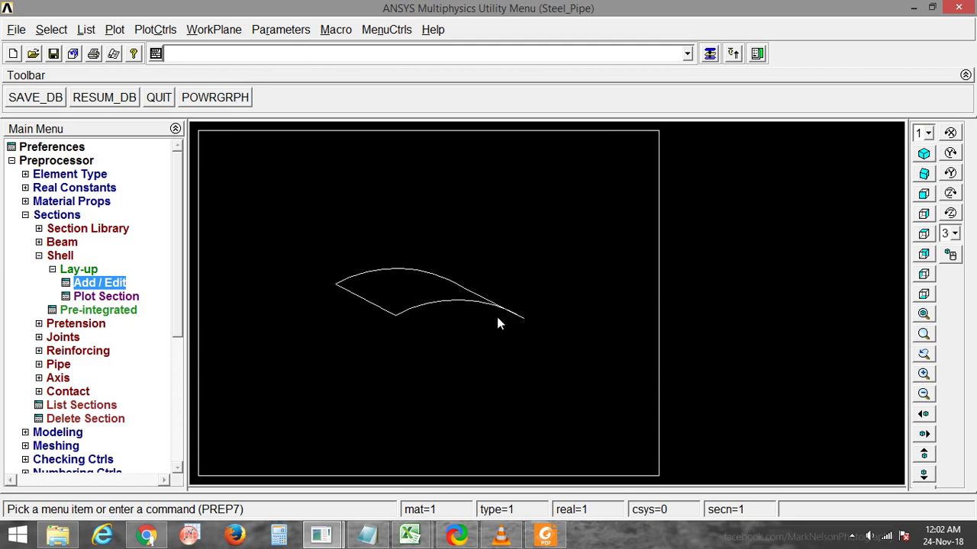
click(105, 298)
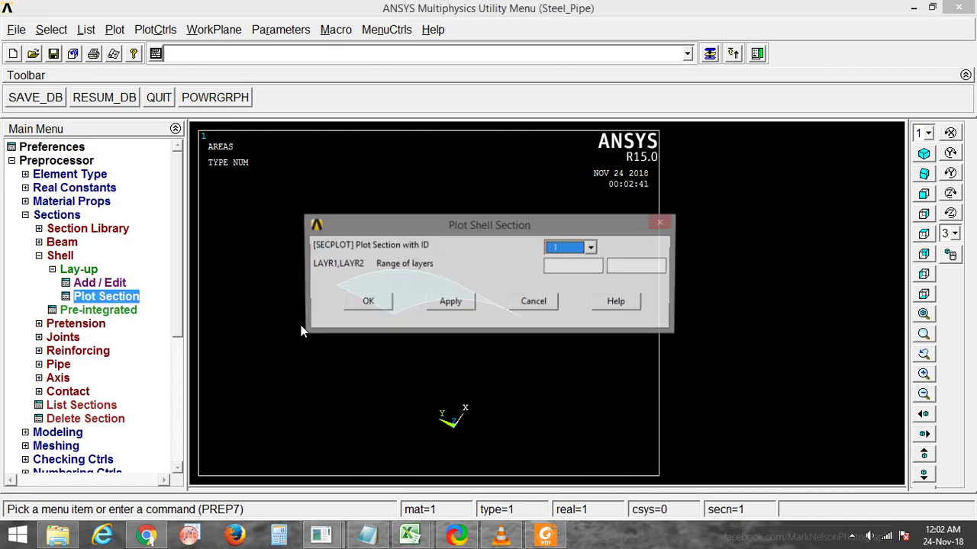
click(373, 305)
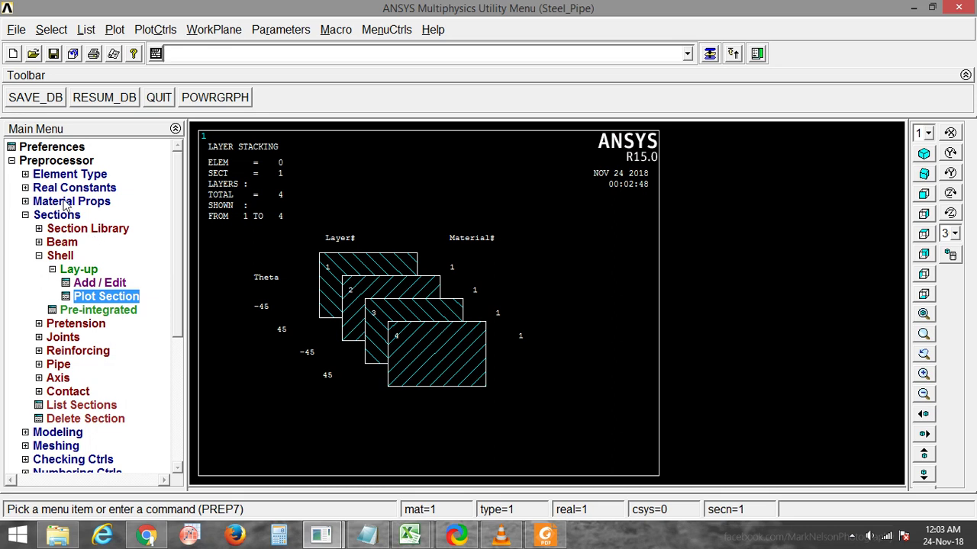
text(alplo)
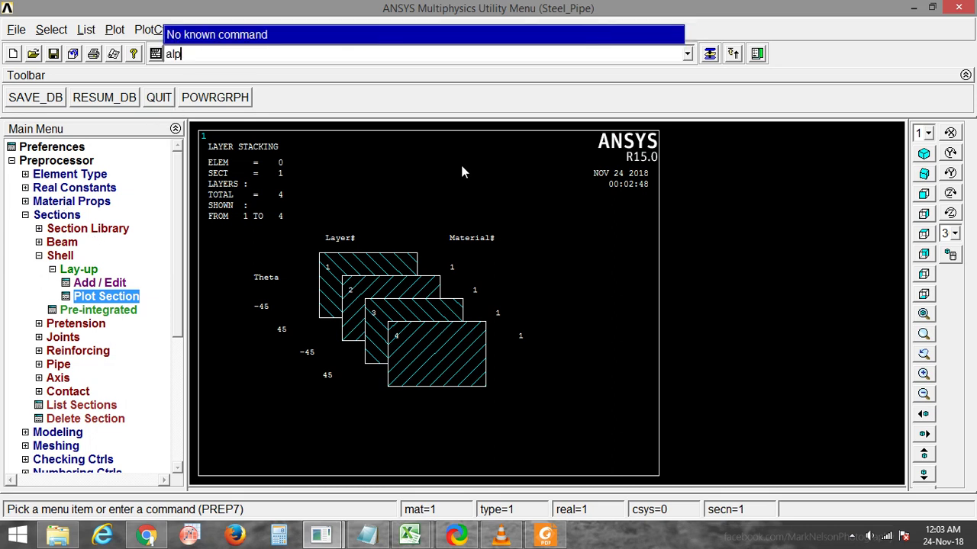
key(BackSpace)
key(BackSpace)
key(BackSpace)
text(aplo)
key(Return)
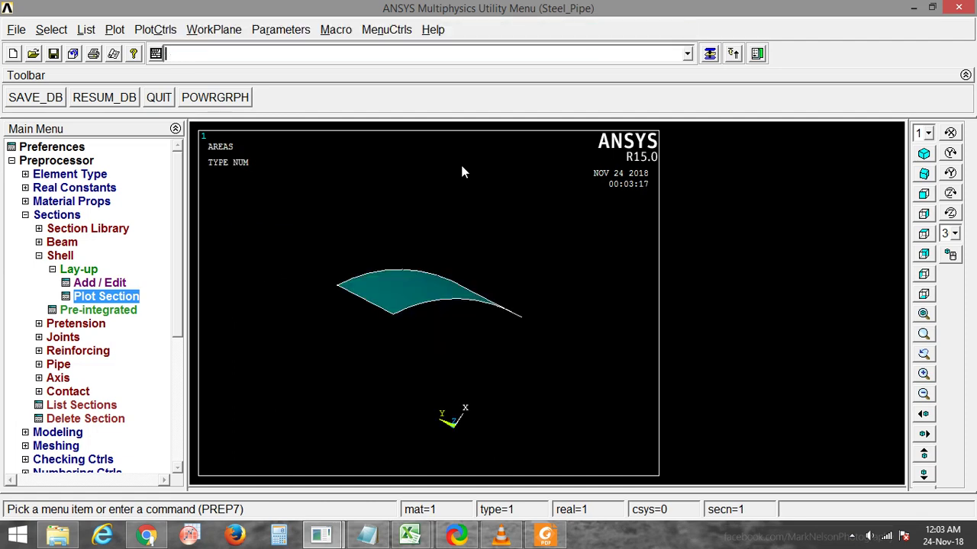
In MeshTool, give the panel's two curved edges 10 divisions
click(56, 447)
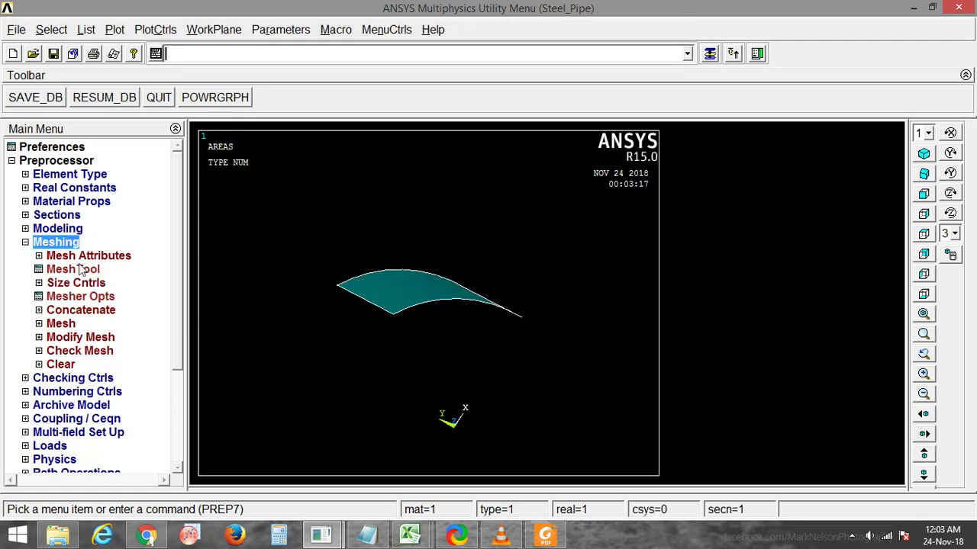
click(80, 270)
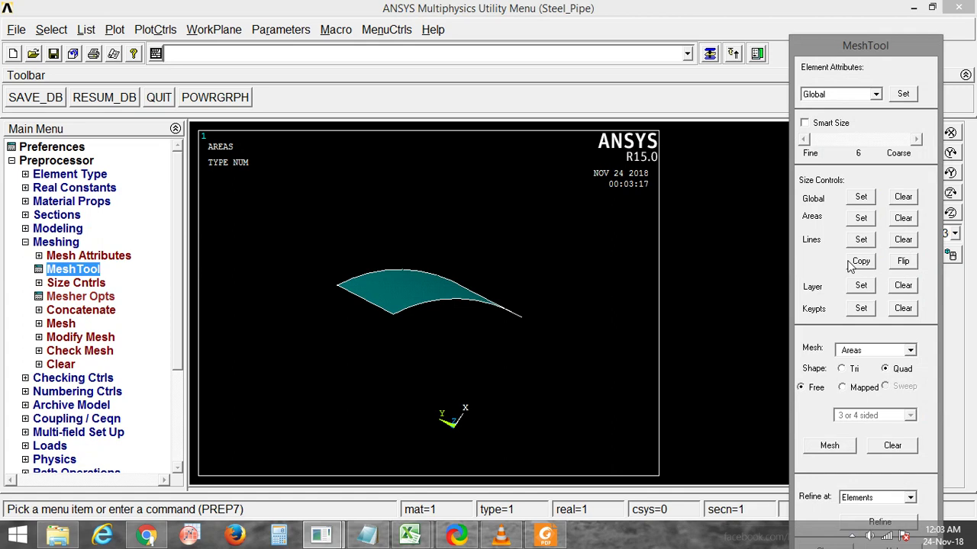
click(861, 240)
ctrl+right_drag(427, 320, 424, 356)
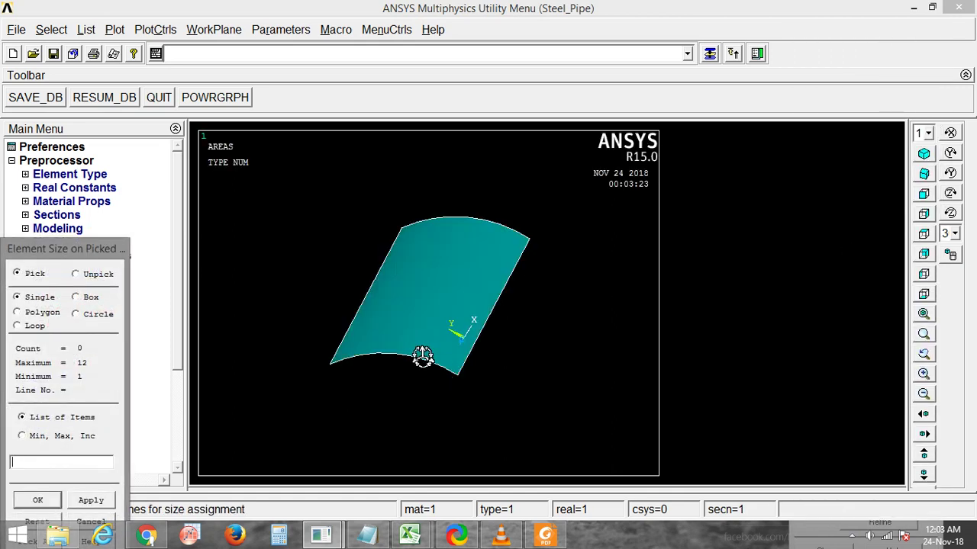
click(415, 364)
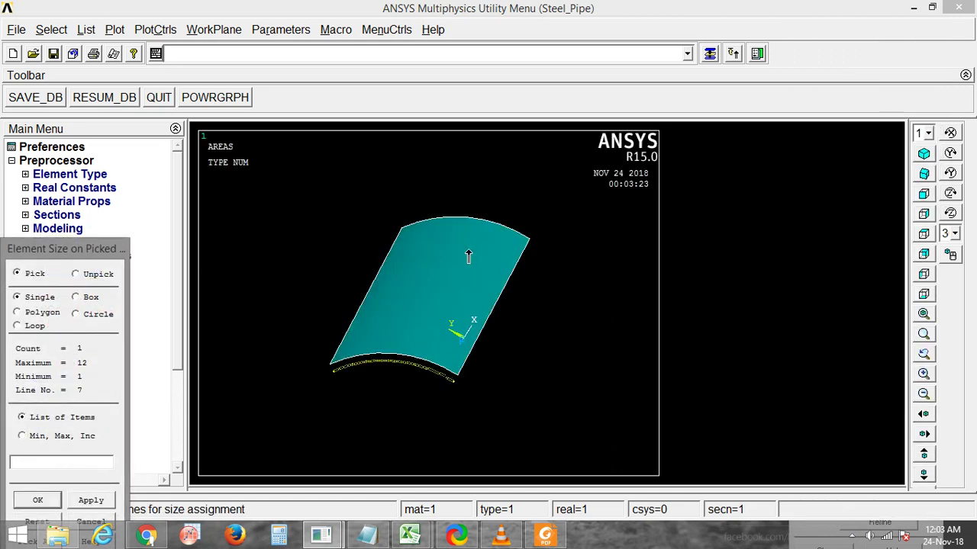
right_click(433, 372)
click(434, 363)
right_click(436, 365)
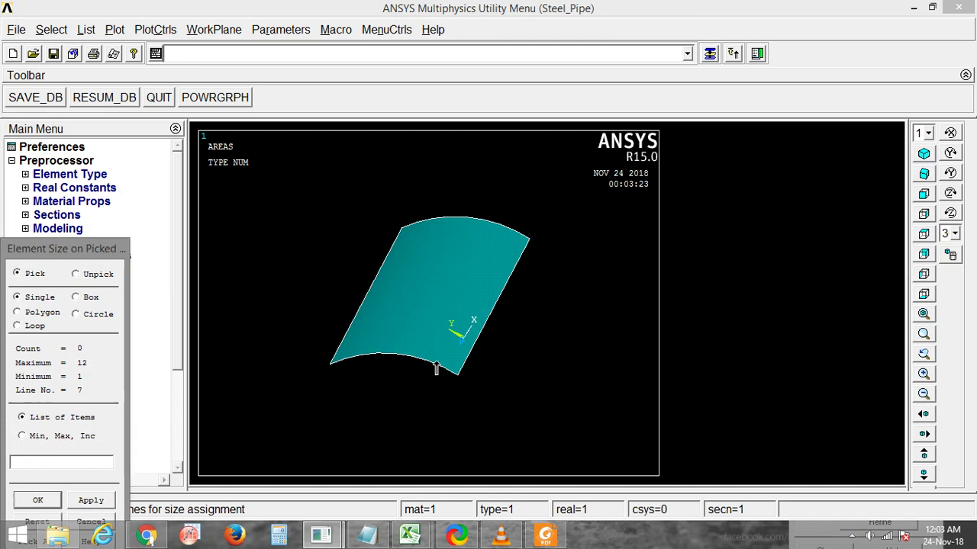
click(443, 369)
click(477, 225)
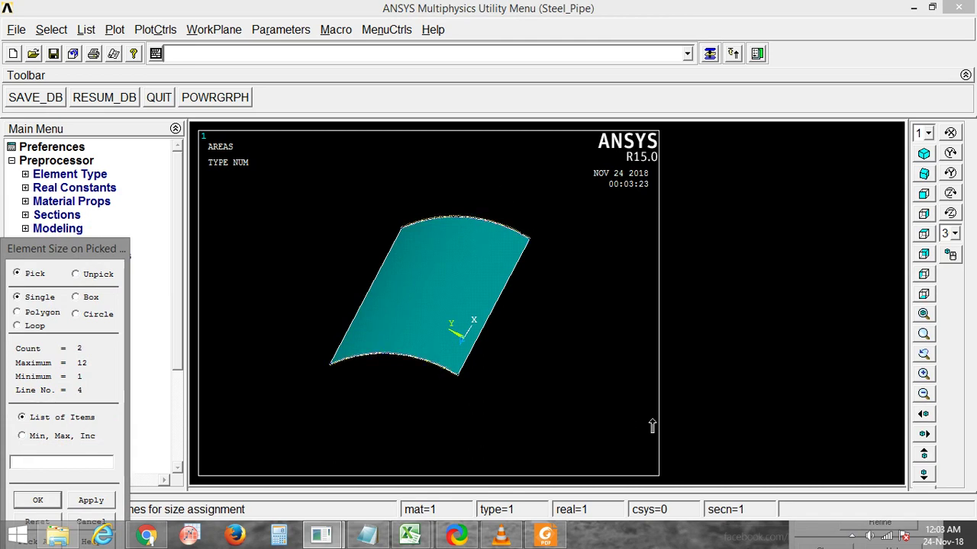
middle_click(590, 356)
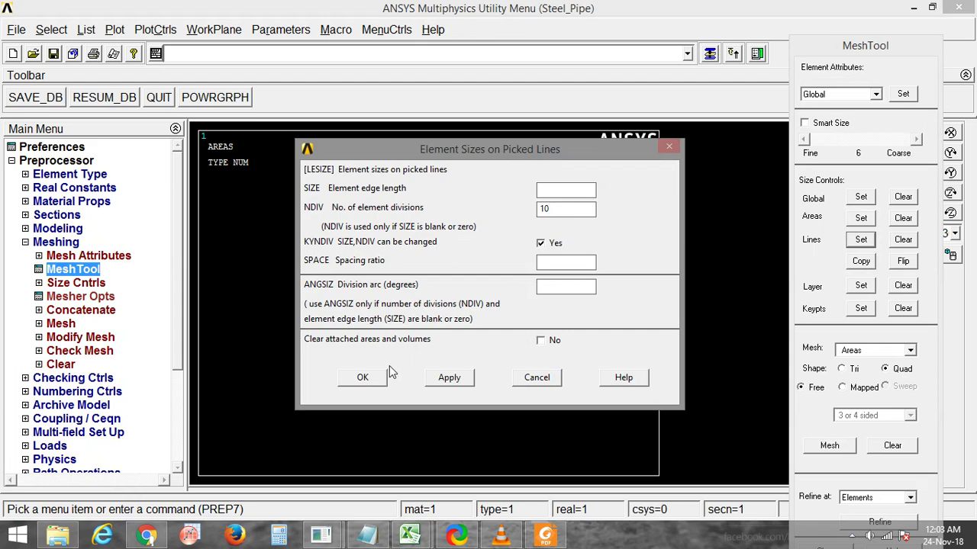
click(448, 378)
Give the left and right straight edges 20 divisions
click(519, 313)
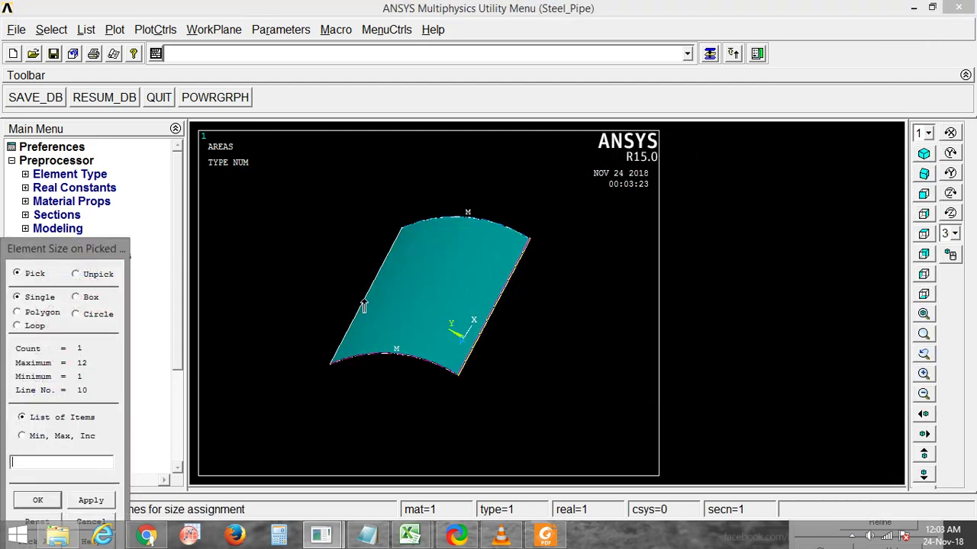
click(364, 307)
middle_click(497, 390)
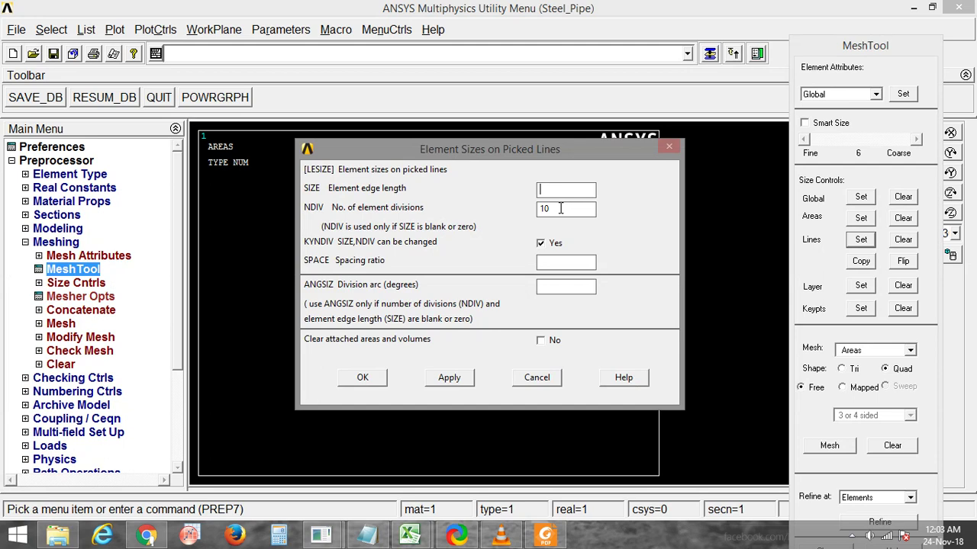
drag(561, 209, 534, 209)
text(20)
click(362, 377)
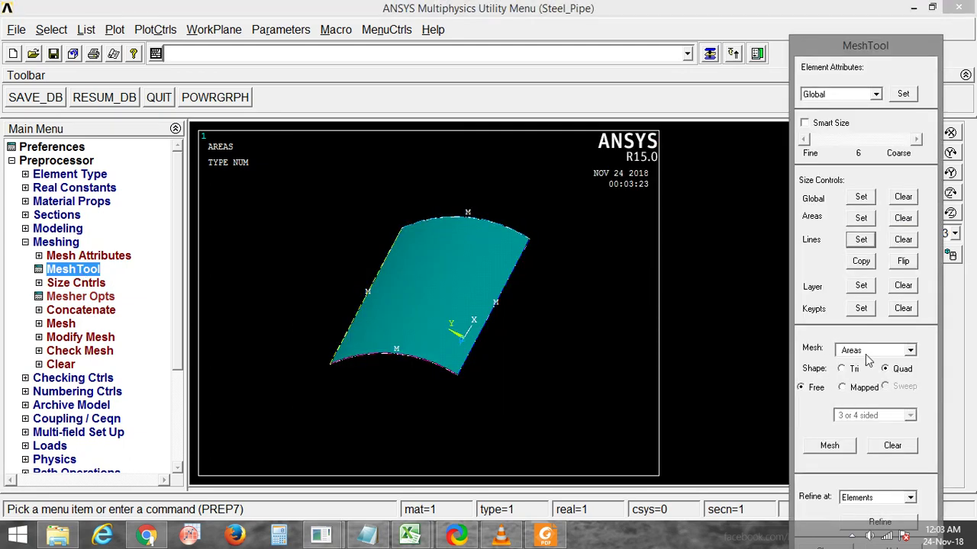
Mesh the panel area with mapped quad elements and rotate to inspect the mesh
click(867, 352)
click(862, 360)
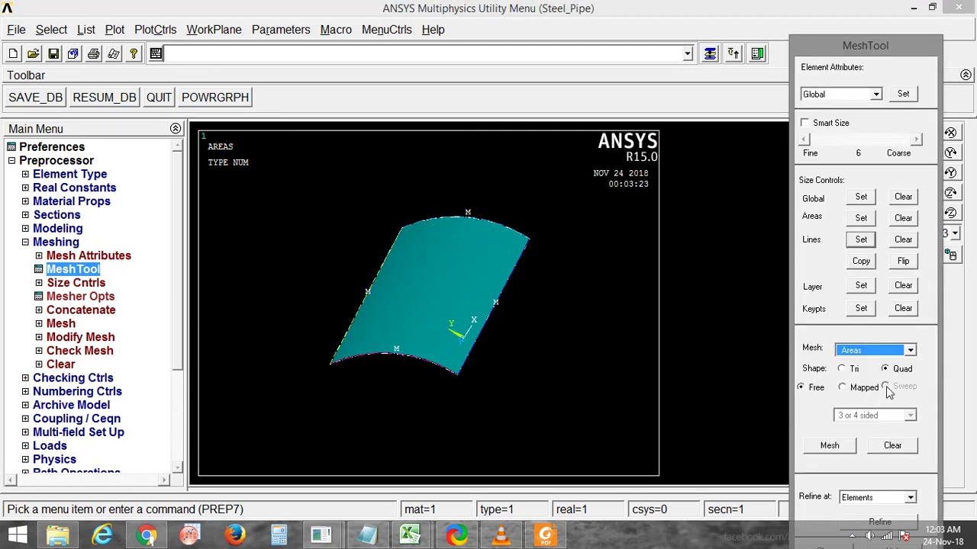
click(865, 388)
click(829, 445)
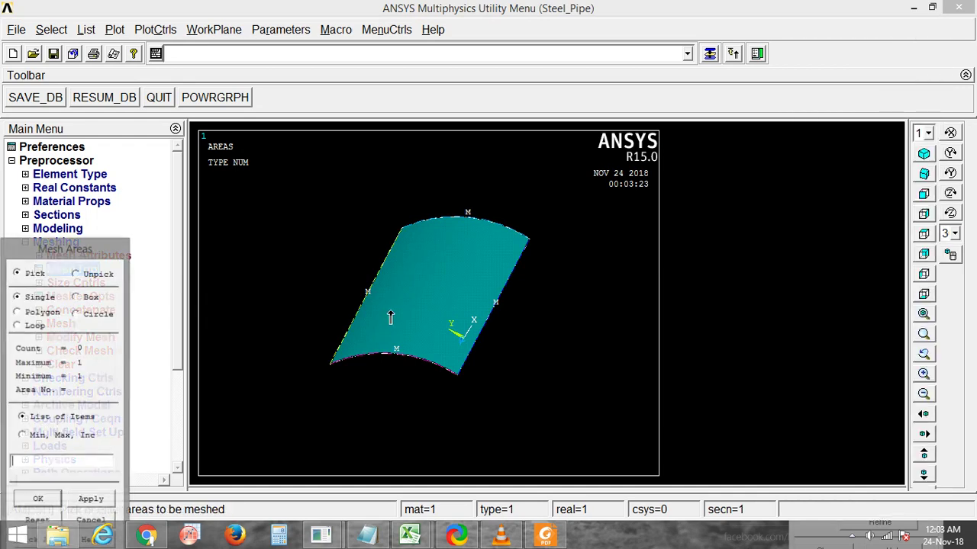
click(406, 353)
middle_click(409, 395)
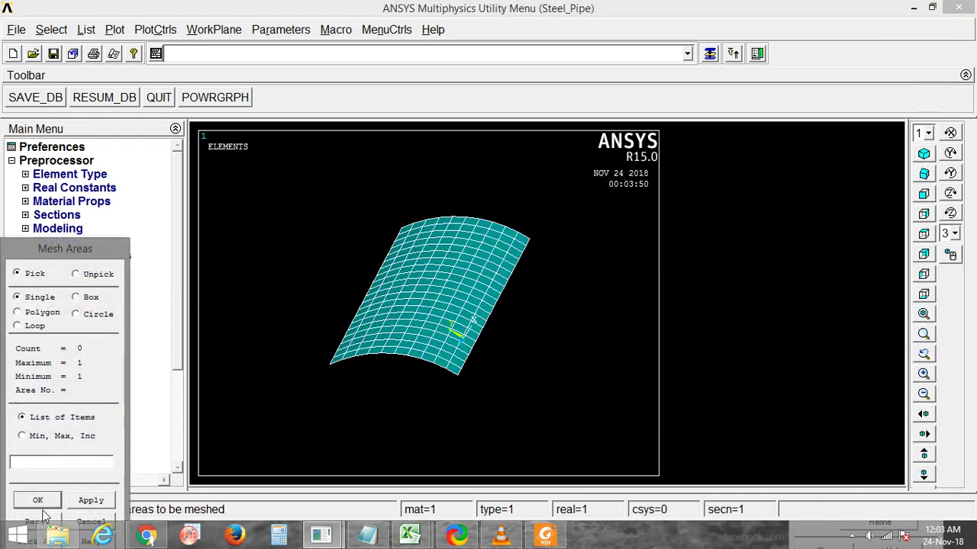
click(37, 500)
mouse_move(496, 303)
ctrl+right_down()
mouse_move(526, 318)
mouse_move(478, 232)
mouse_move(418, 283)
mouse_move(476, 305)
mouse_move(497, 290)
mouse_move(514, 326)
ctrl+right_up()
From the front view, reselect the 21 left-edge nodes with nsel,r,p and a box pick
click(923, 214)
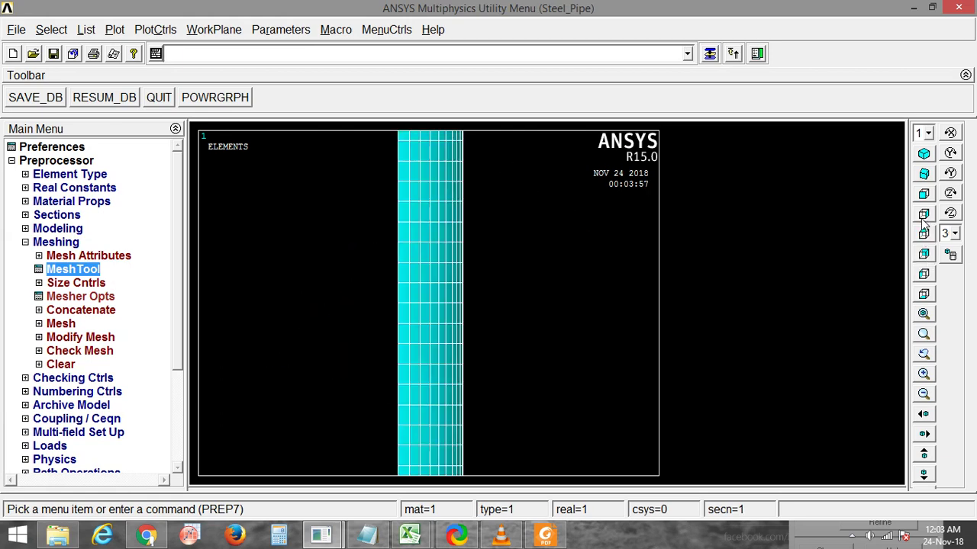
click(923, 193)
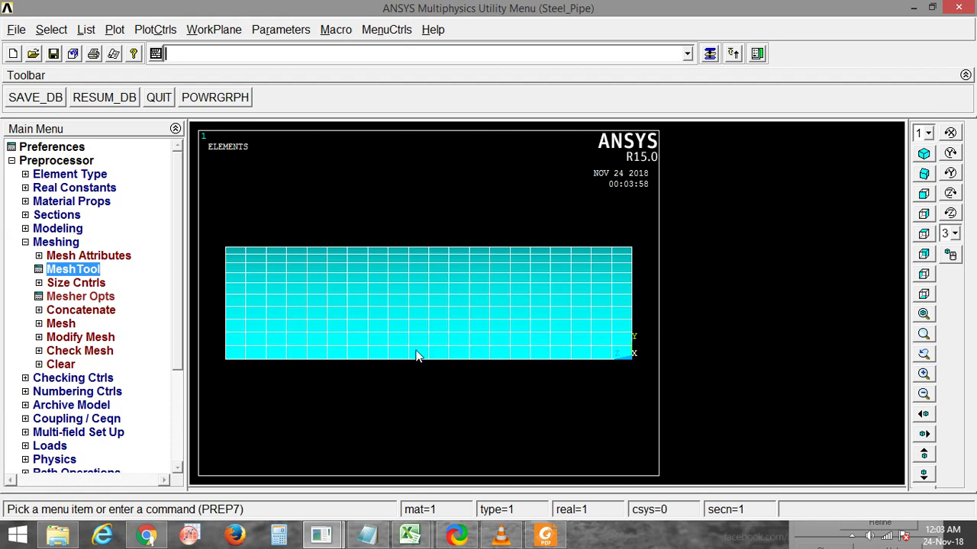
text(nsel,r)
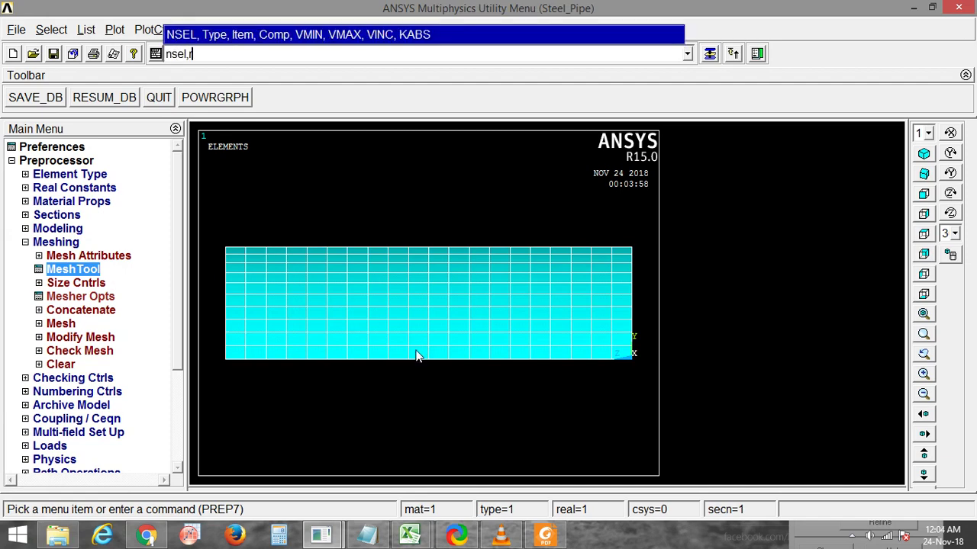
text(,p)
key(Return)
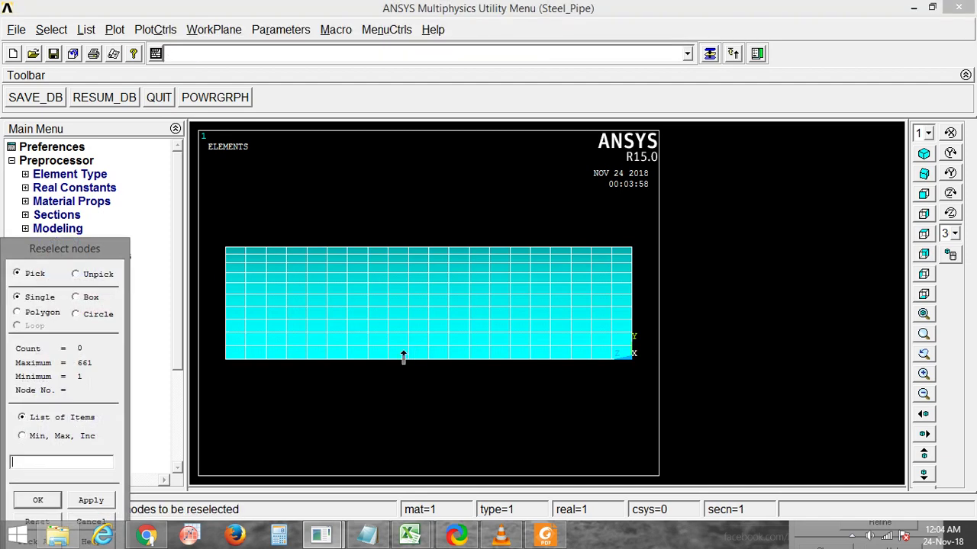
click(89, 297)
drag(214, 215, 238, 400)
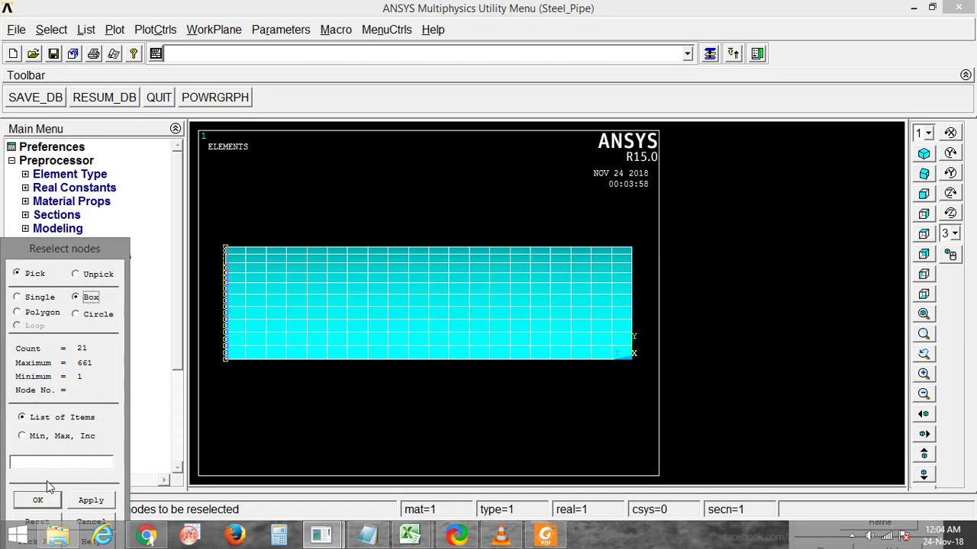
click(40, 499)
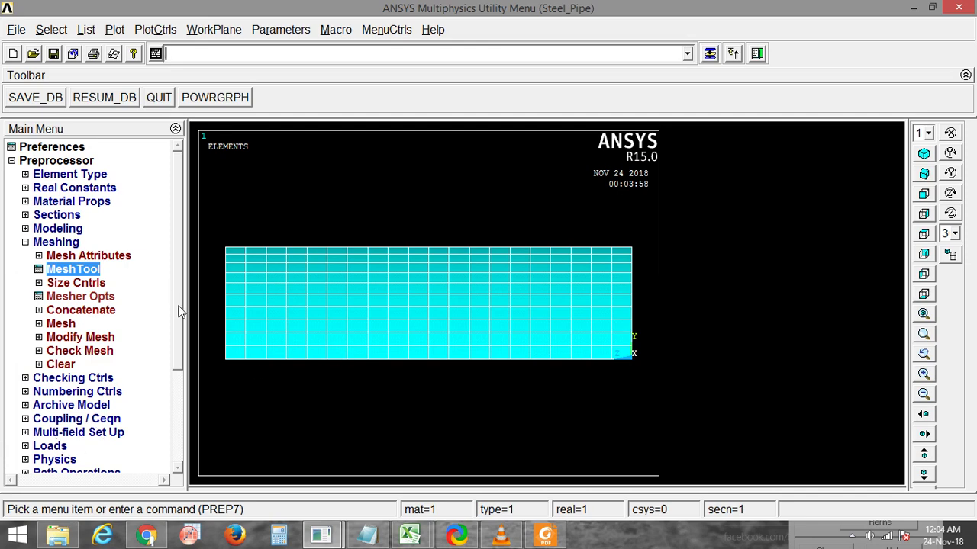
drag(181, 310, 180, 353)
Apply an All DOF displacement constraint to every selected left-edge node
click(51, 421)
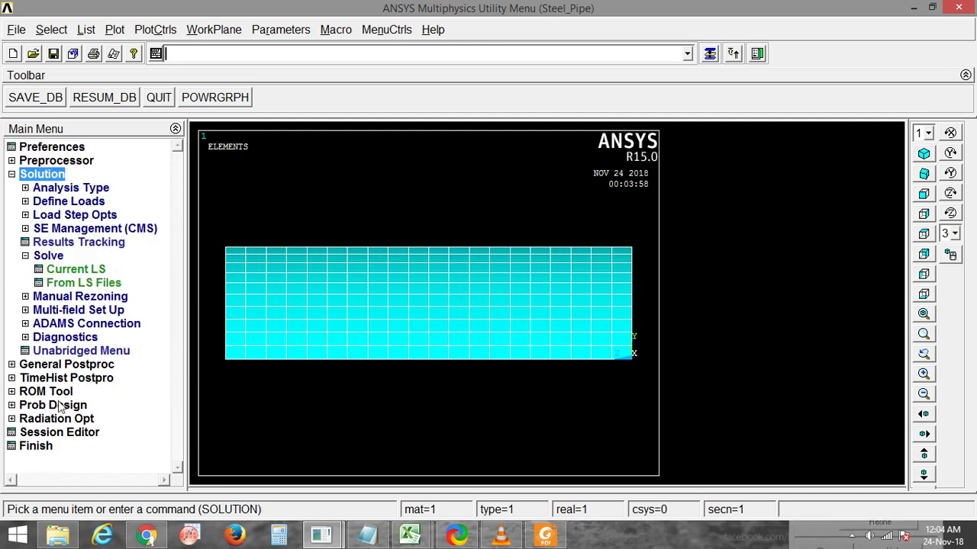
click(79, 203)
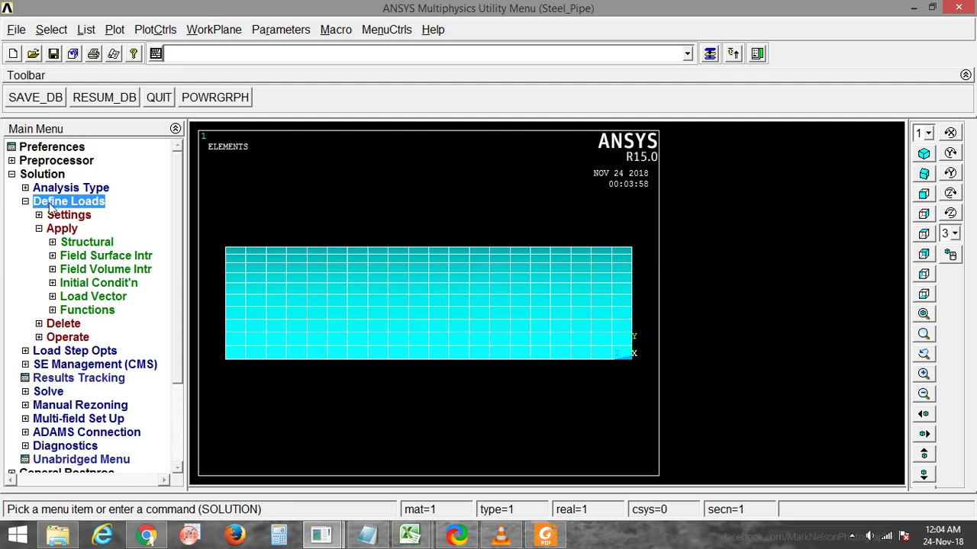
click(79, 245)
click(84, 259)
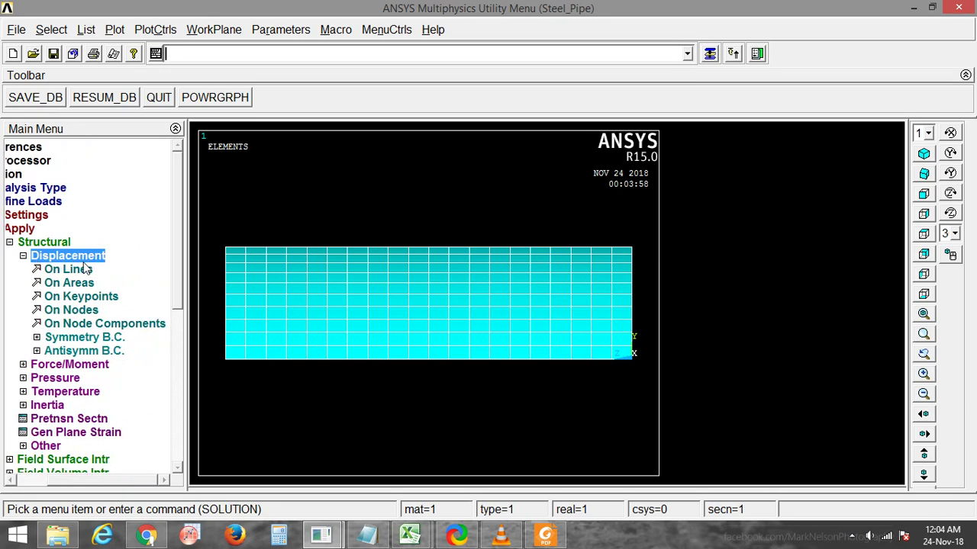
click(85, 309)
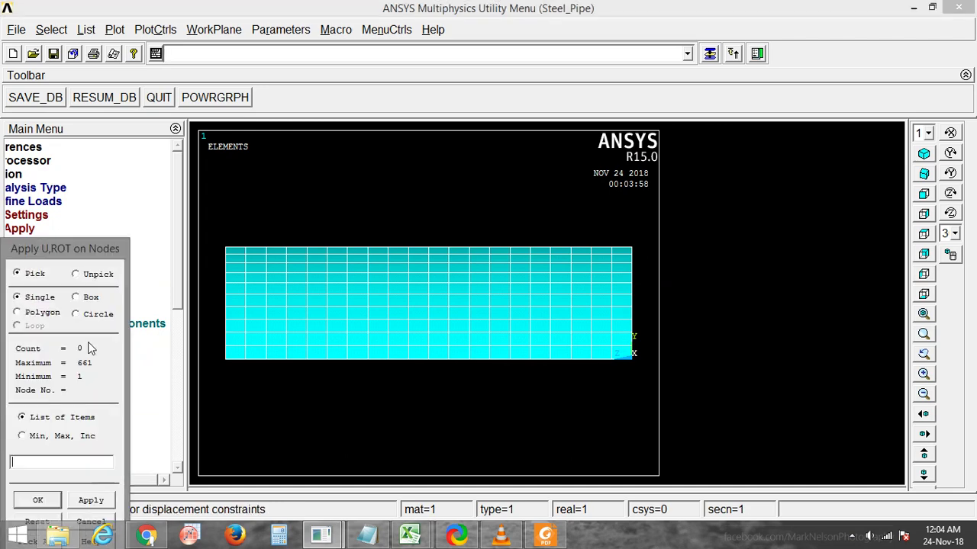
drag(87, 251, 99, 168)
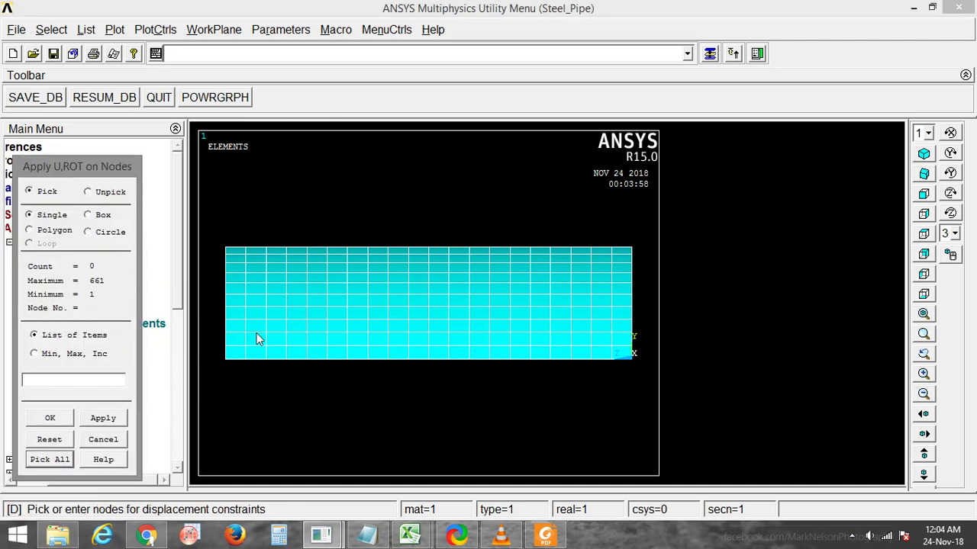
click(50, 459)
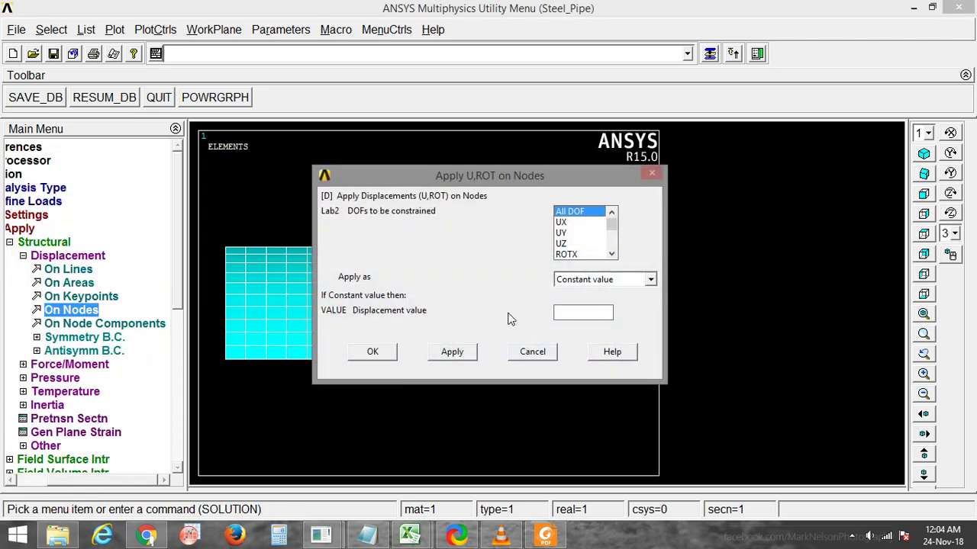
click(562, 215)
click(561, 218)
click(372, 352)
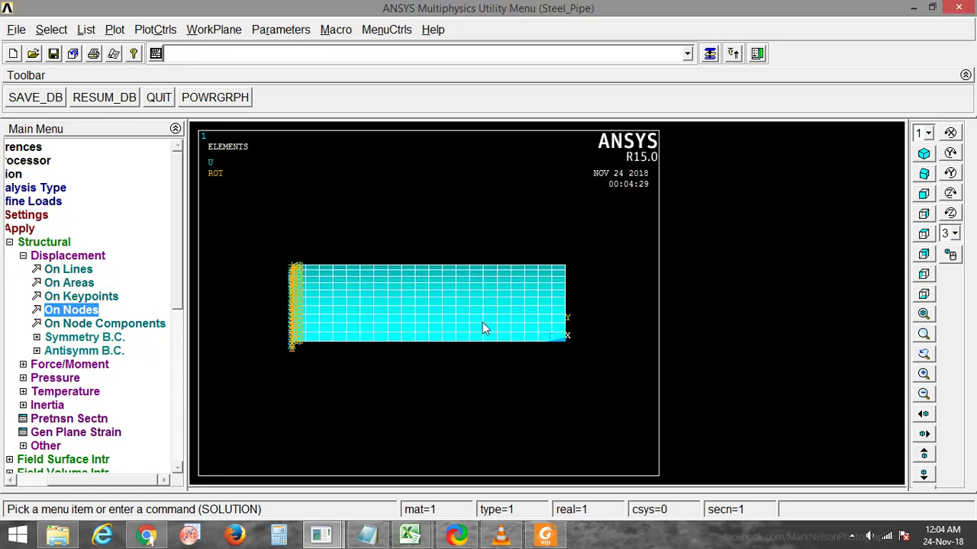
ctrl+right_drag(483, 327, 529, 338)
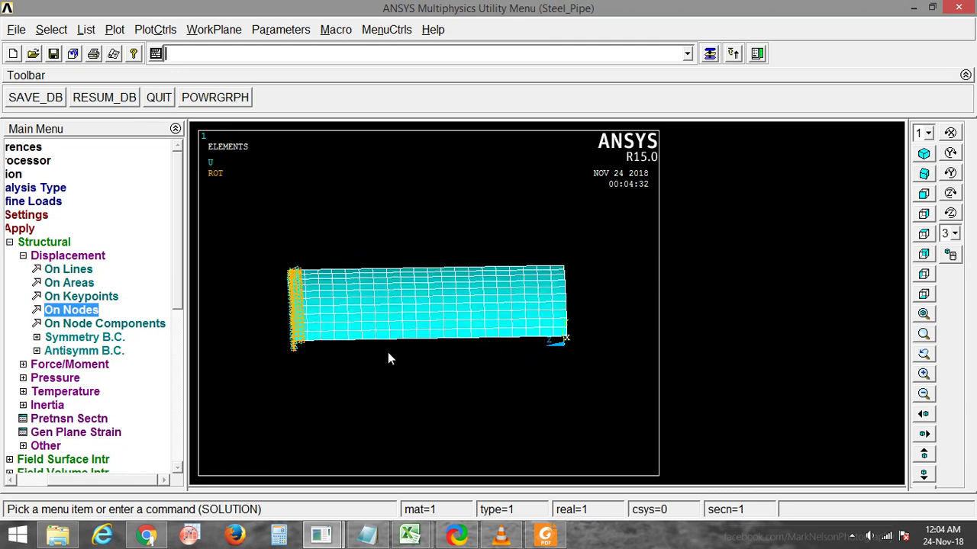
Try box-reselecting nodes at the panel's right end, then restore everything with ALLSEL
text(nsel,r,p)
key(Return)
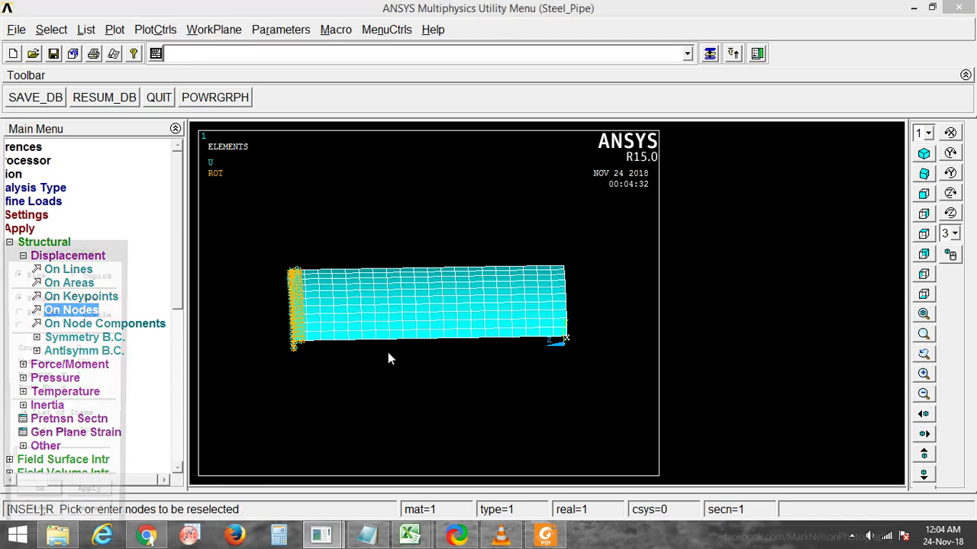
click(75, 297)
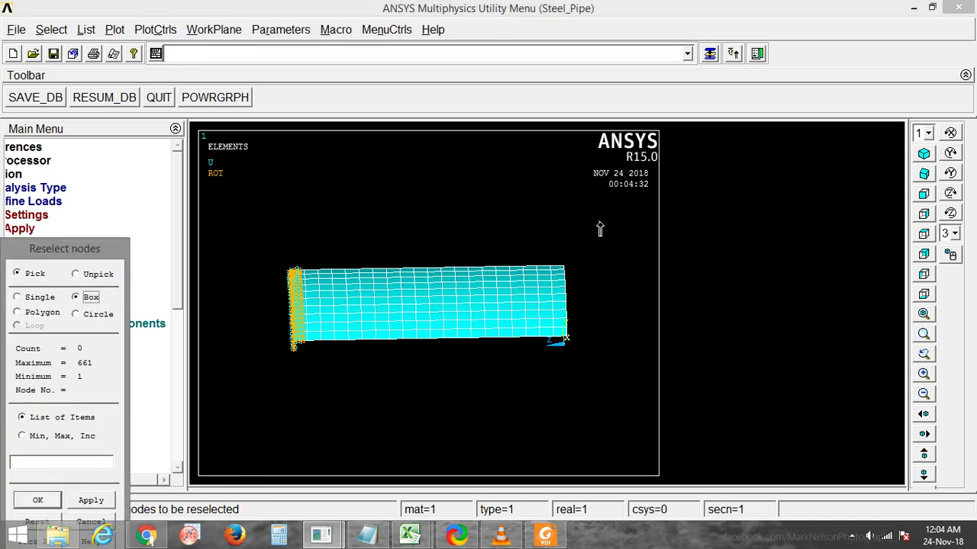
drag(599, 221, 560, 424)
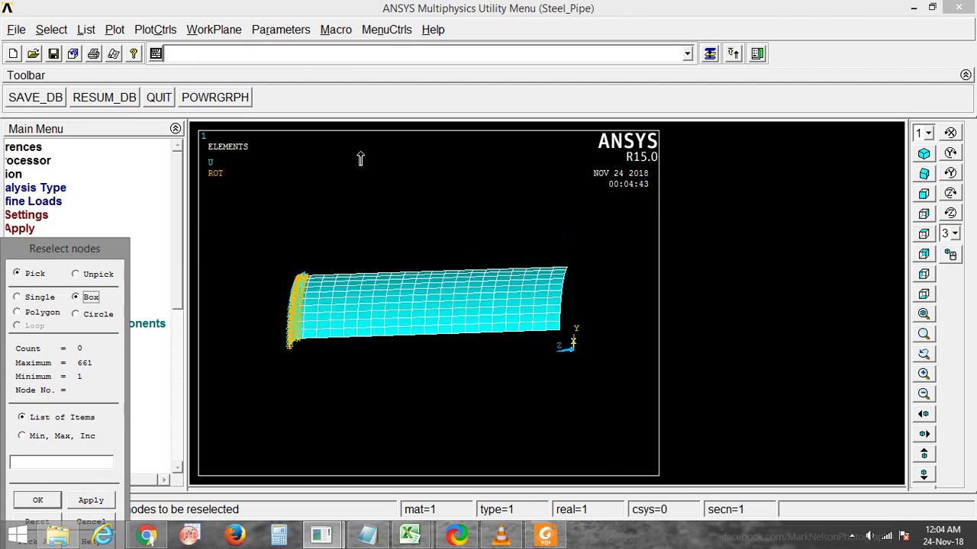
click(301, 58)
text(allsel)
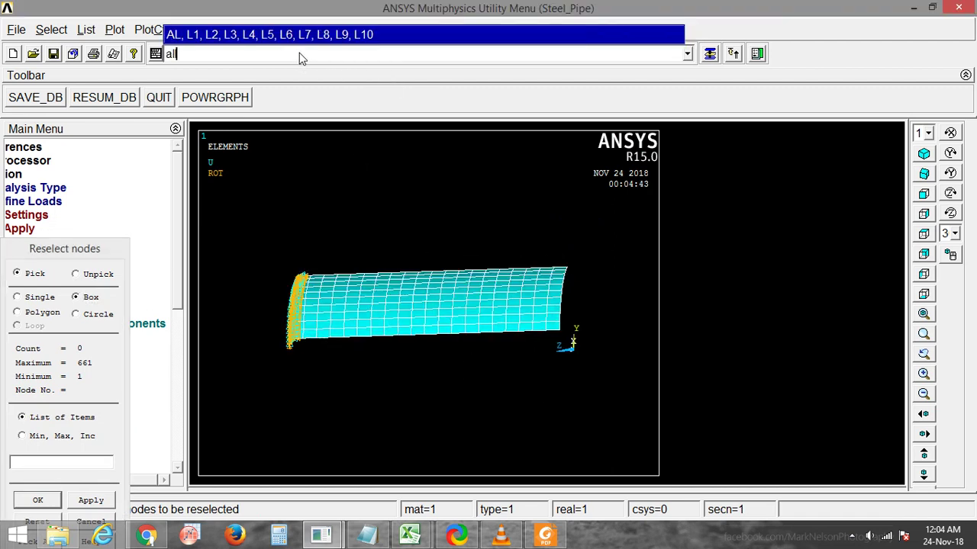
key(Return)
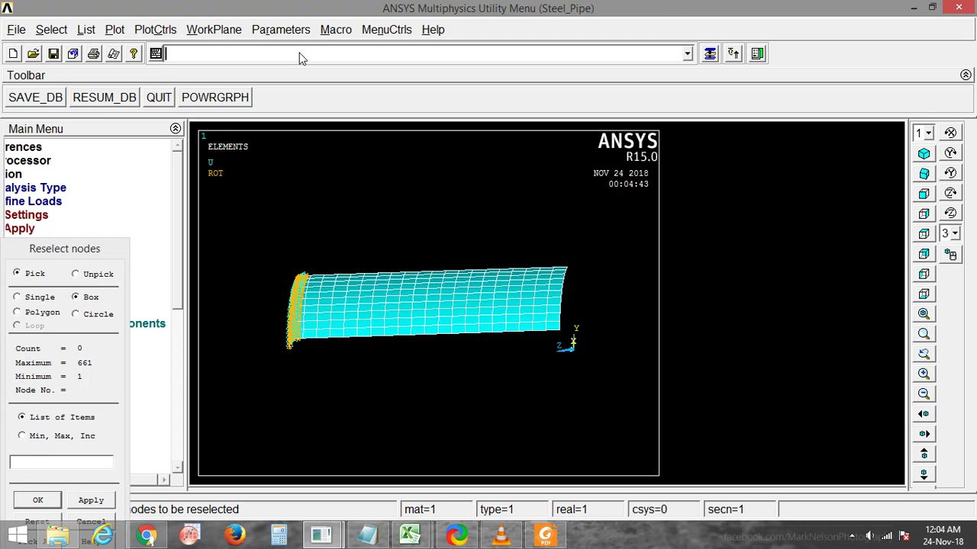
Switch to a top view and display the nodes with NPLOT
click(923, 235)
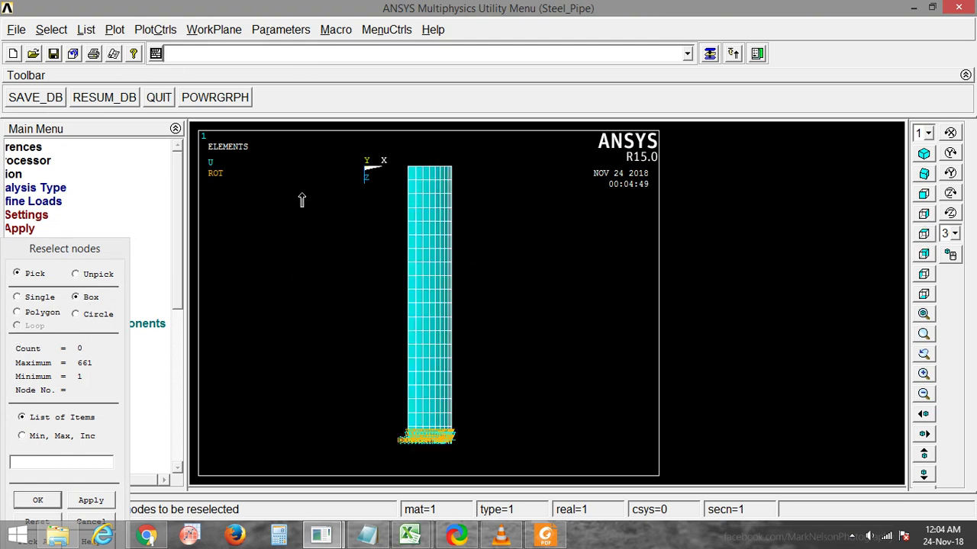
drag(365, 142, 497, 177)
drag(378, 148, 489, 180)
text(alls)
key(BackSpace)
key(BackSpace)
key(BackSpace)
key(BackSpace)
text(nplot)
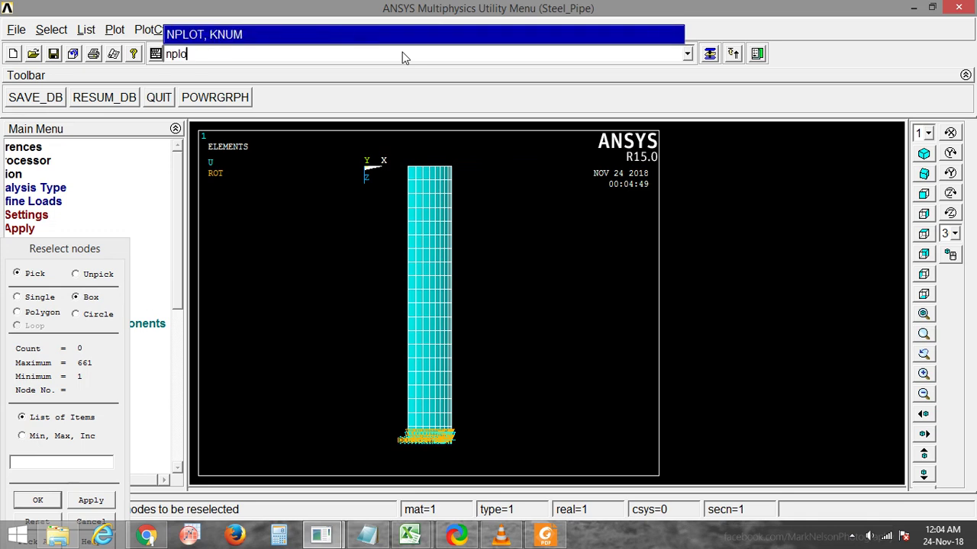
key(Return)
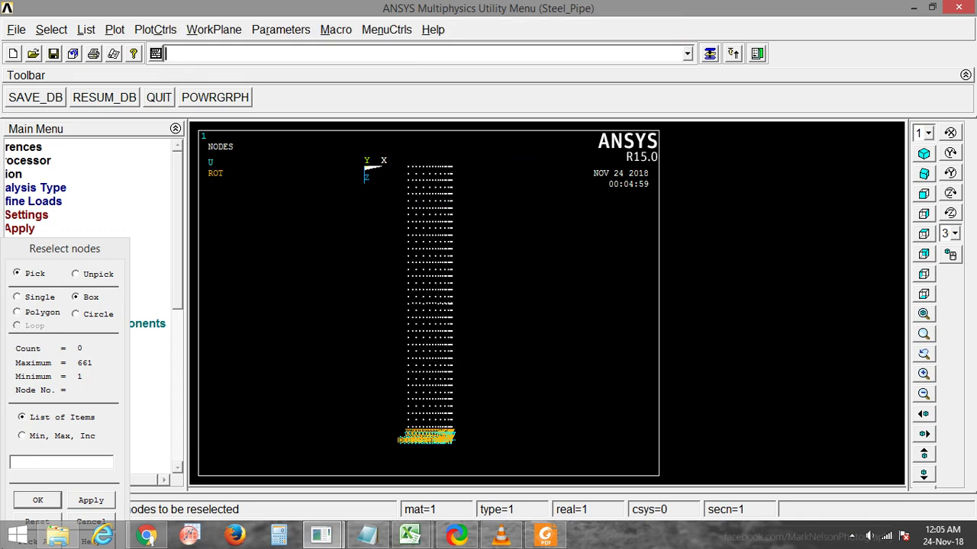
Reselect only the top row of 21 nodes with an NSEL,R box pick
click(106, 521)
text(nsel,r,p)
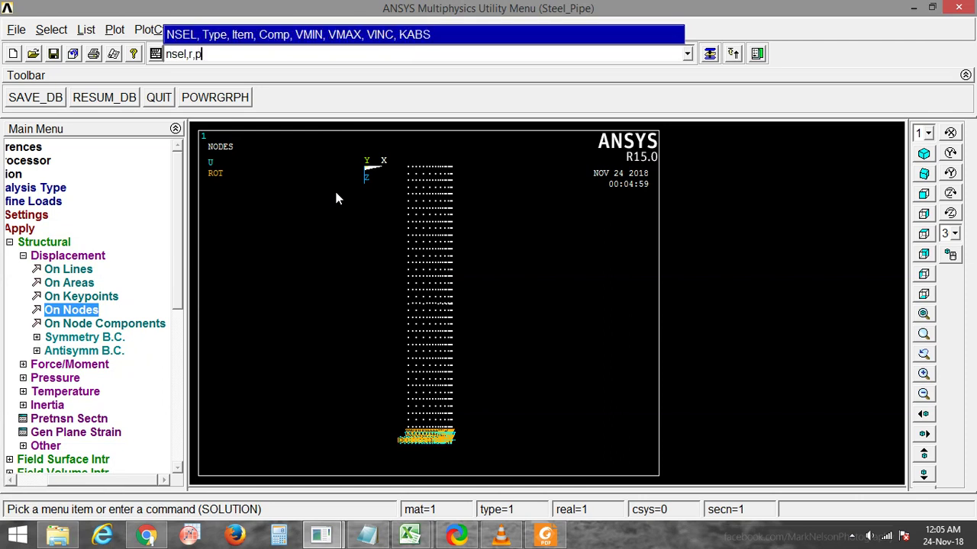
key(Return)
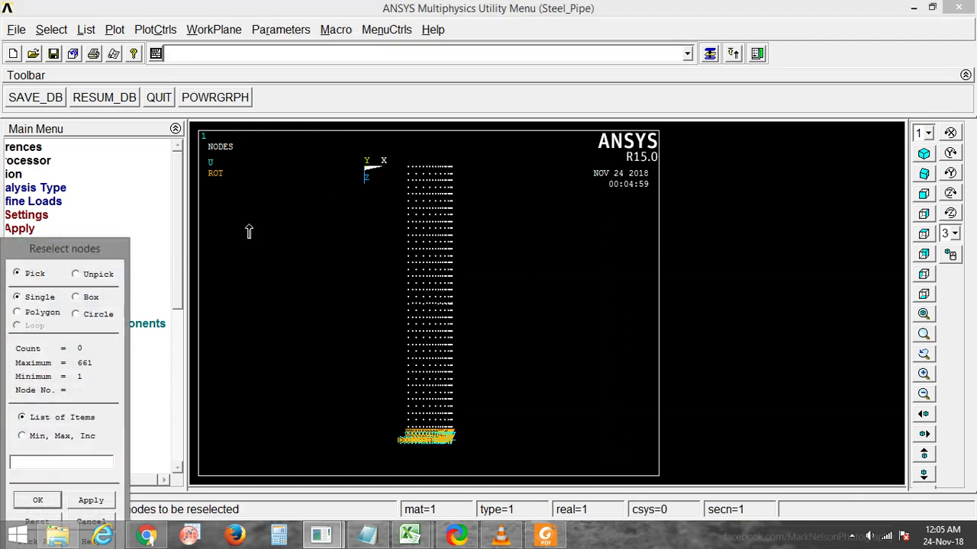
click(91, 298)
drag(489, 156, 368, 177)
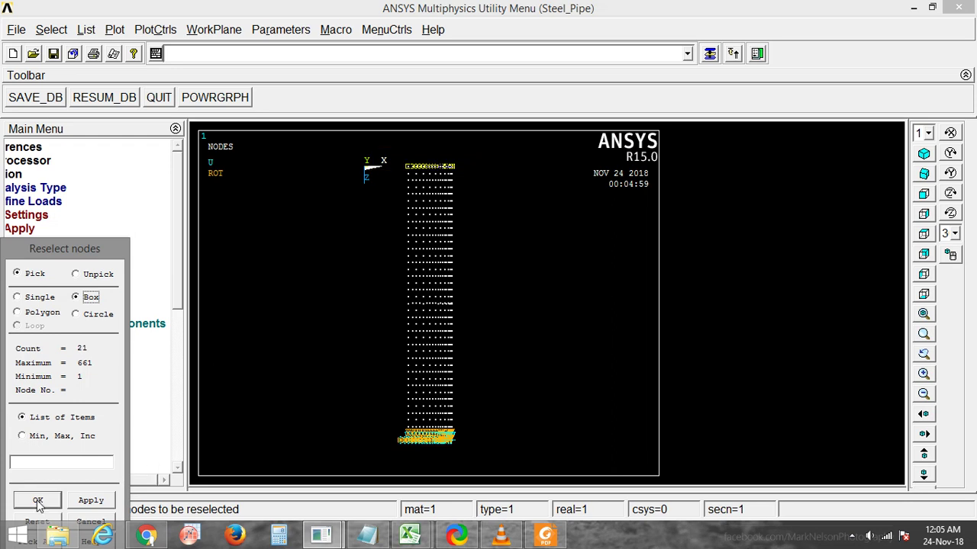
click(36, 501)
ctrl+right_drag(425, 311, 332, 157)
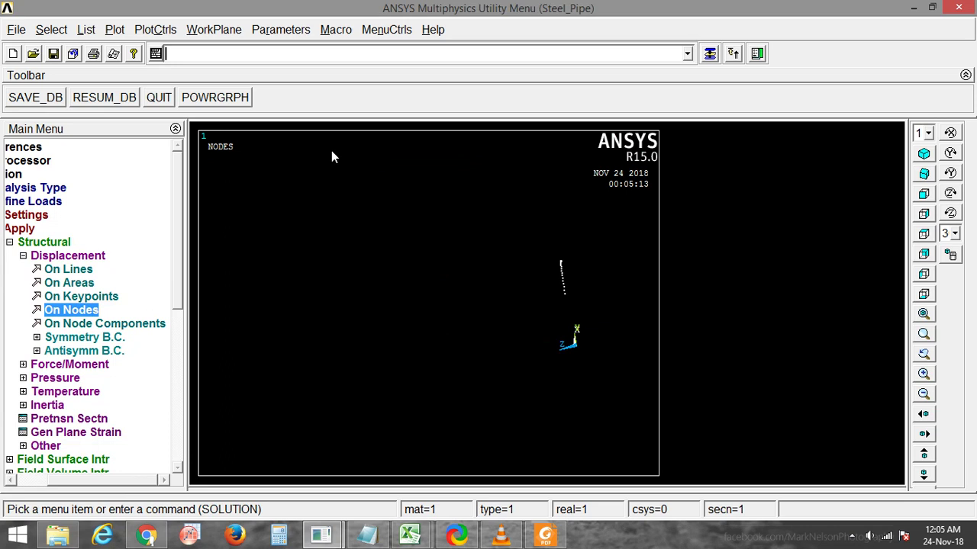
Display the panel areas with APLOT and rotate to show the curvature
text(aplot)
key(Return)
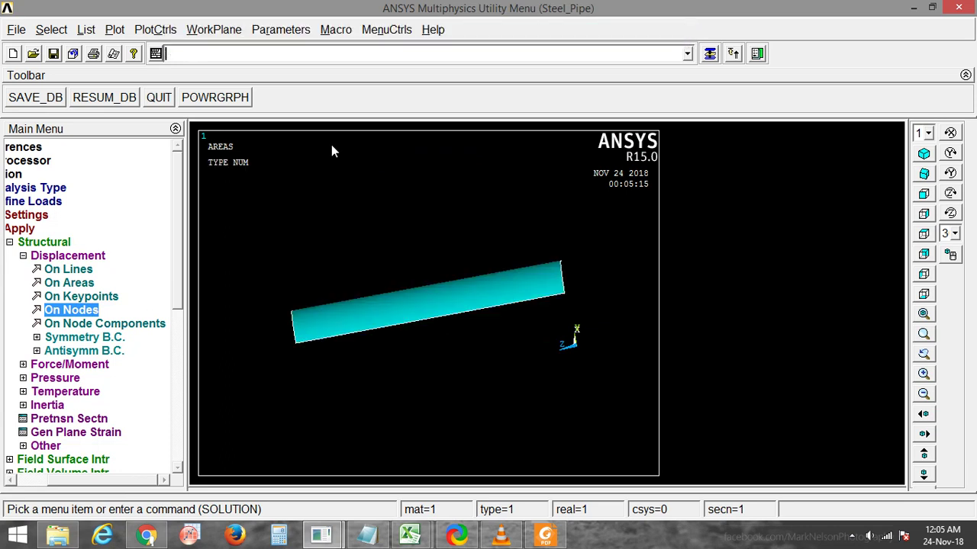
ctrl+right_drag(520, 303, 494, 297)
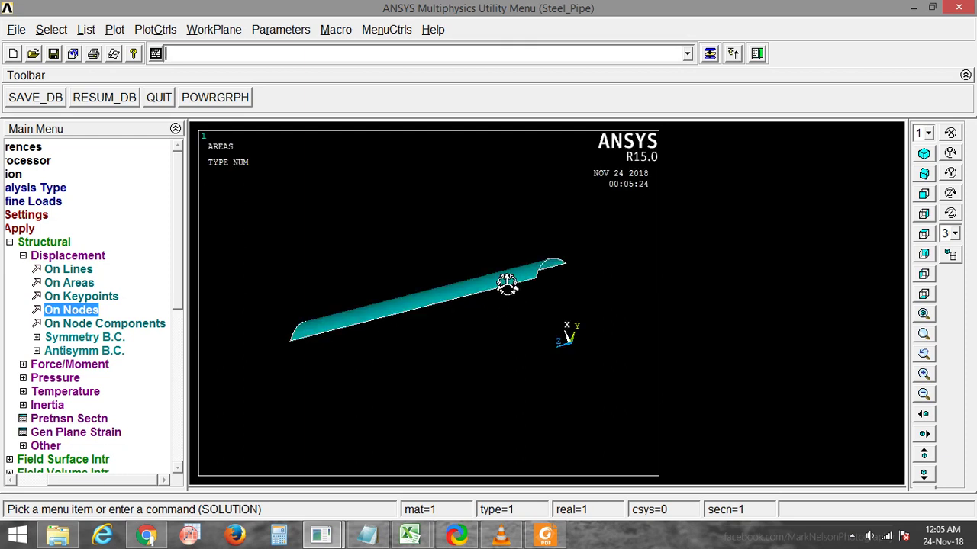
ctrl+right_drag(508, 282, 509, 285)
Apply an FX nodal force of 1 to all selected edge nodes
click(53, 258)
click(100, 270)
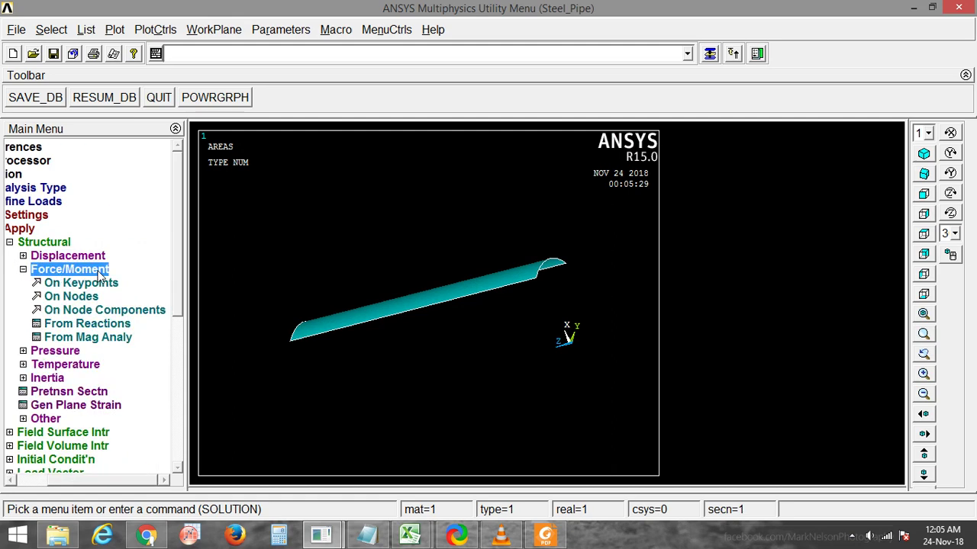
click(76, 299)
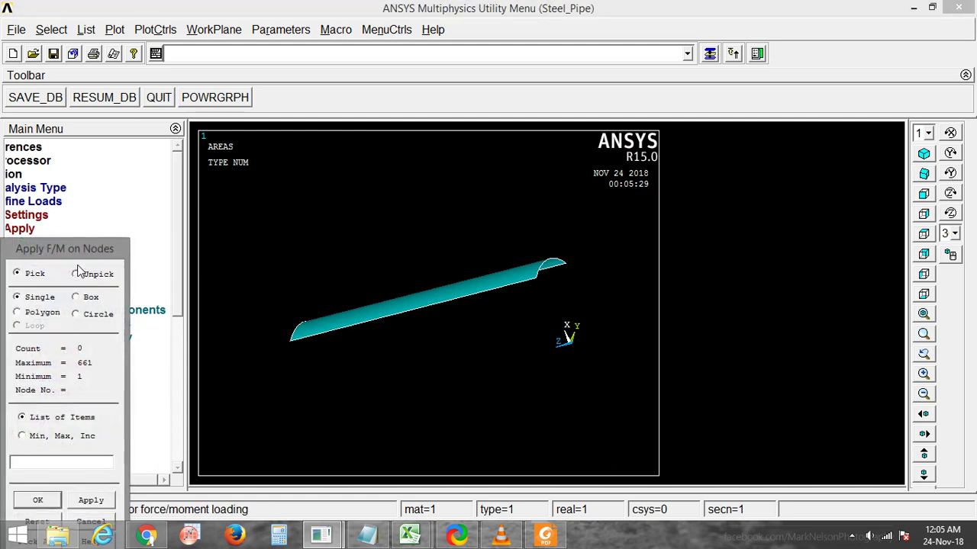
drag(88, 255, 119, 138)
click(76, 426)
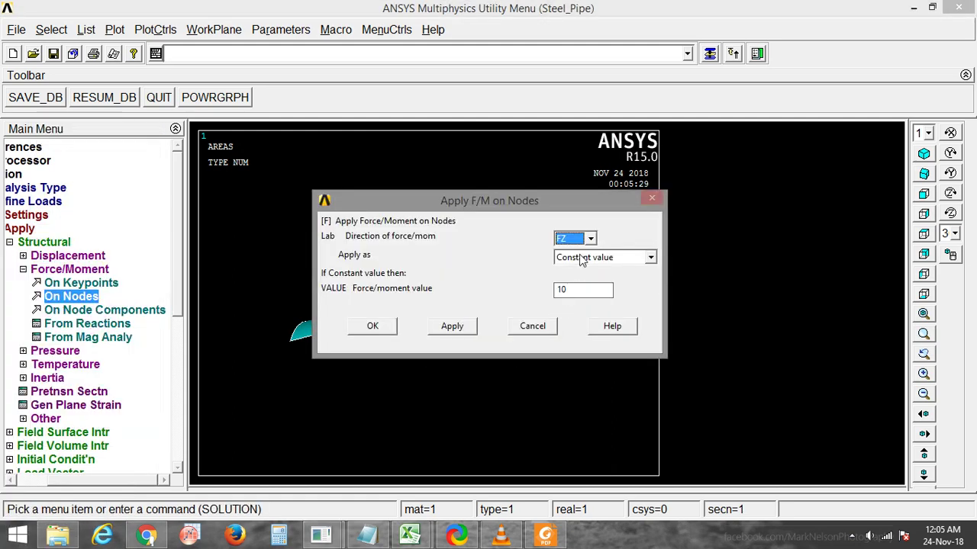
click(590, 239)
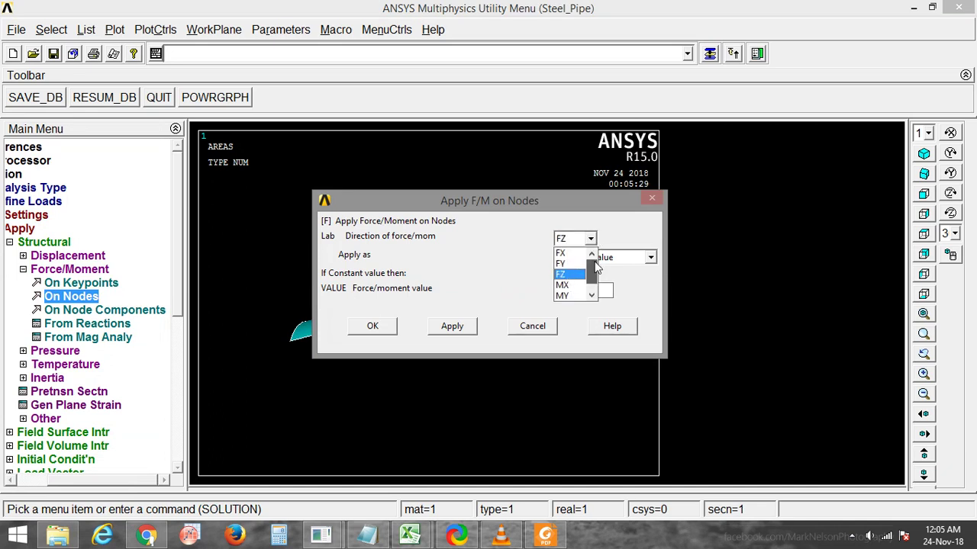
scroll(568, 260, up, 1)
click(563, 252)
drag(576, 291, 545, 290)
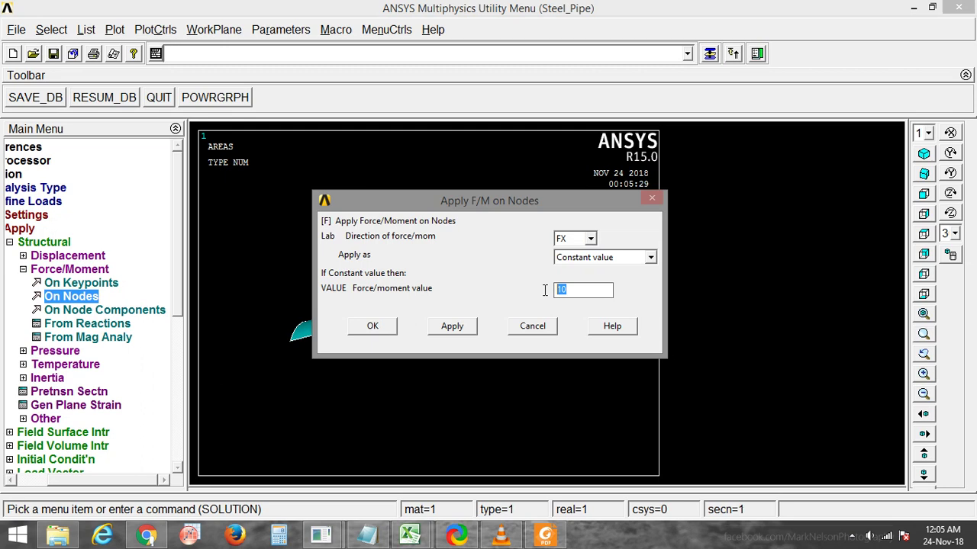
text(1)
click(372, 326)
mouse_move(449, 318)
ctrl+right_down()
mouse_move(524, 362)
mouse_move(549, 355)
ctrl+right_up()
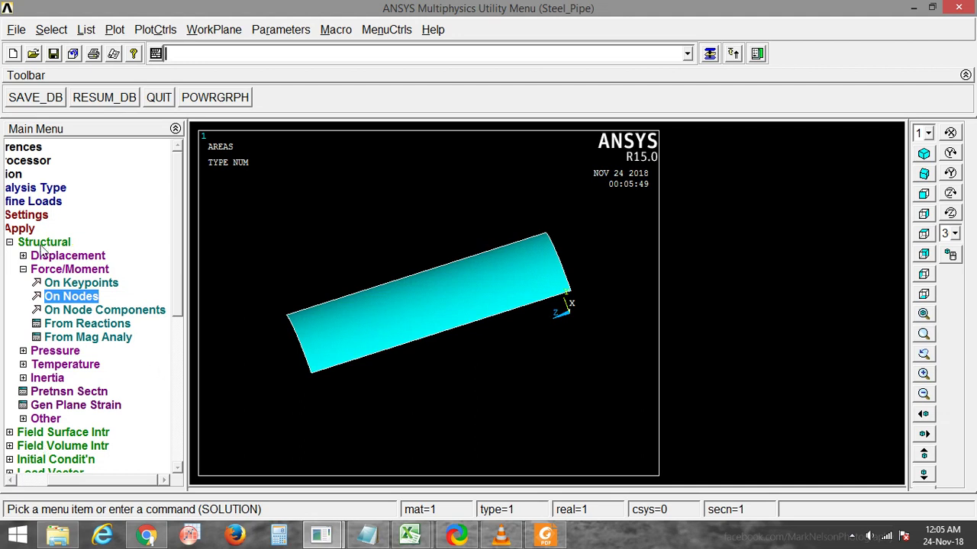
Solve the current load step, accepting warnings, then enter the General Postprocessor
click(23, 230)
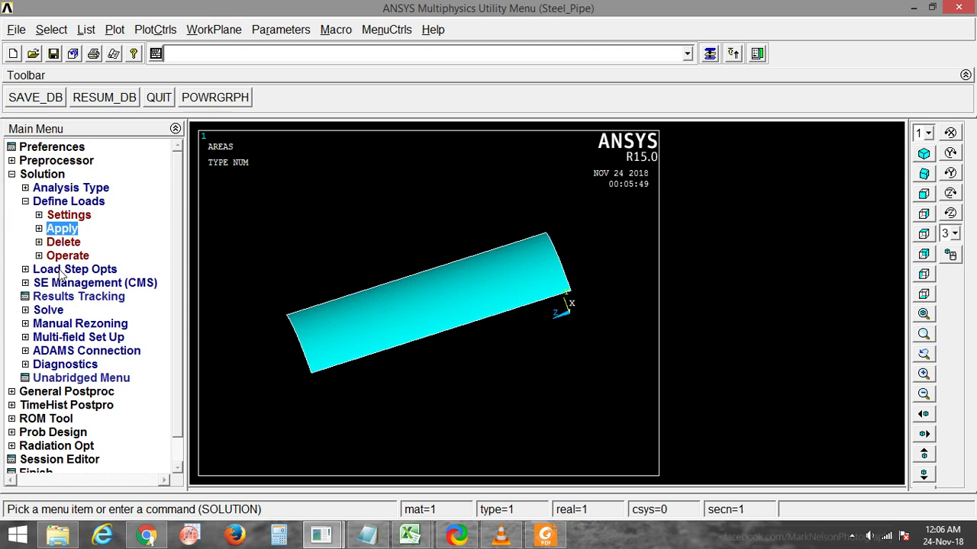
click(49, 310)
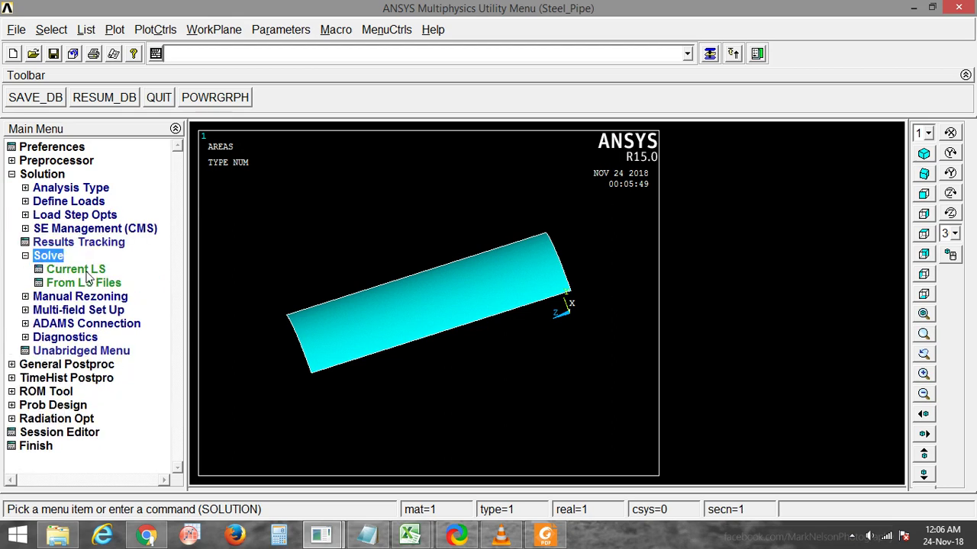
click(82, 272)
click(487, 333)
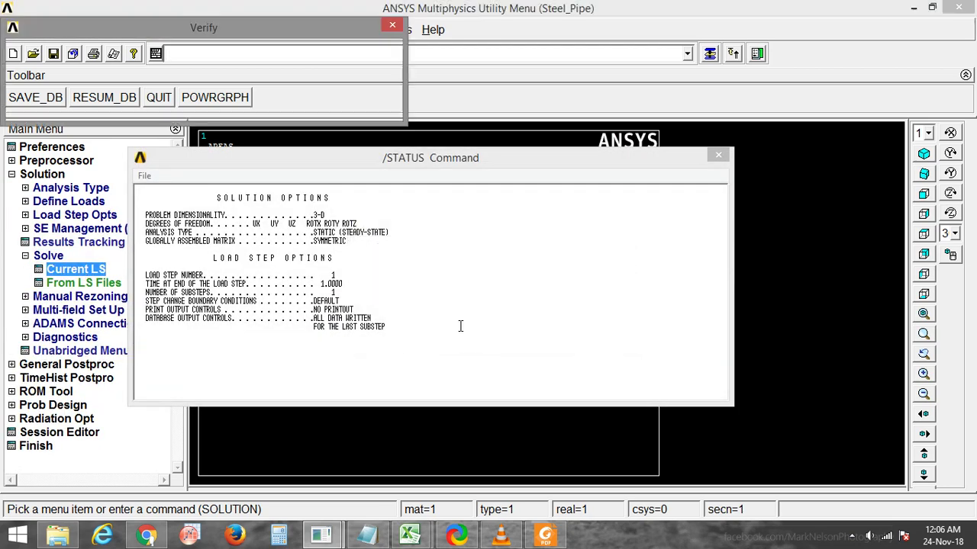
click(177, 102)
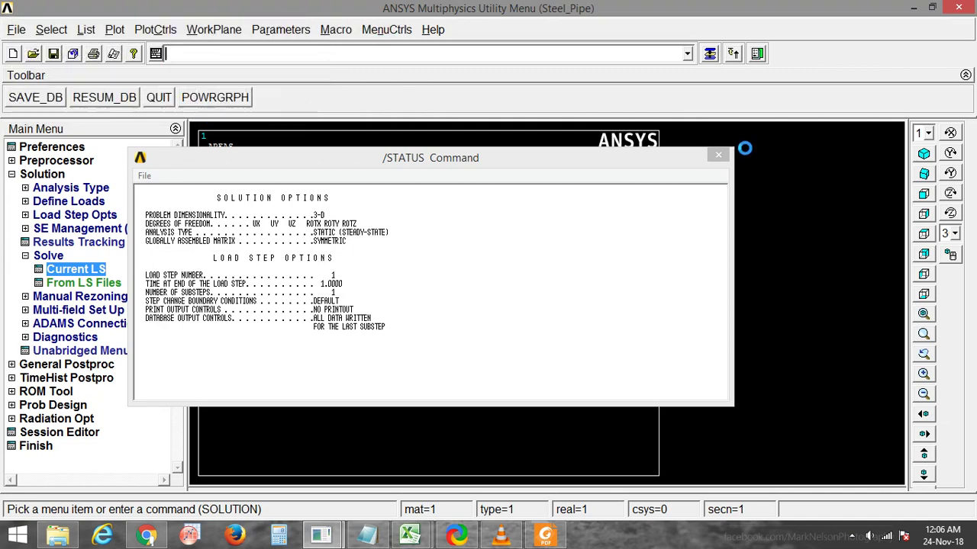
click(204, 101)
click(718, 155)
click(67, 364)
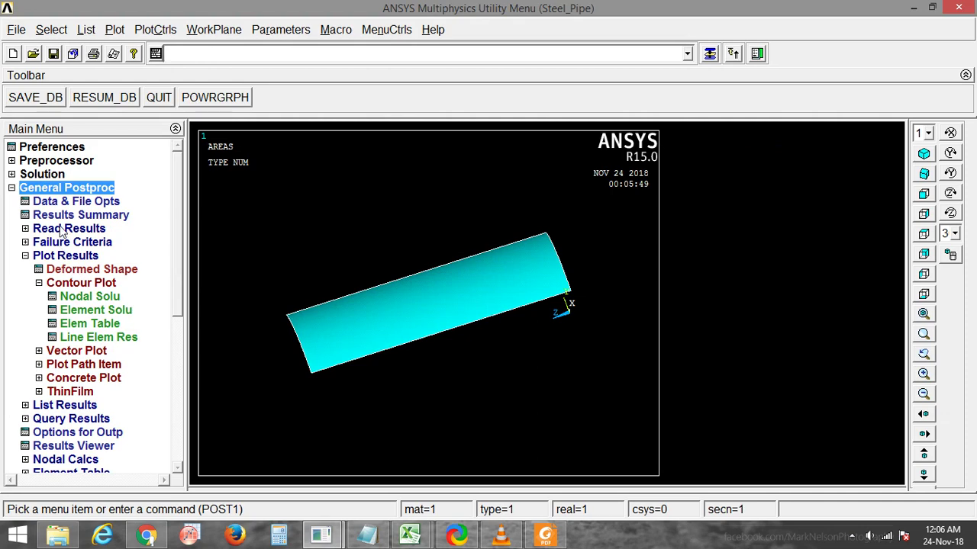
Read result set 1 from Steel_Pipe.rst by pick
click(62, 230)
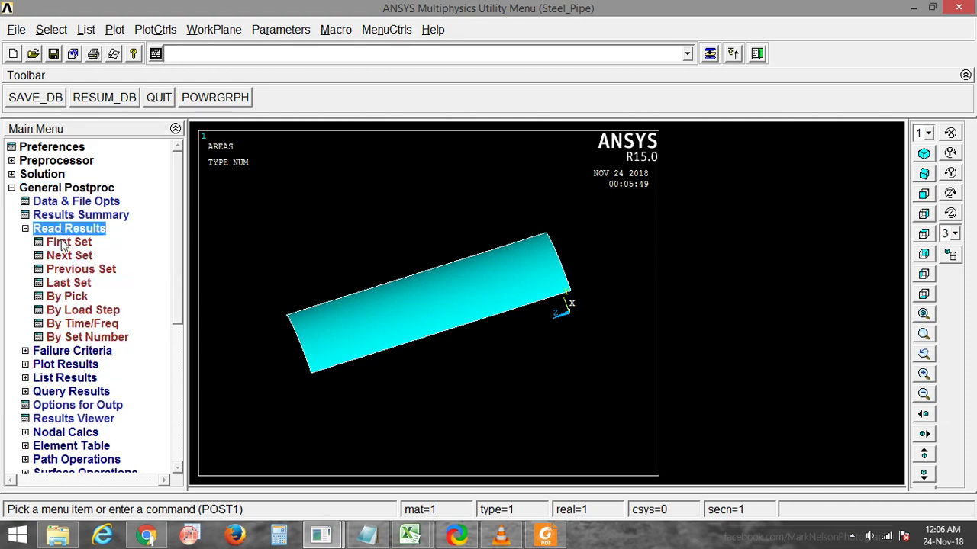
click(67, 298)
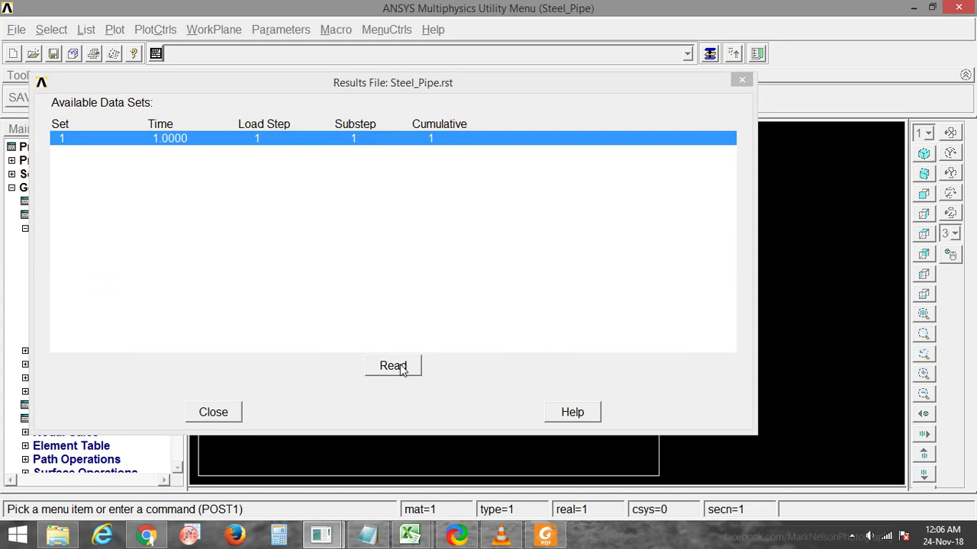
click(393, 366)
click(213, 412)
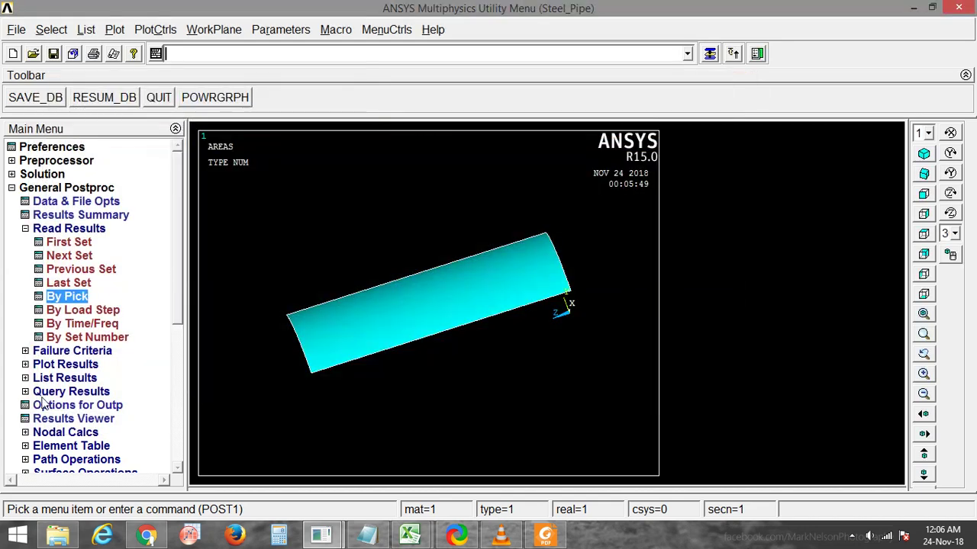
click(66, 366)
Plot the UX nodal displacement contour (-0.250E-07 to 0.737E-05) and rotate to a frontal view
click(90, 297)
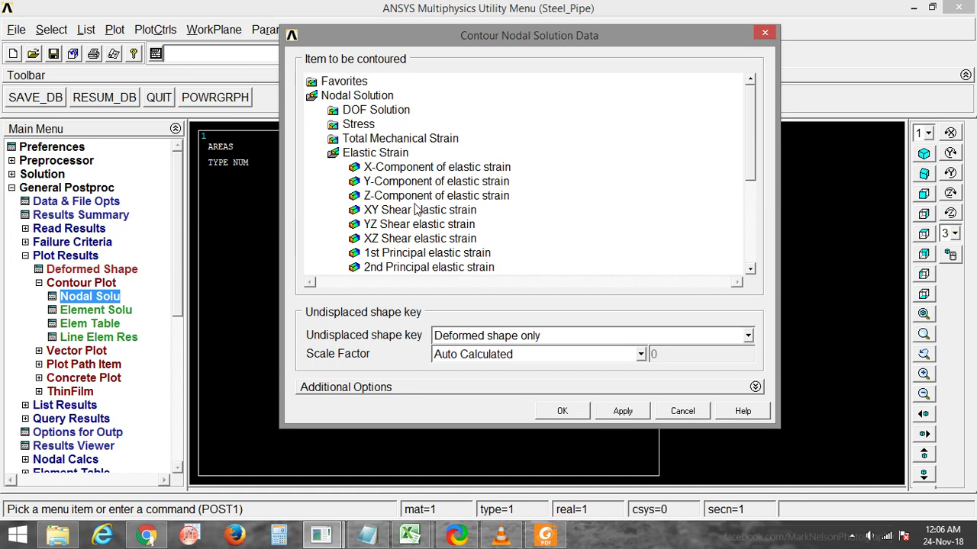
click(374, 111)
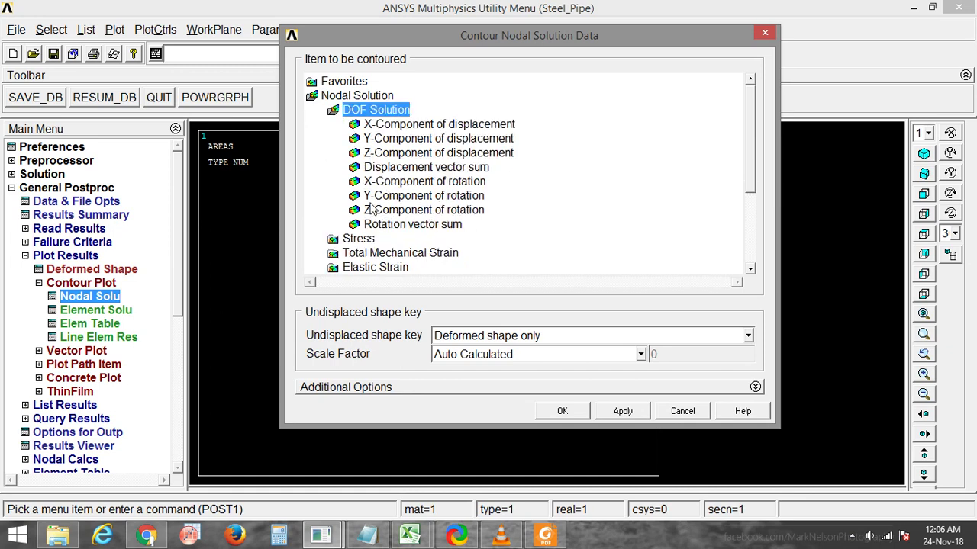
click(389, 125)
click(557, 411)
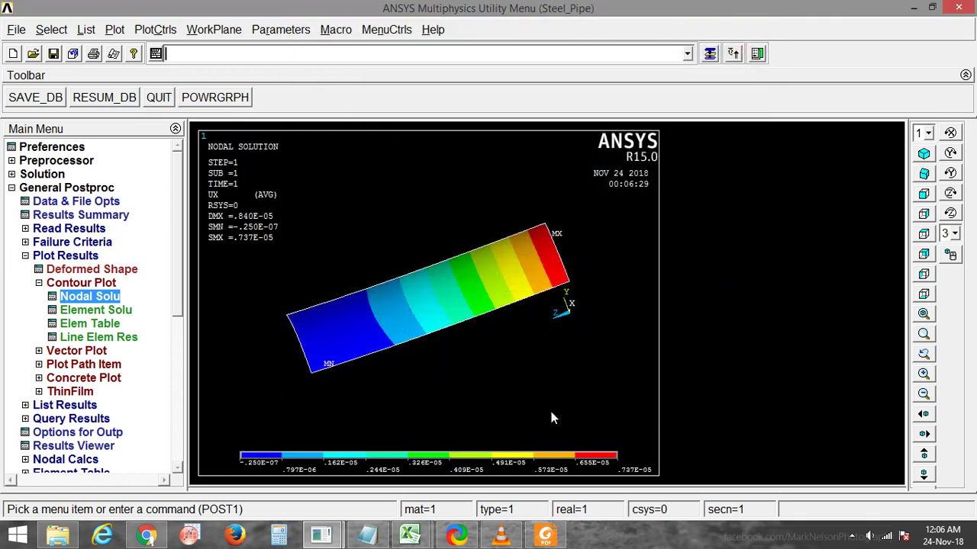
ctrl+right_drag(550, 414, 515, 346)
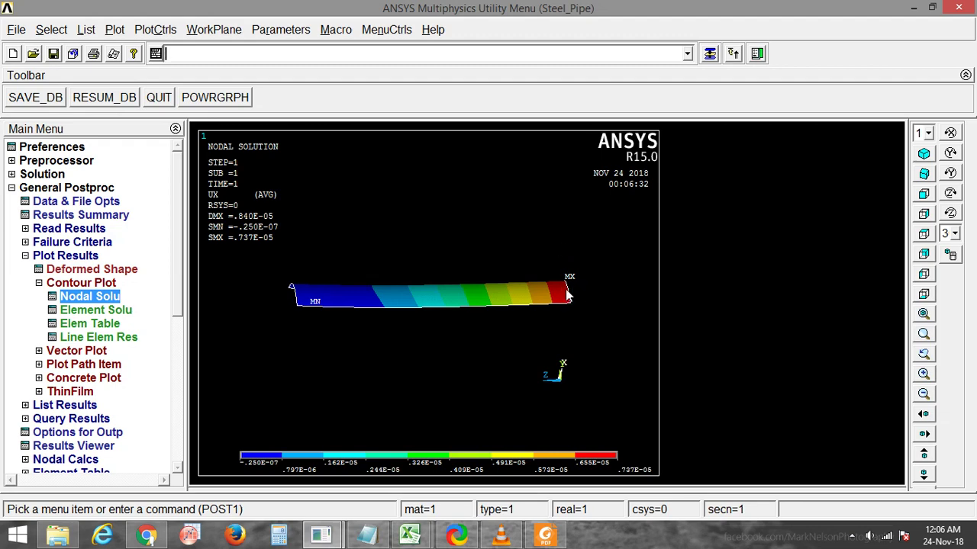
ctrl+right_drag(571, 309, 420, 335)
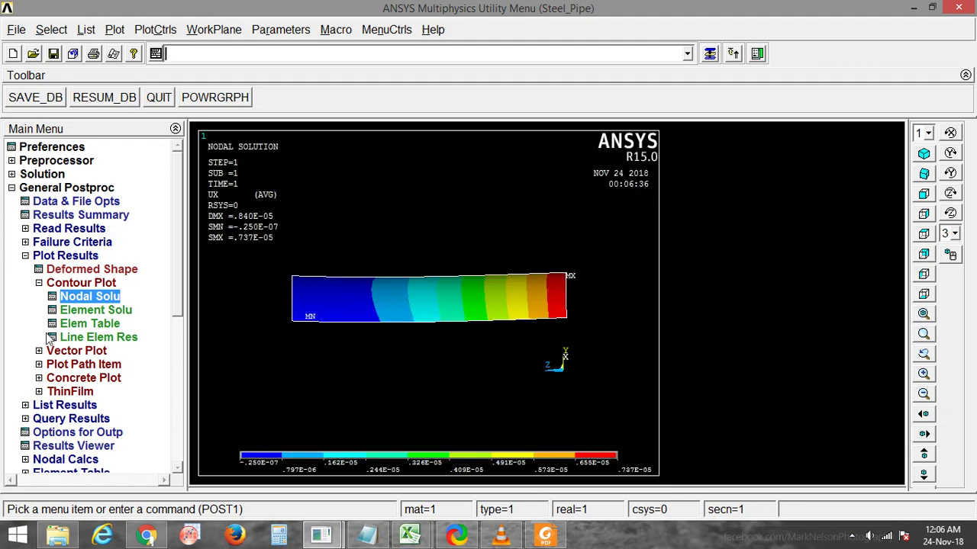
Plot the X-component stress (SX) nodal contour and rotate to inspect the curvature
click(84, 297)
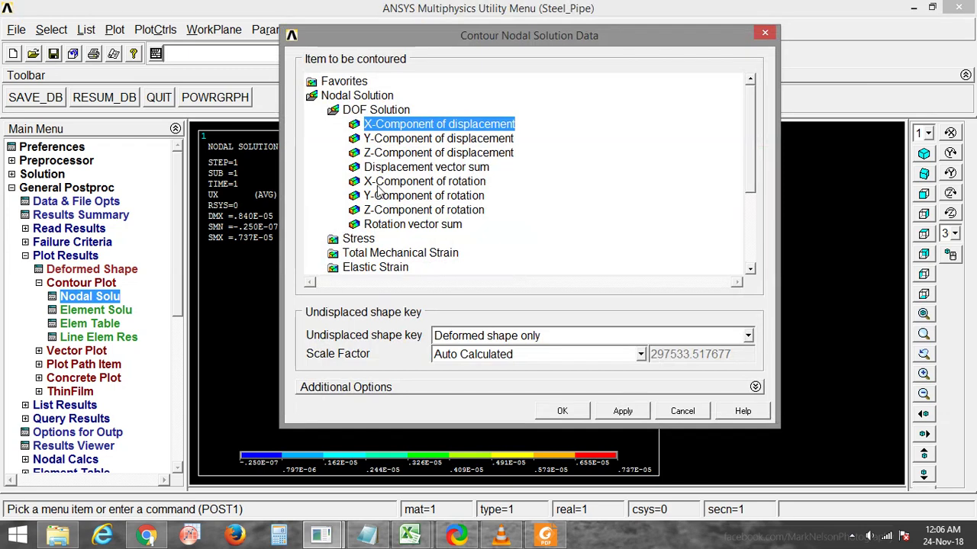
click(360, 237)
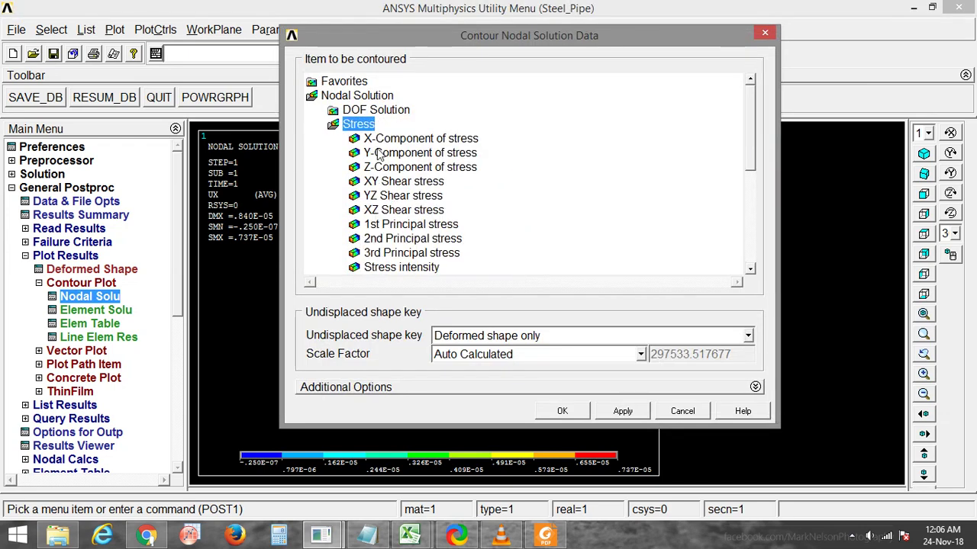
click(391, 140)
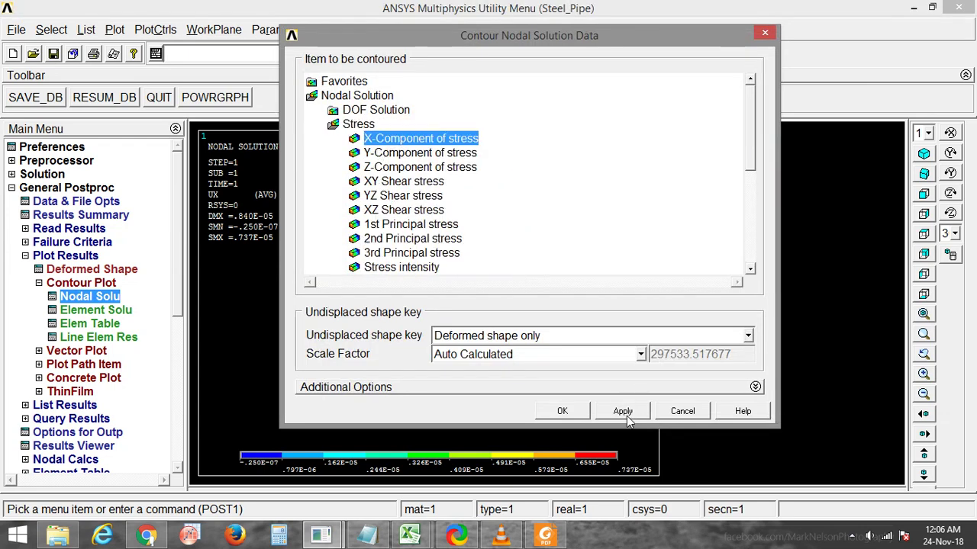
click(564, 412)
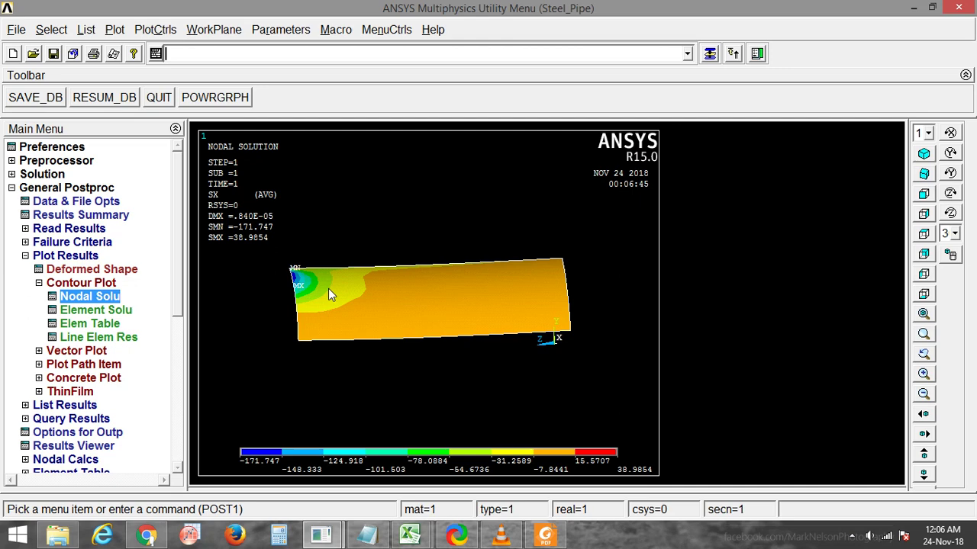
ctrl+right_drag(328, 288, 353, 253)
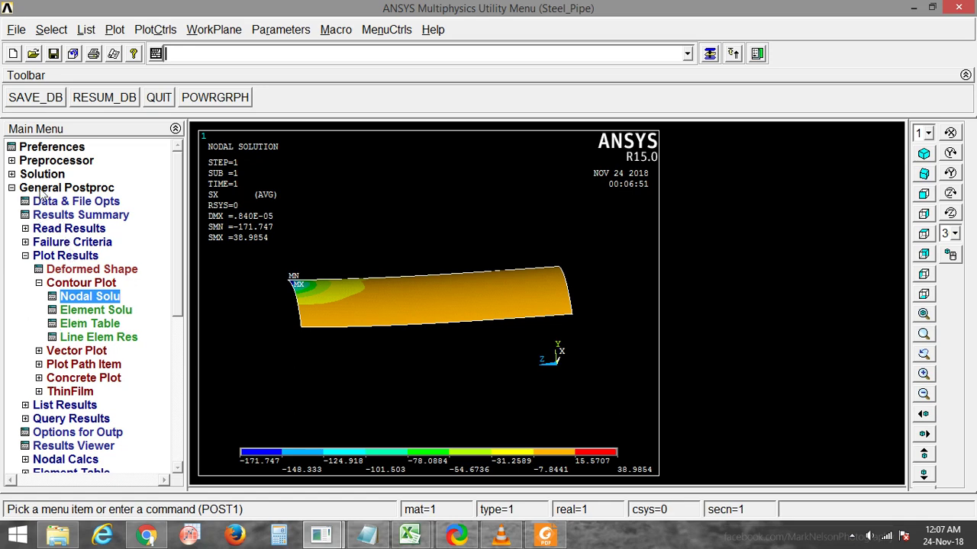
In the shell lay-up editor, set layers 4, 3, 2, 1 to orientations 0, 90, 0, 90
click(50, 164)
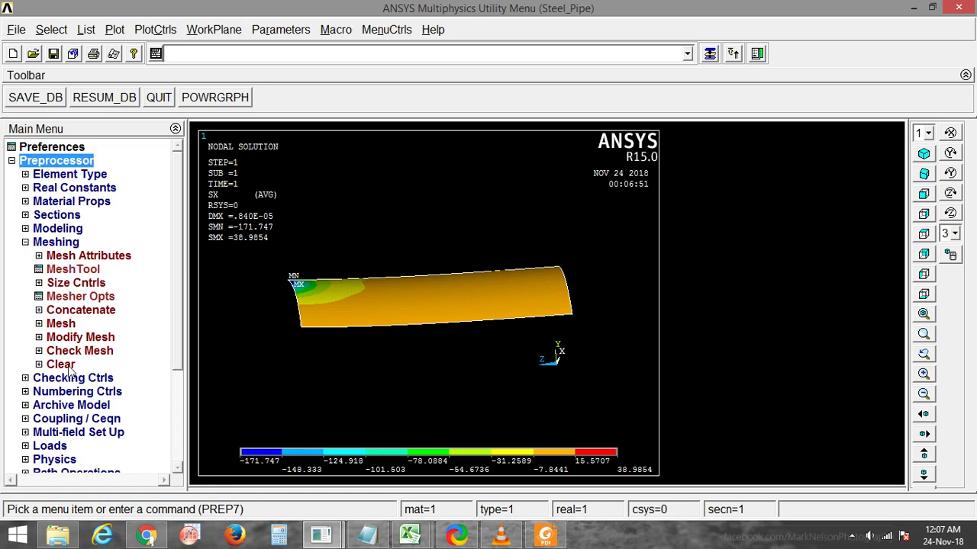
click(53, 216)
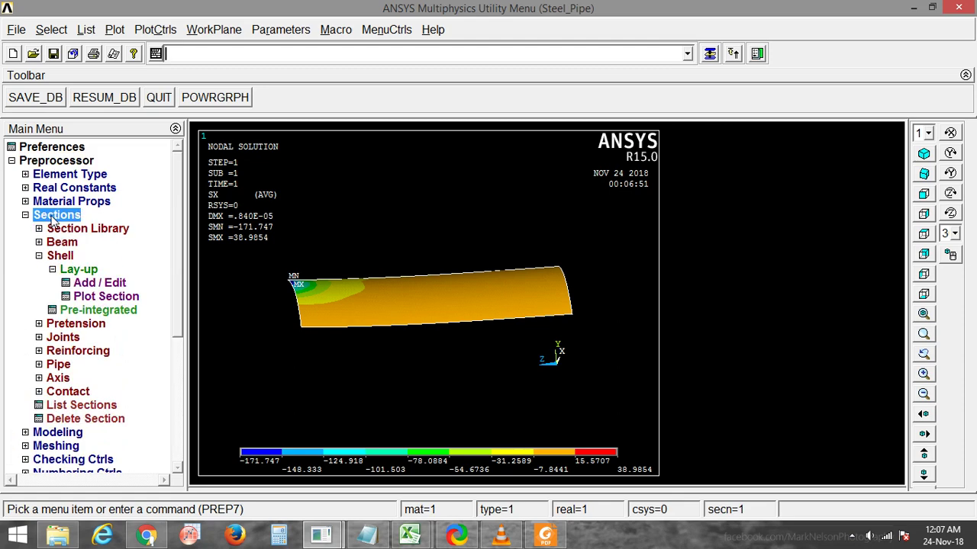
click(100, 283)
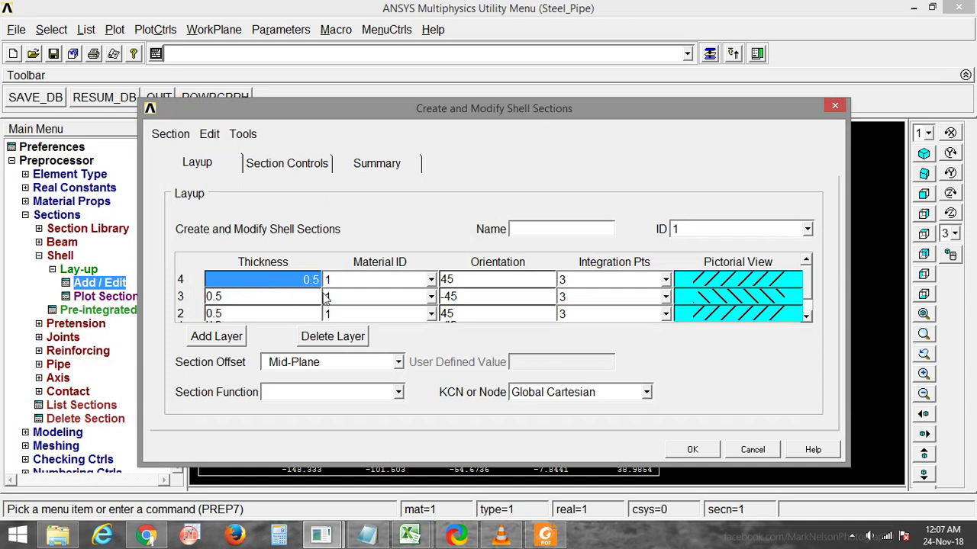
click(487, 279)
drag(454, 280, 431, 290)
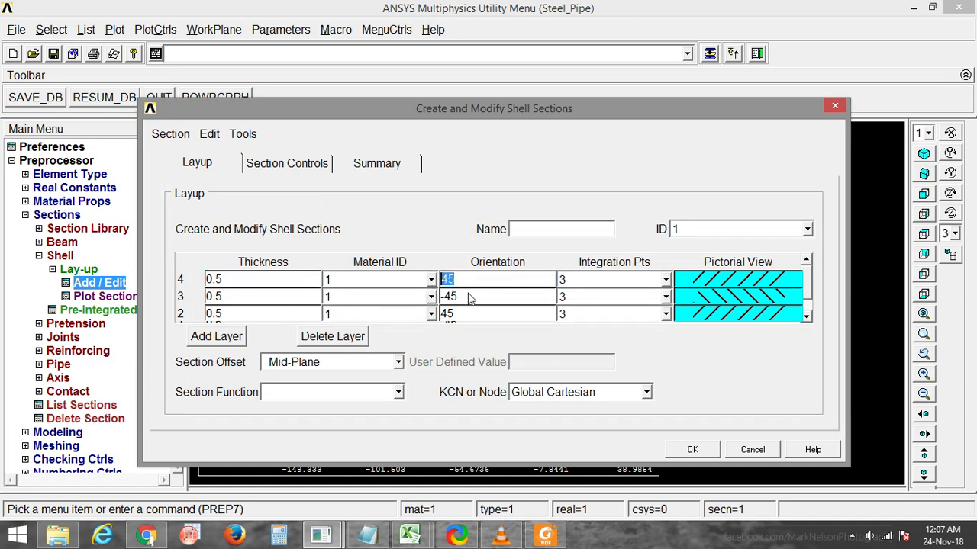
text(0)
drag(475, 299, 445, 301)
text(90)
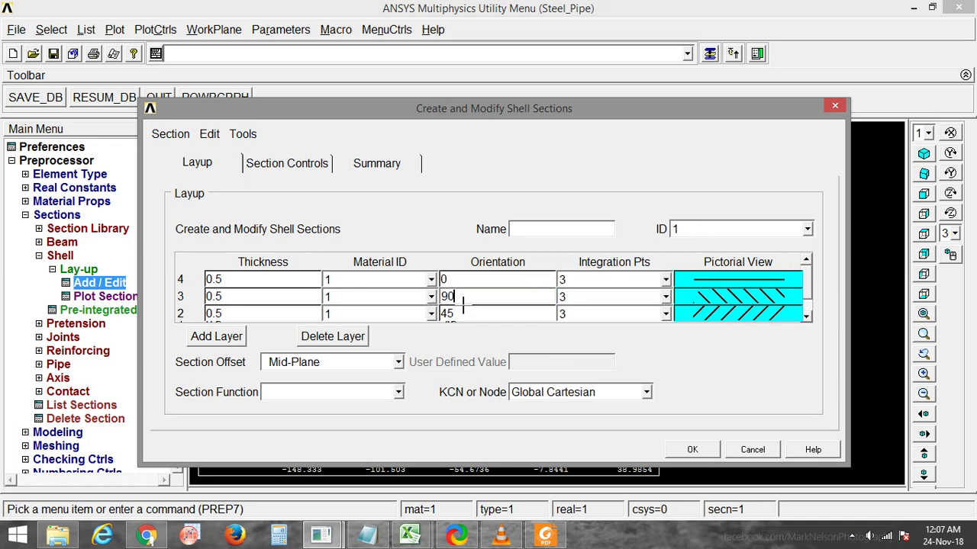
click(462, 312)
text(0)
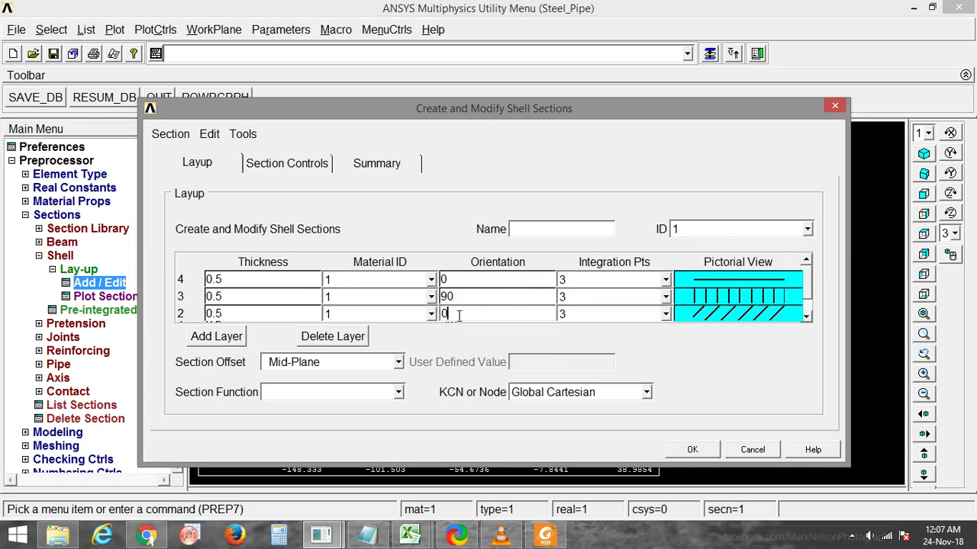
click(805, 315)
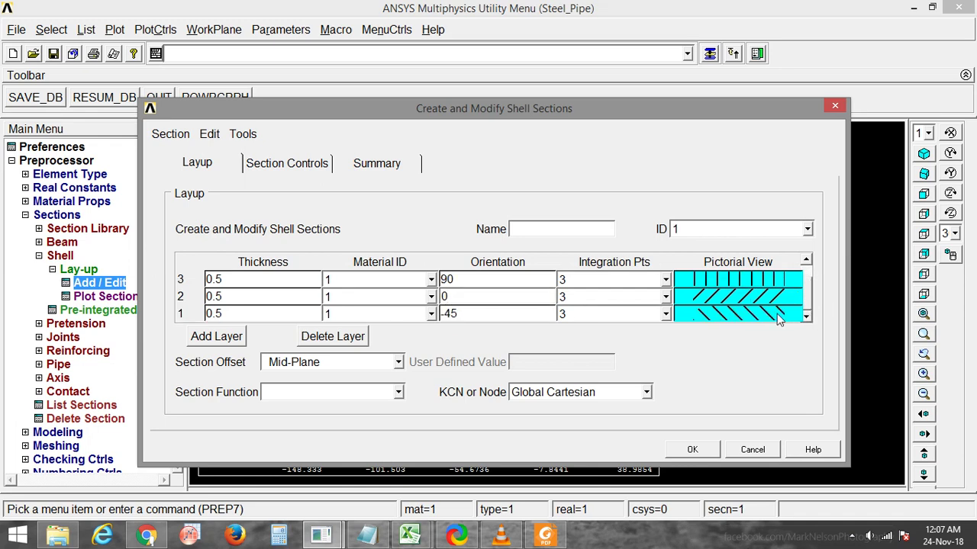
drag(460, 314, 432, 316)
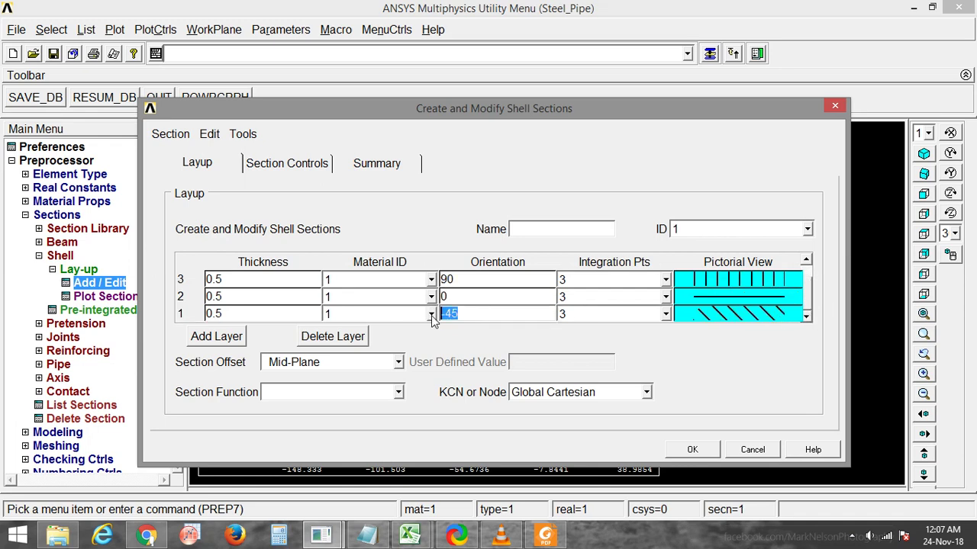
text(90)
click(686, 448)
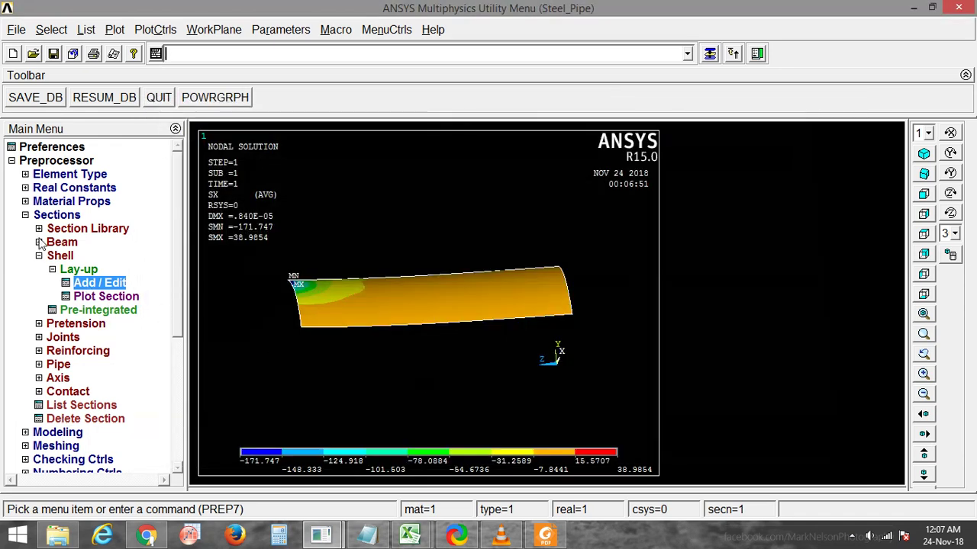
Re-solve the current load step with the cross-ply layup, accepting the warnings
click(41, 161)
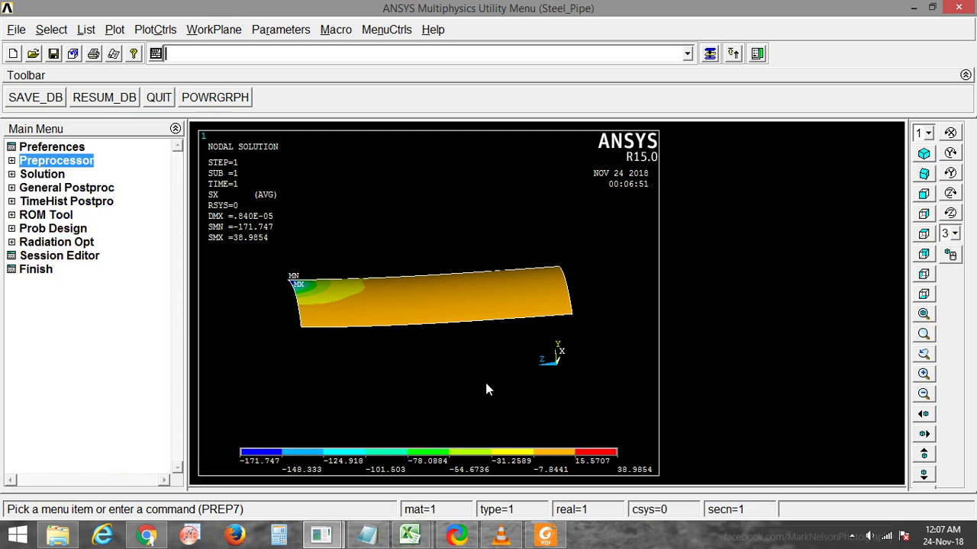
click(43, 176)
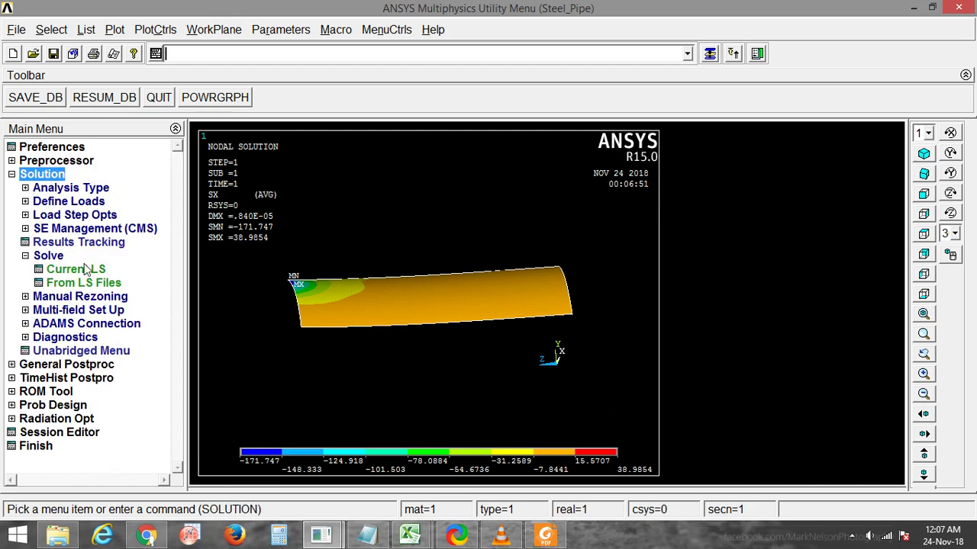
click(48, 257)
click(49, 258)
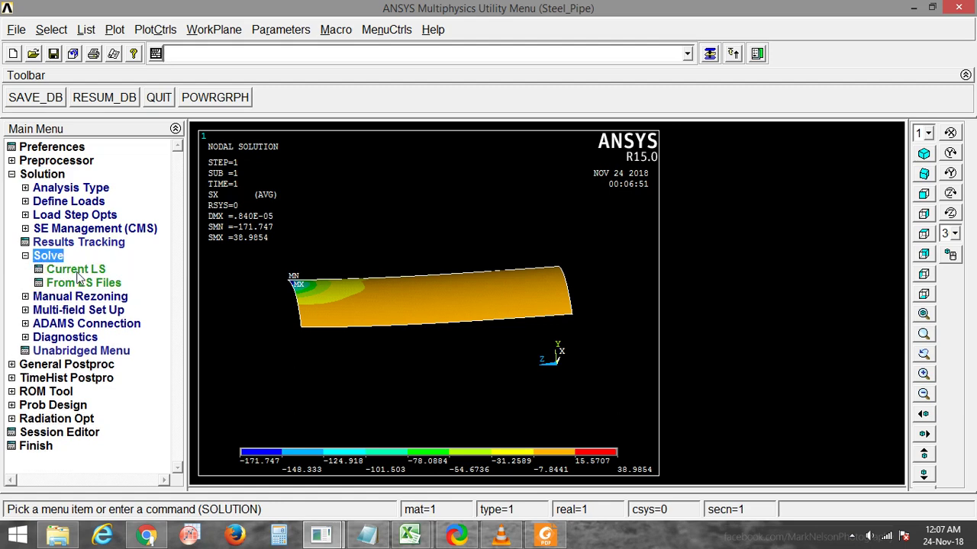
click(75, 270)
click(494, 339)
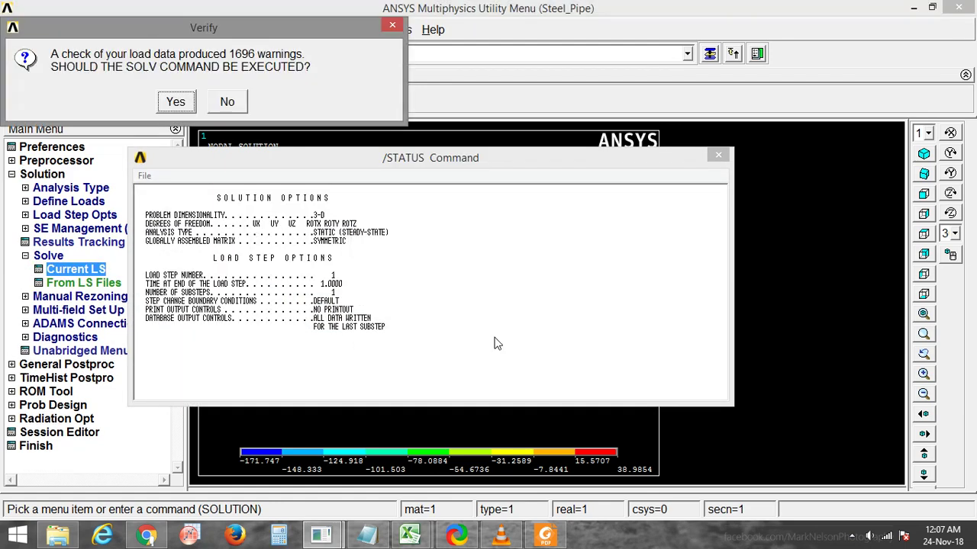
click(176, 101)
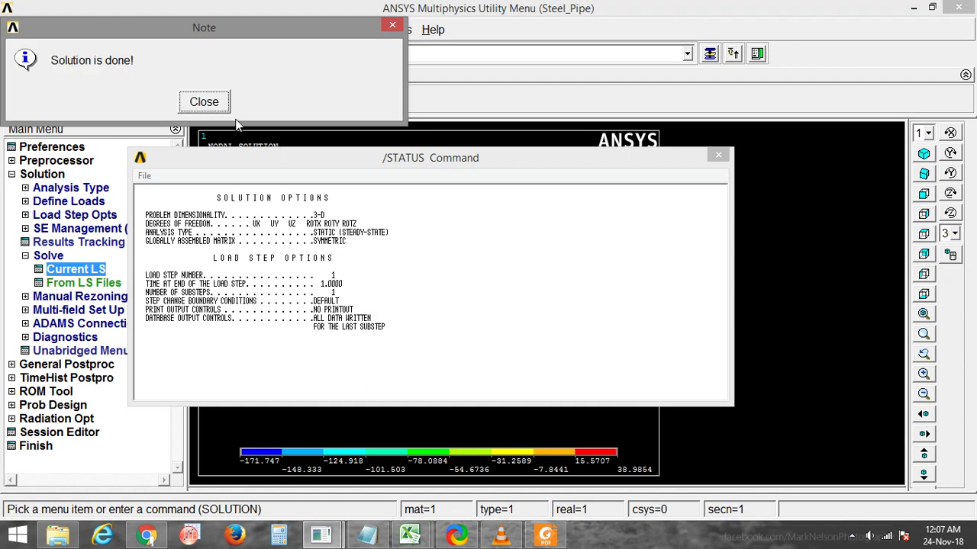
click(203, 101)
Close the status listing, enter General Postproc and read result set 1 of the new solution
click(718, 155)
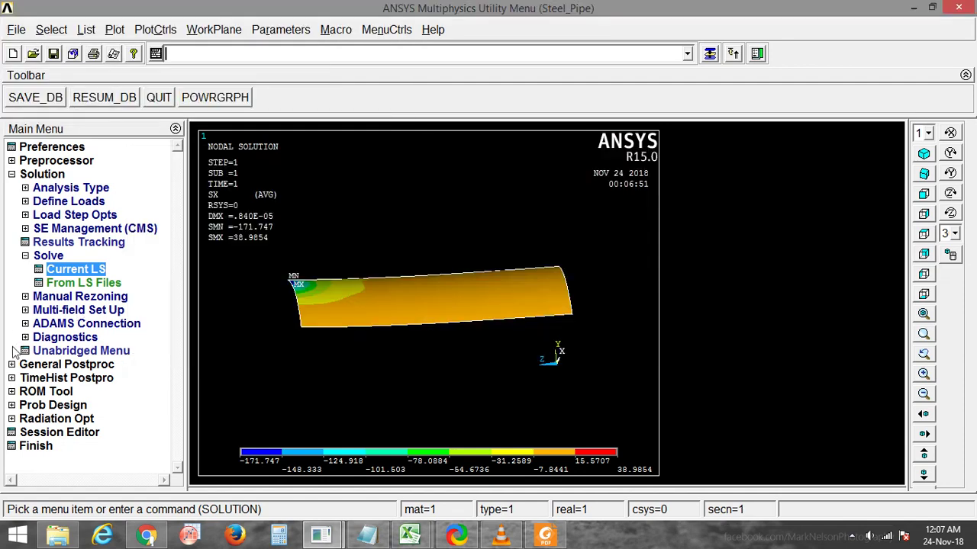
click(65, 366)
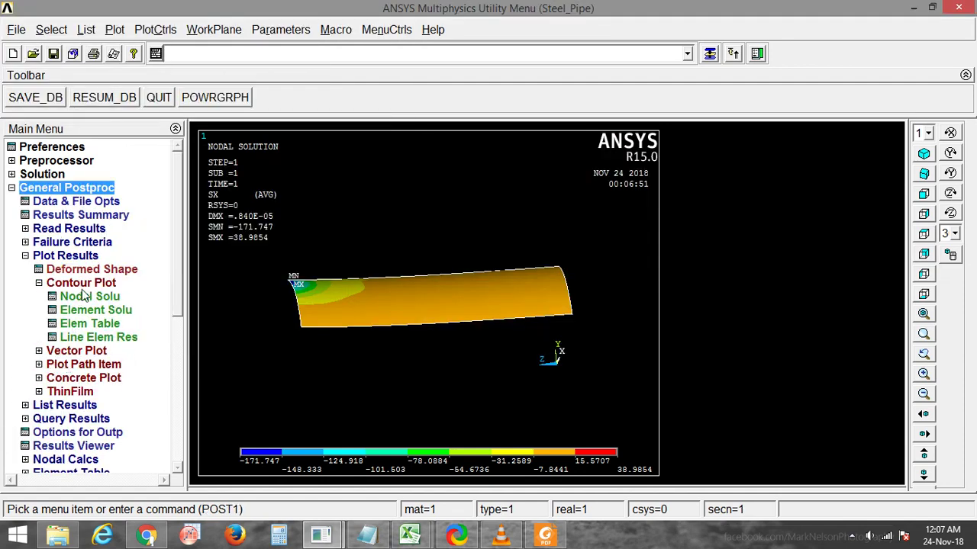
click(70, 230)
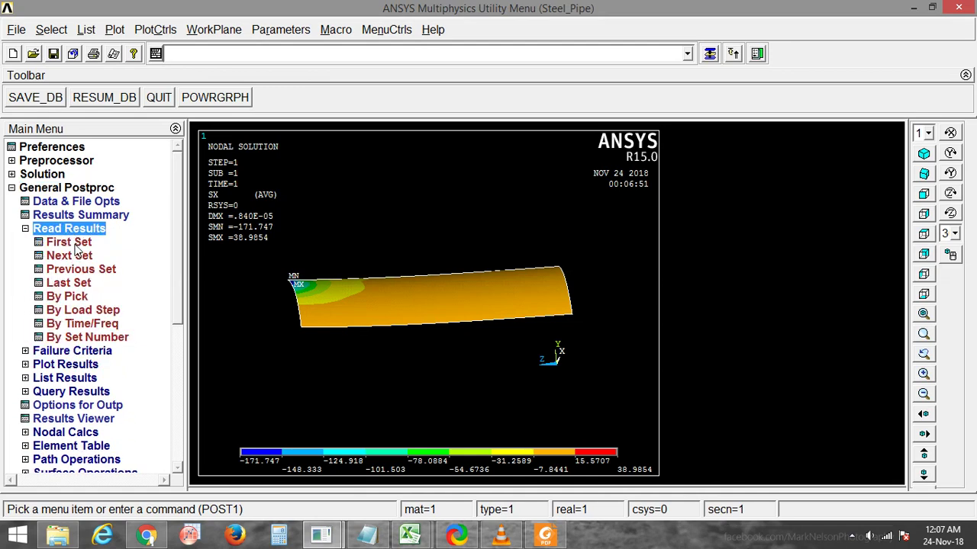
click(80, 298)
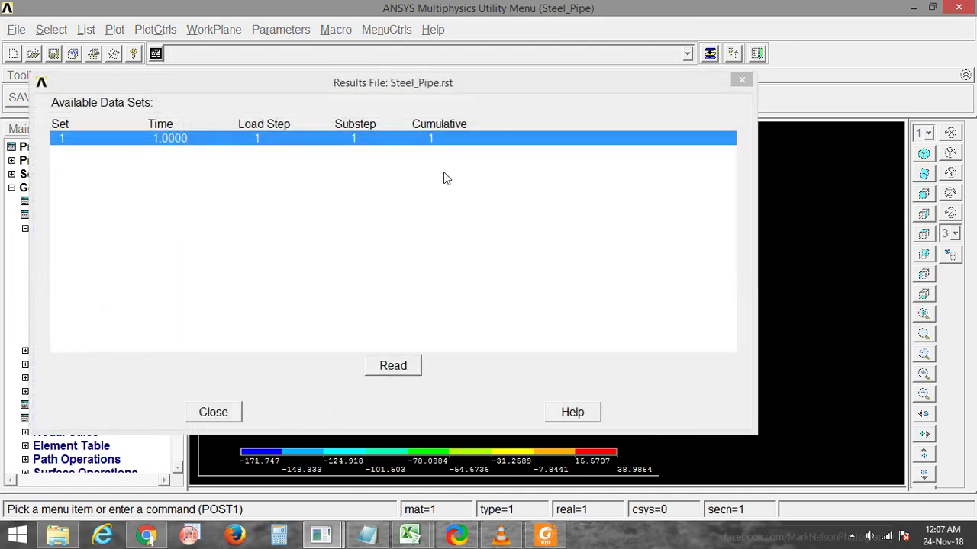
drag(453, 87, 625, 505)
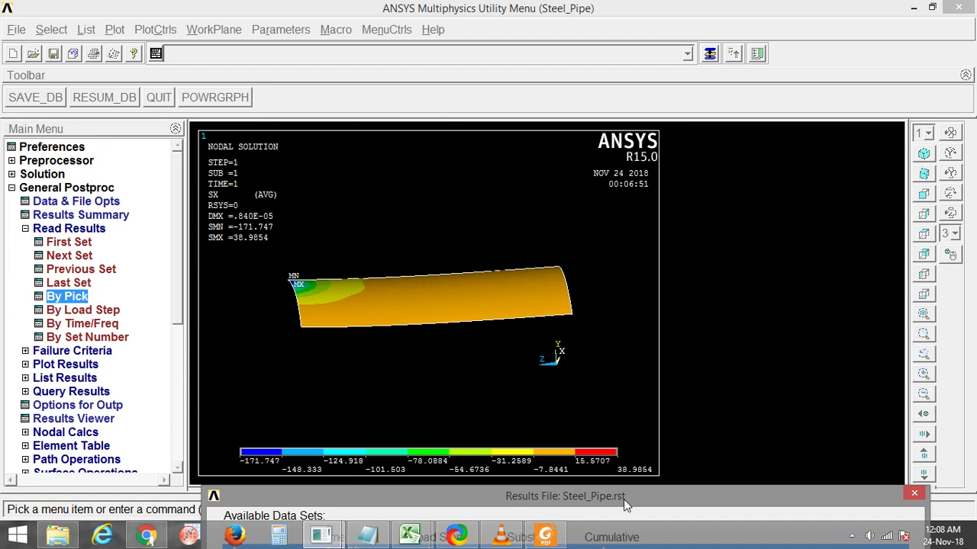
drag(624, 494, 533, 113)
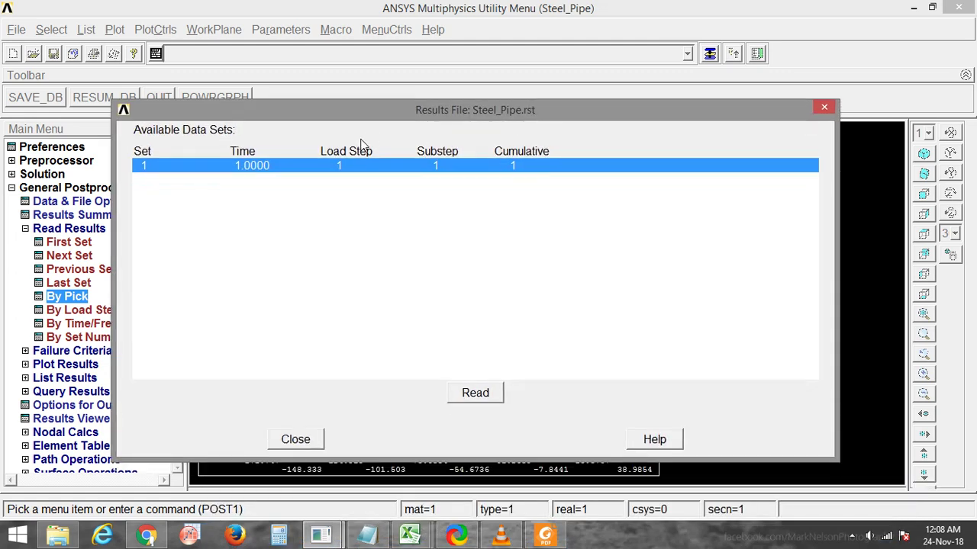
click(474, 394)
click(309, 444)
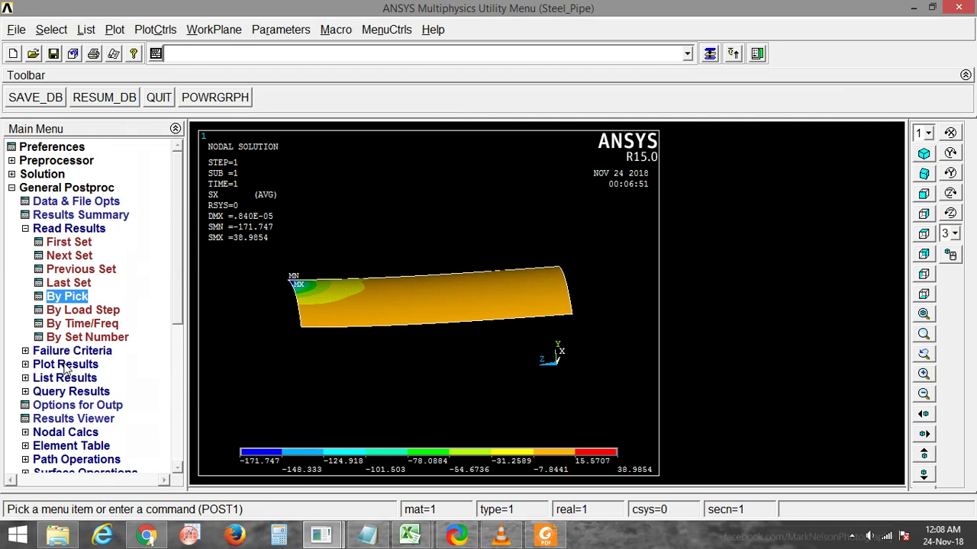
click(65, 365)
Plot the cross-ply SX nodal stress contour (-6.55693 to 10.8471) and rotate to inspect it
click(89, 298)
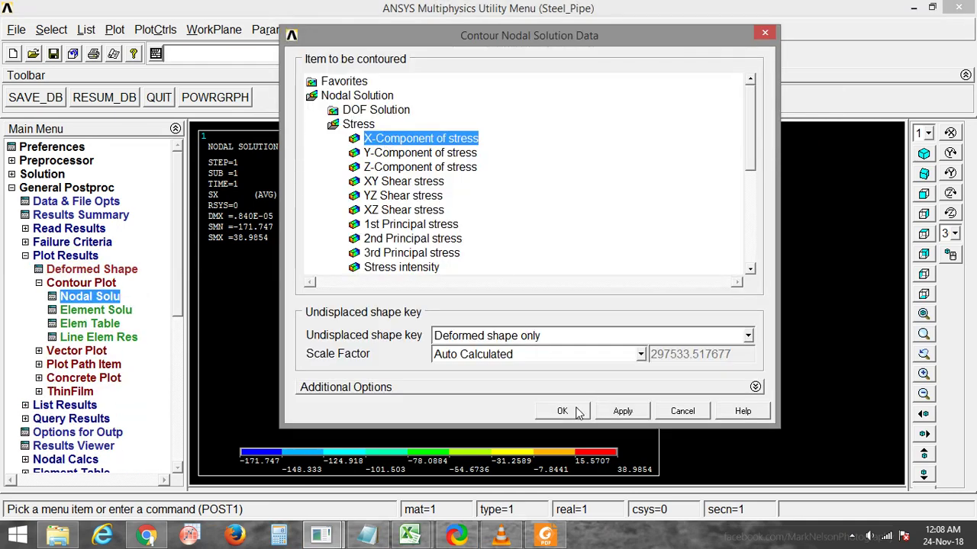
click(572, 413)
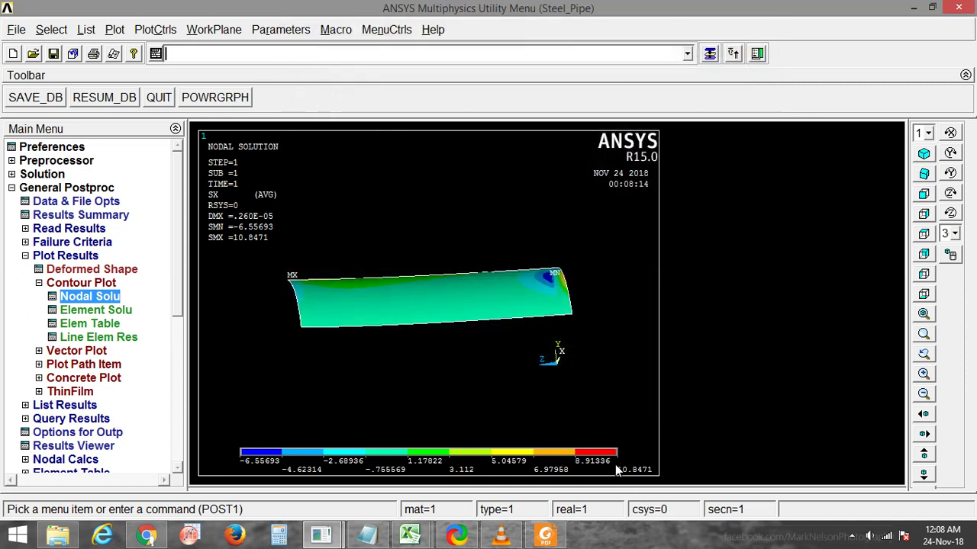
ctrl+right_drag(509, 393, 473, 356)
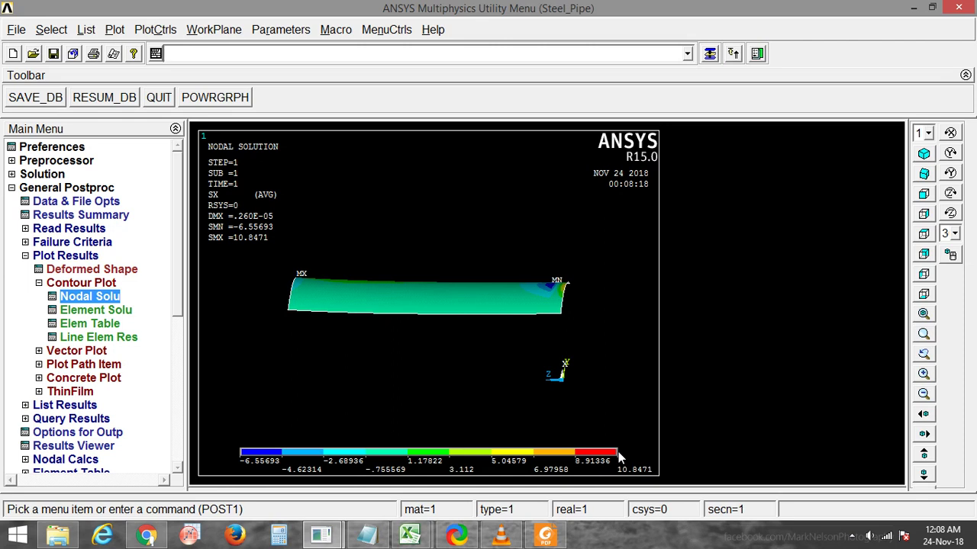
ctrl+right_drag(386, 318, 426, 346)
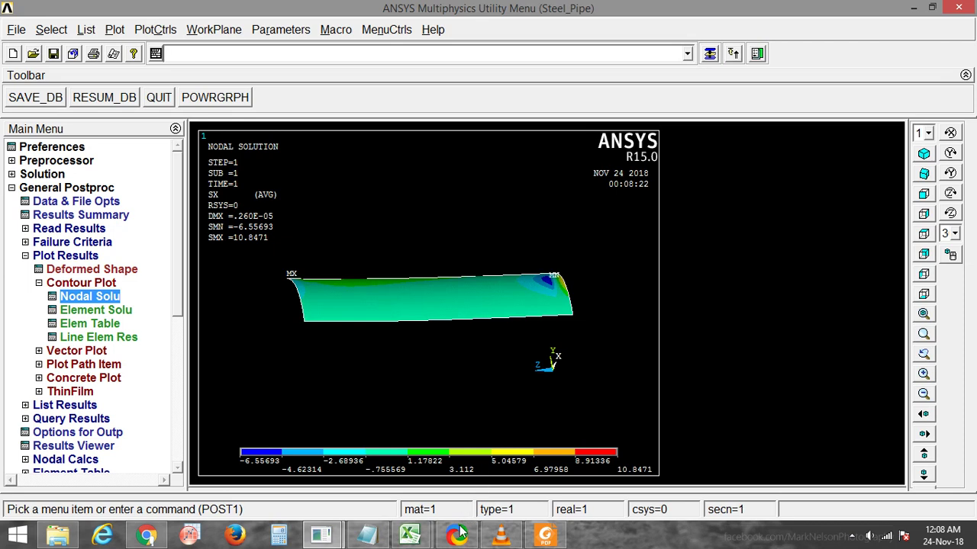
mouse_move(456, 533)
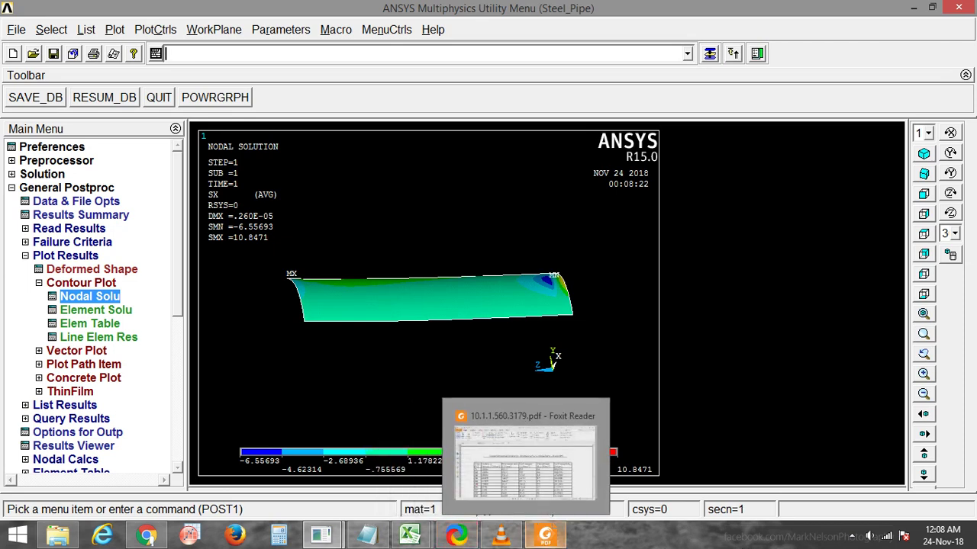